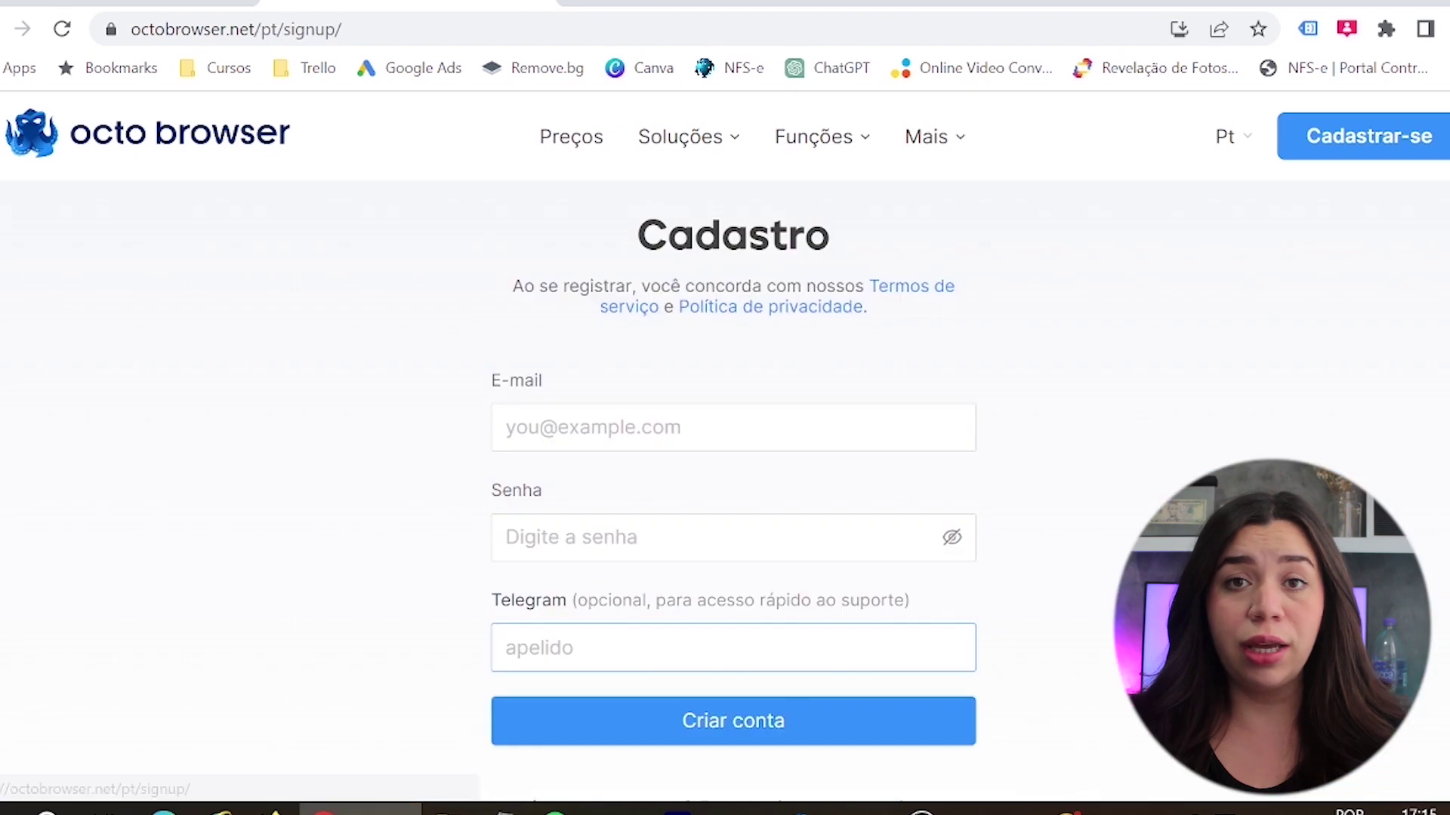
# Look over the Octo Browser sign-up form with its e-mail, password and optional Telegram fields.
pyautogui.scroll(-5, 1007, 558)
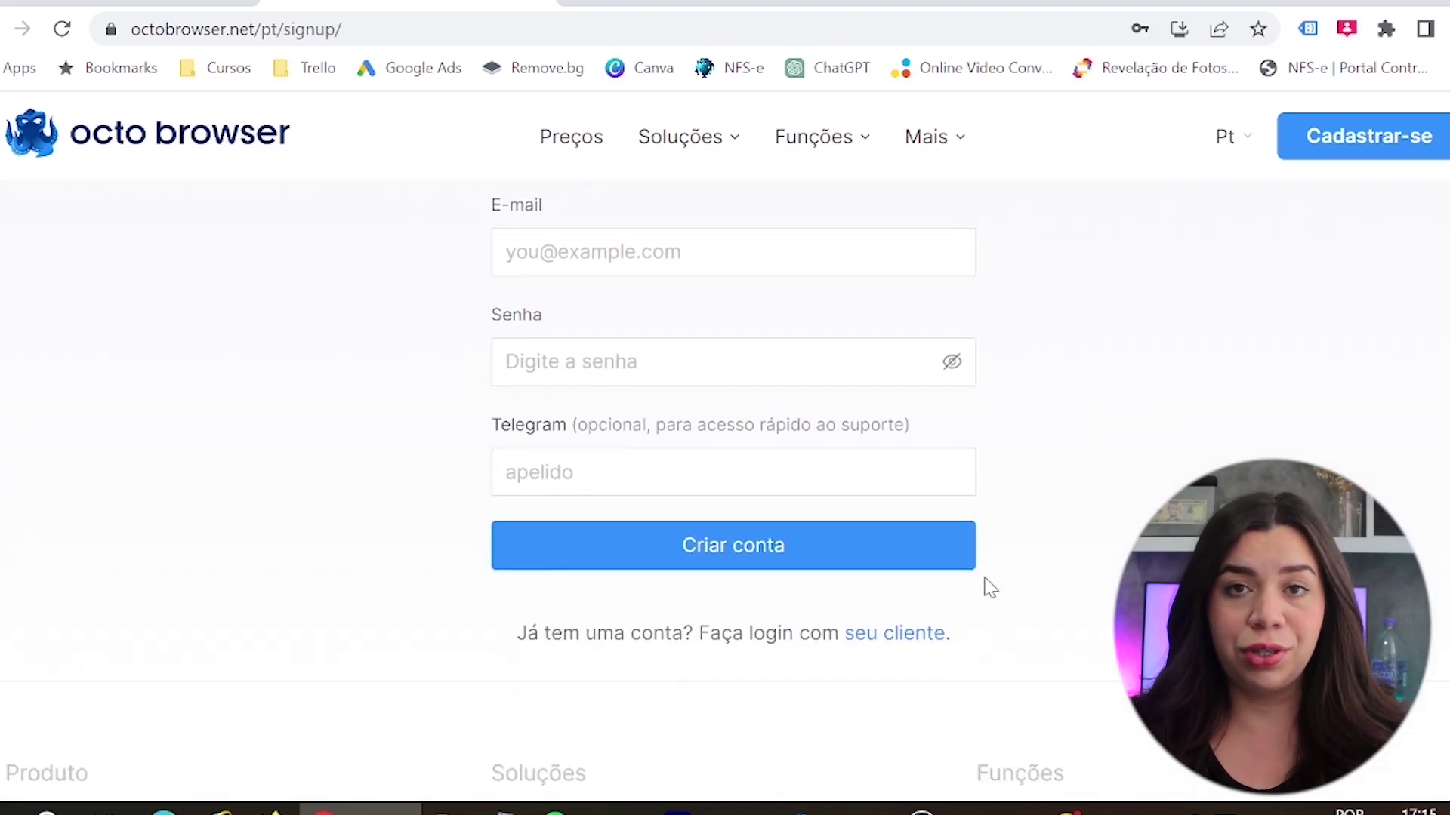
pyautogui.scroll(5, 693, 524)
pyautogui.click(691, 521)
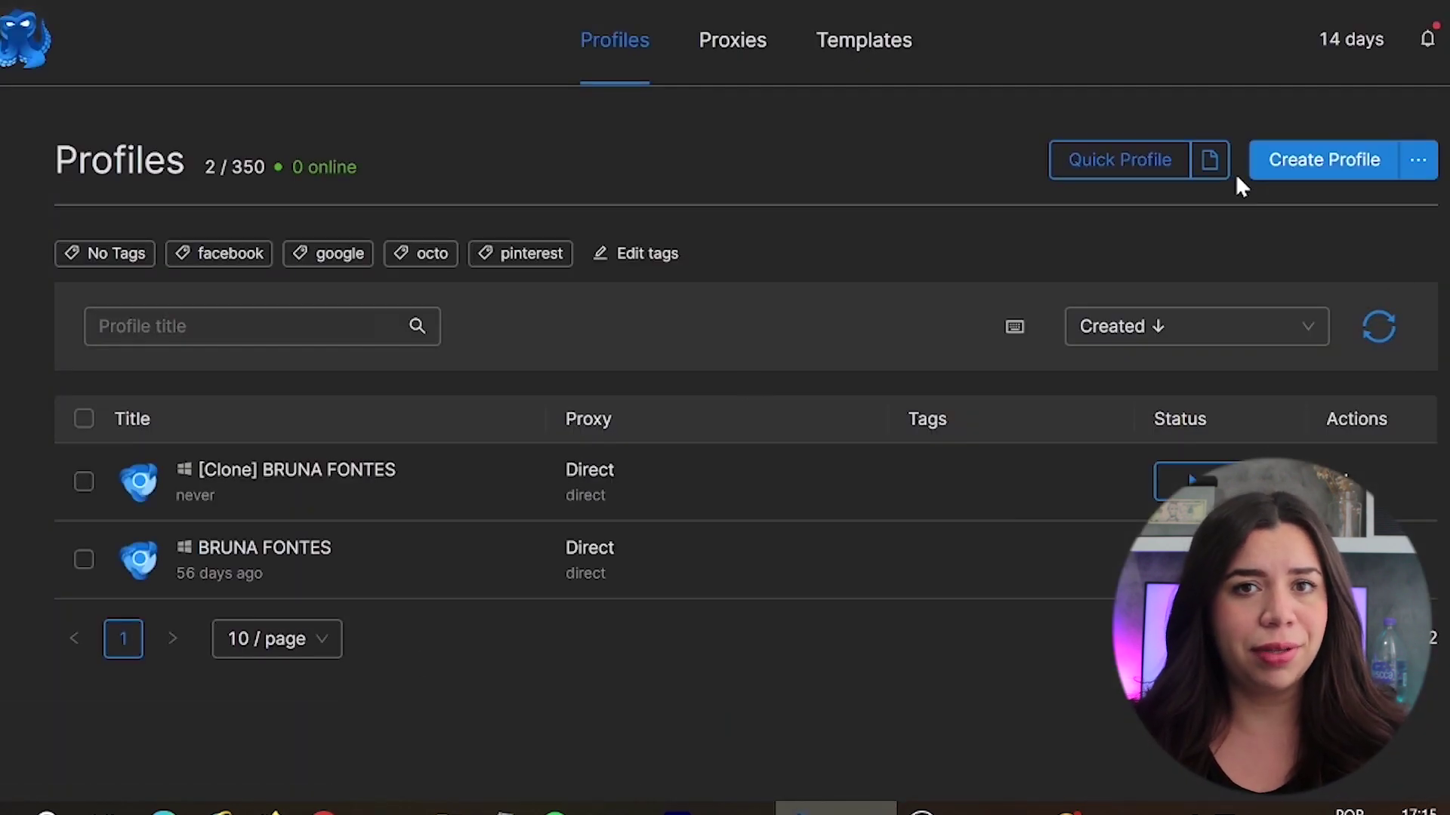
# Create a new Windows browser profile in Octo Browser with the facebook and google tags.
pyautogui.click(1335, 164)
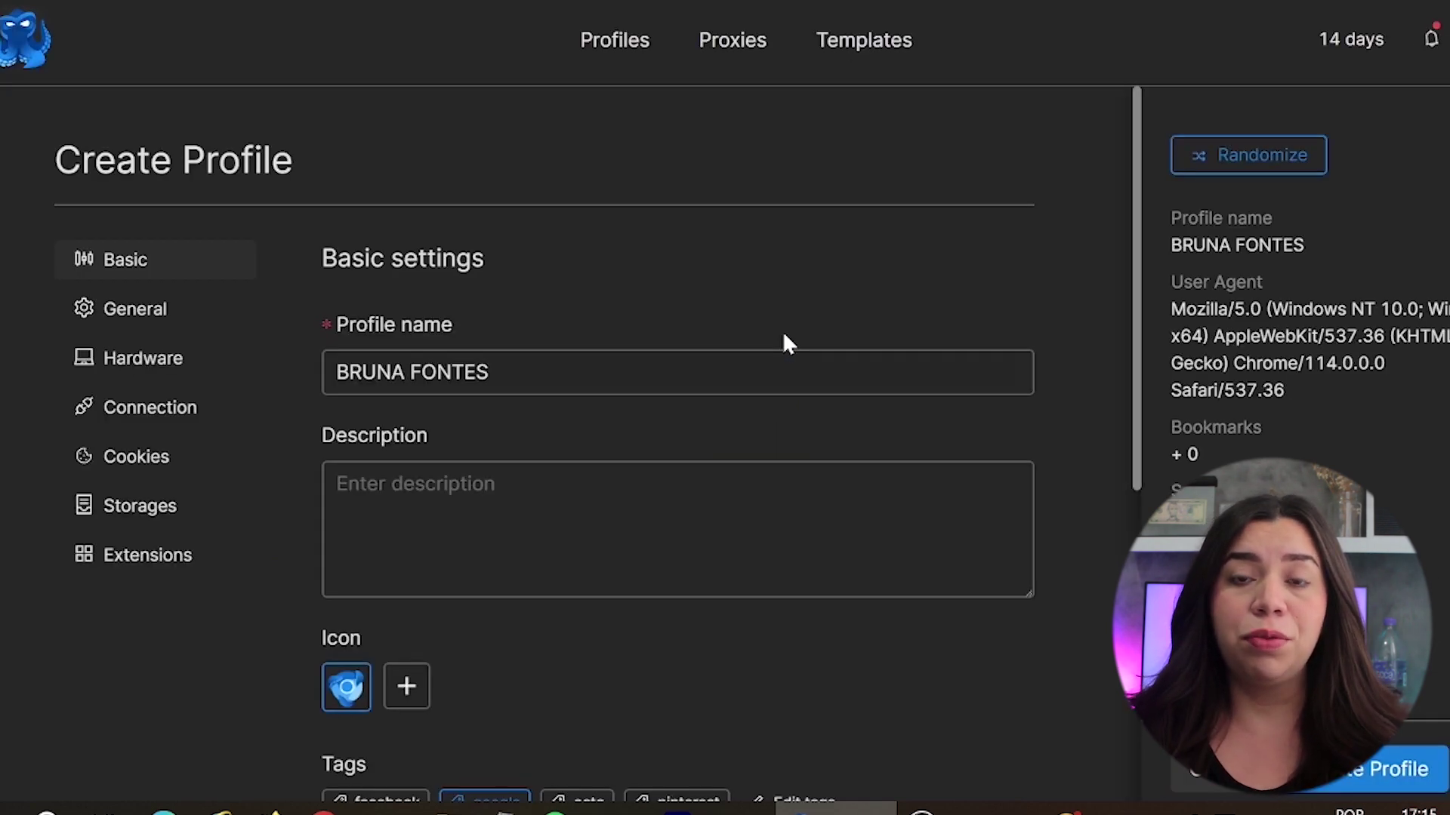
pyautogui.click(909, 472)
pyautogui.scroll(-2, 908, 472)
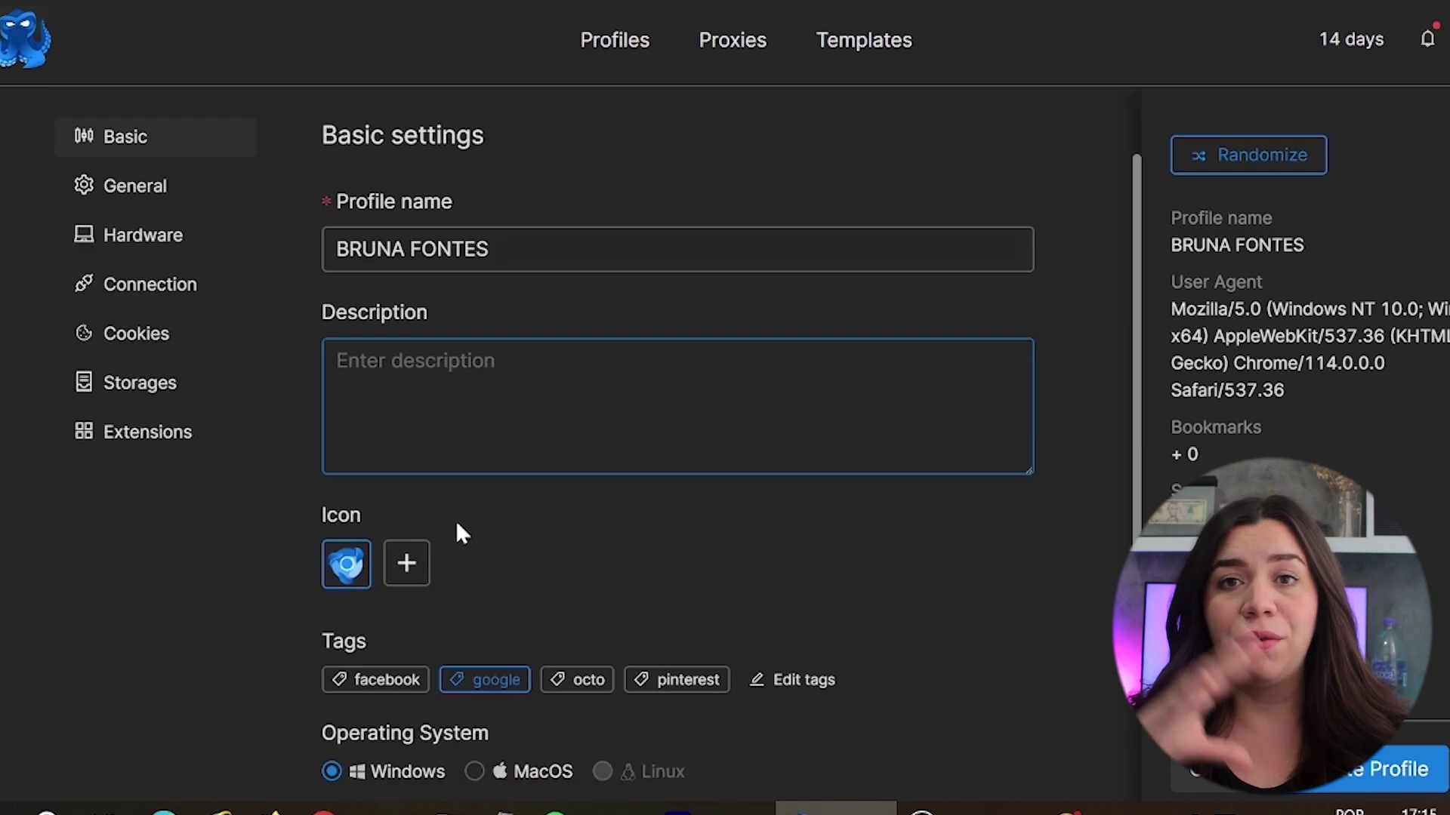
pyautogui.scroll(-2, 489, 456)
pyautogui.scroll(-2, 419, 505)
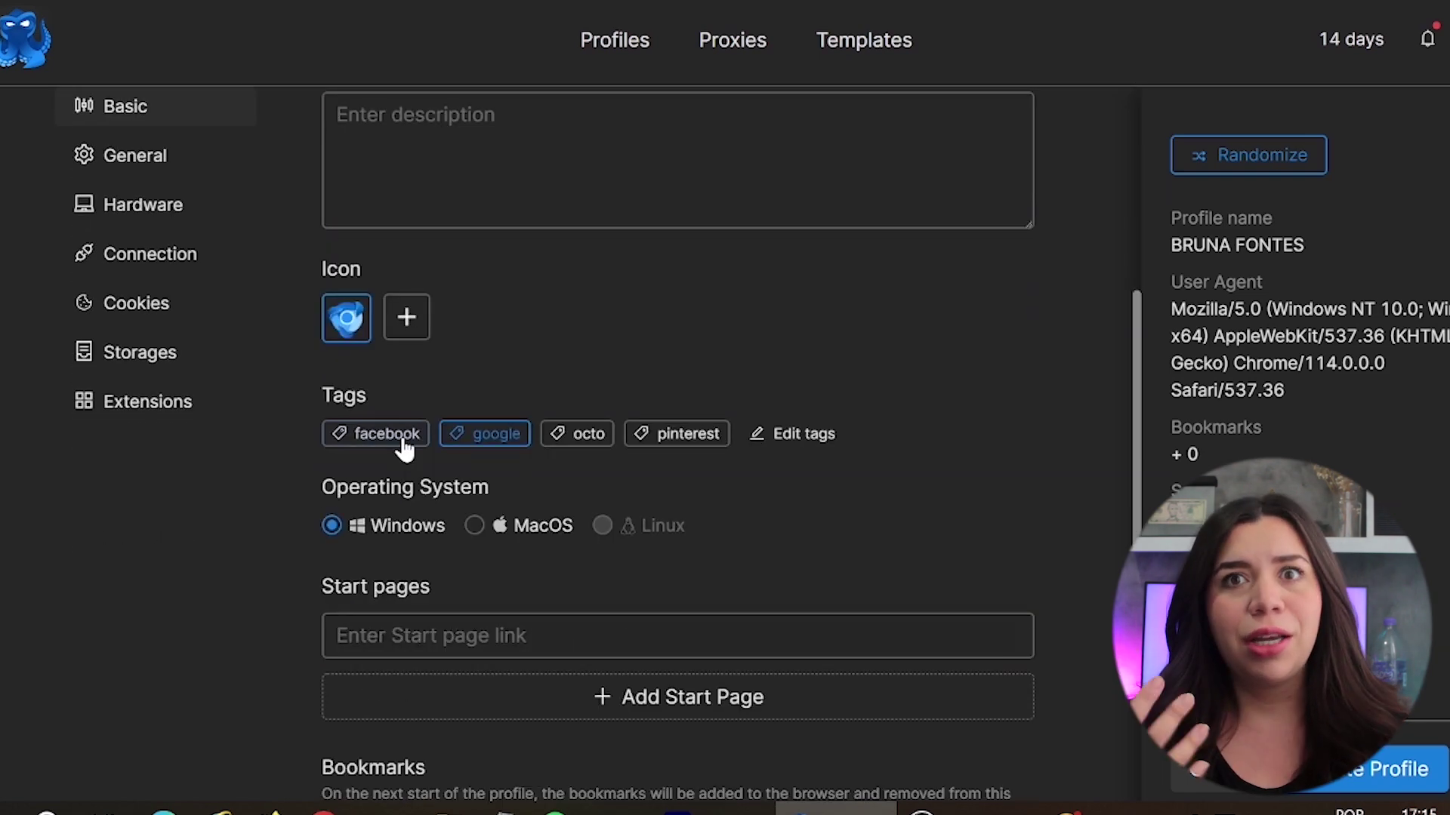
pyautogui.scroll(-4, 802, 501)
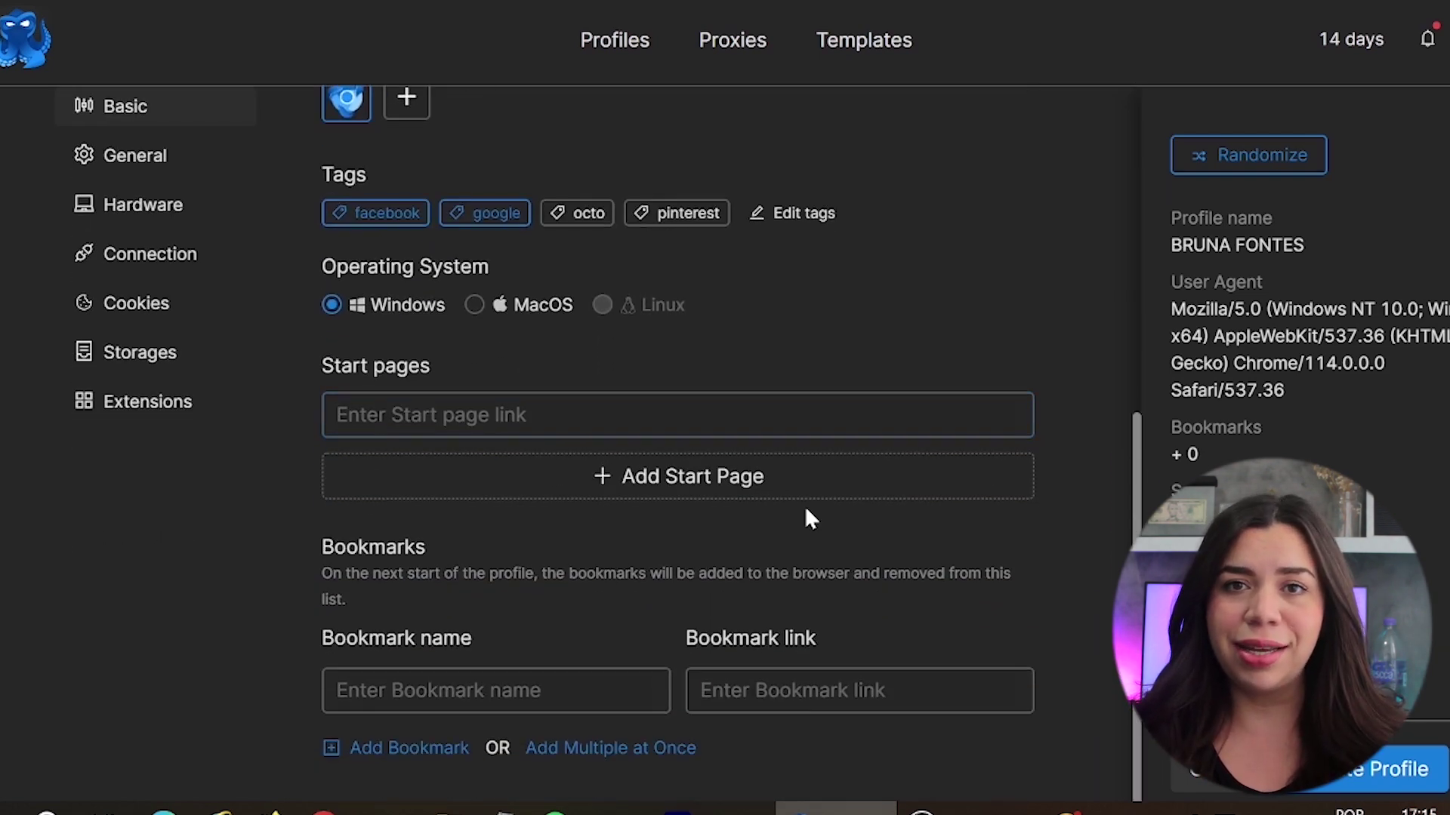
pyautogui.click(1387, 765)
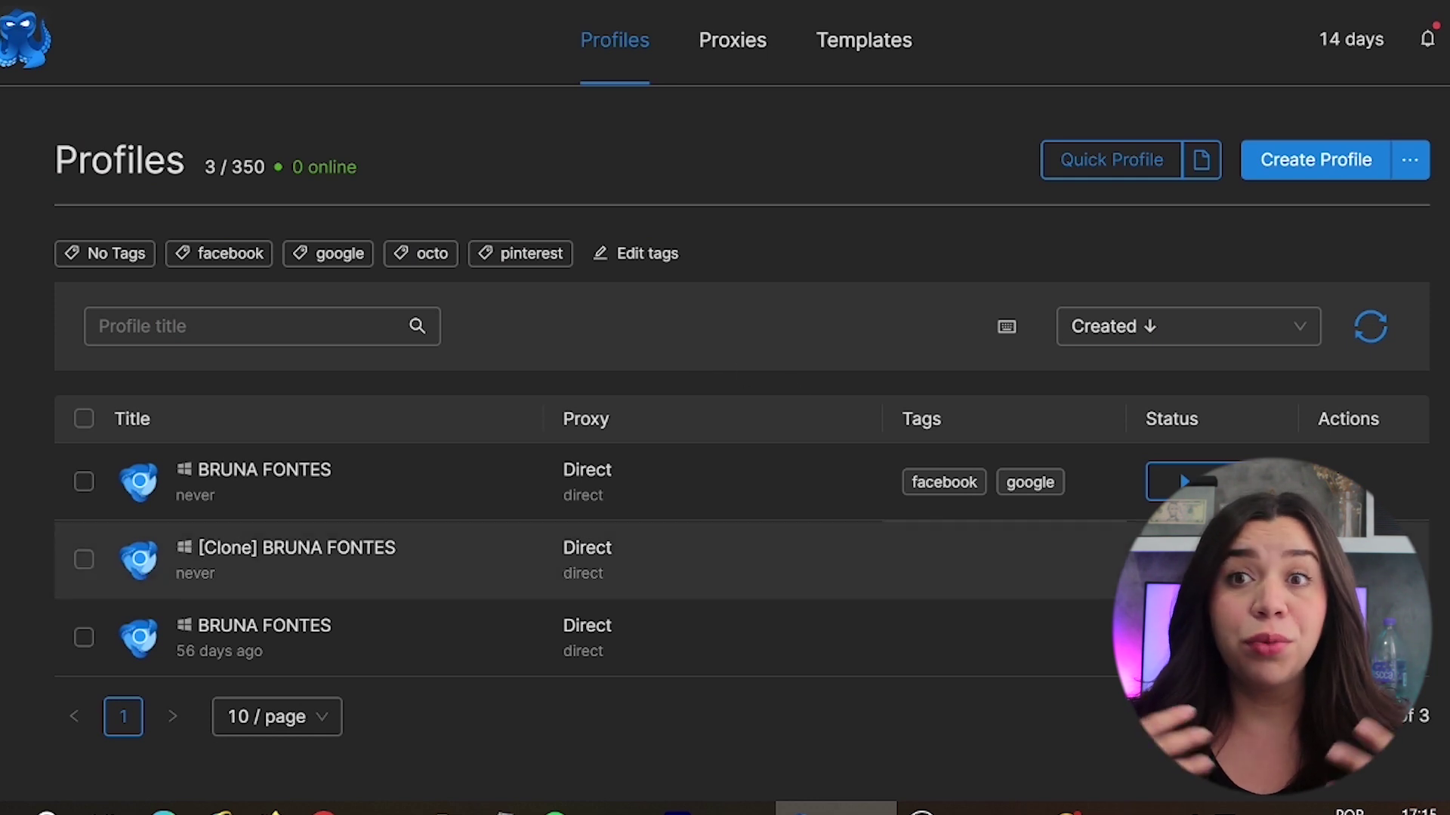
# Delete the cloned profile and restore it from the trash.
pyautogui.click(1348, 560)
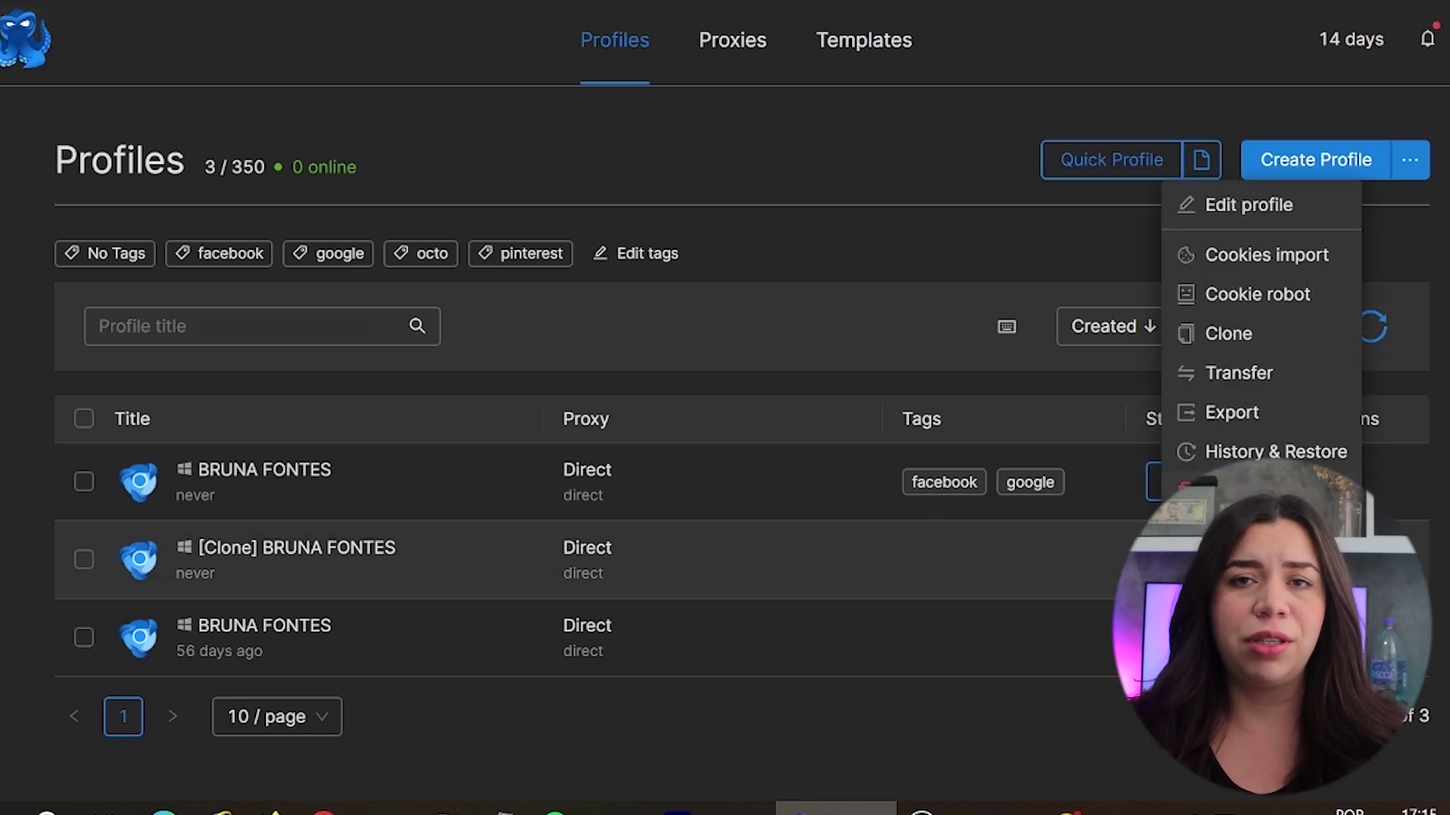
pyautogui.click(1223, 528)
pyautogui.click(943, 497)
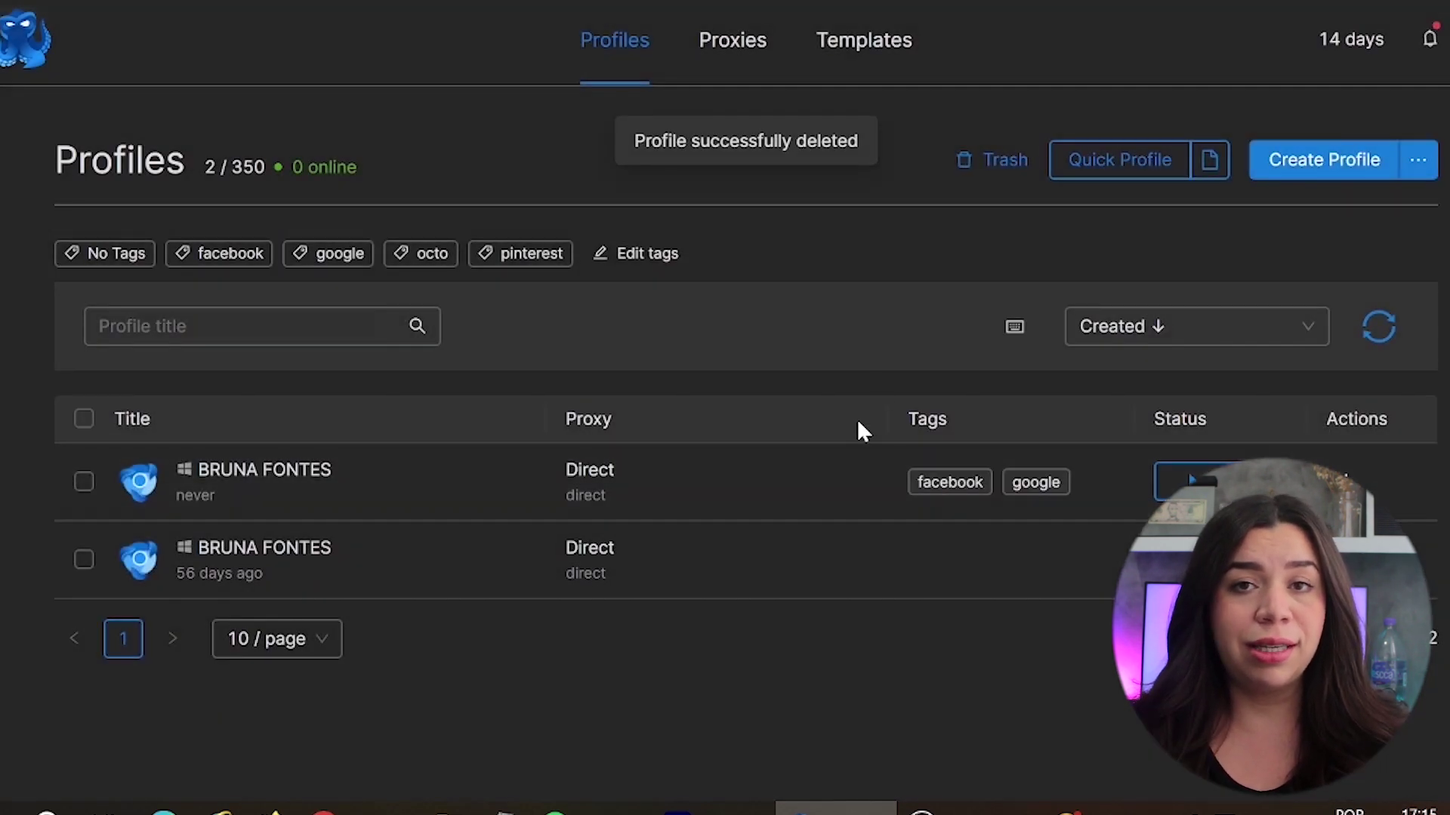
pyautogui.click(988, 168)
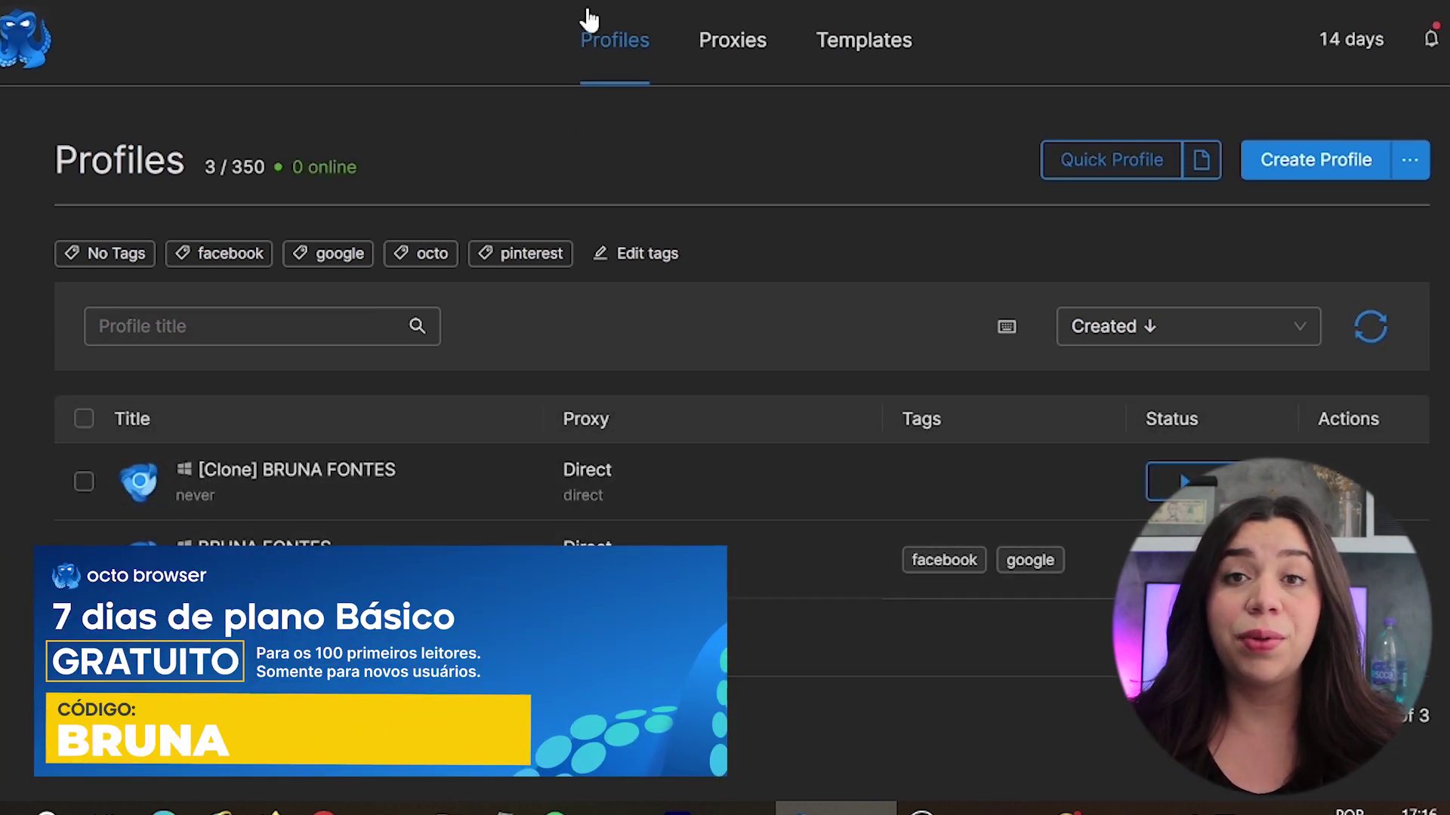
# Examine the form for adding a proxy, close it without saving, and open the templates section.
pyautogui.click(714, 40)
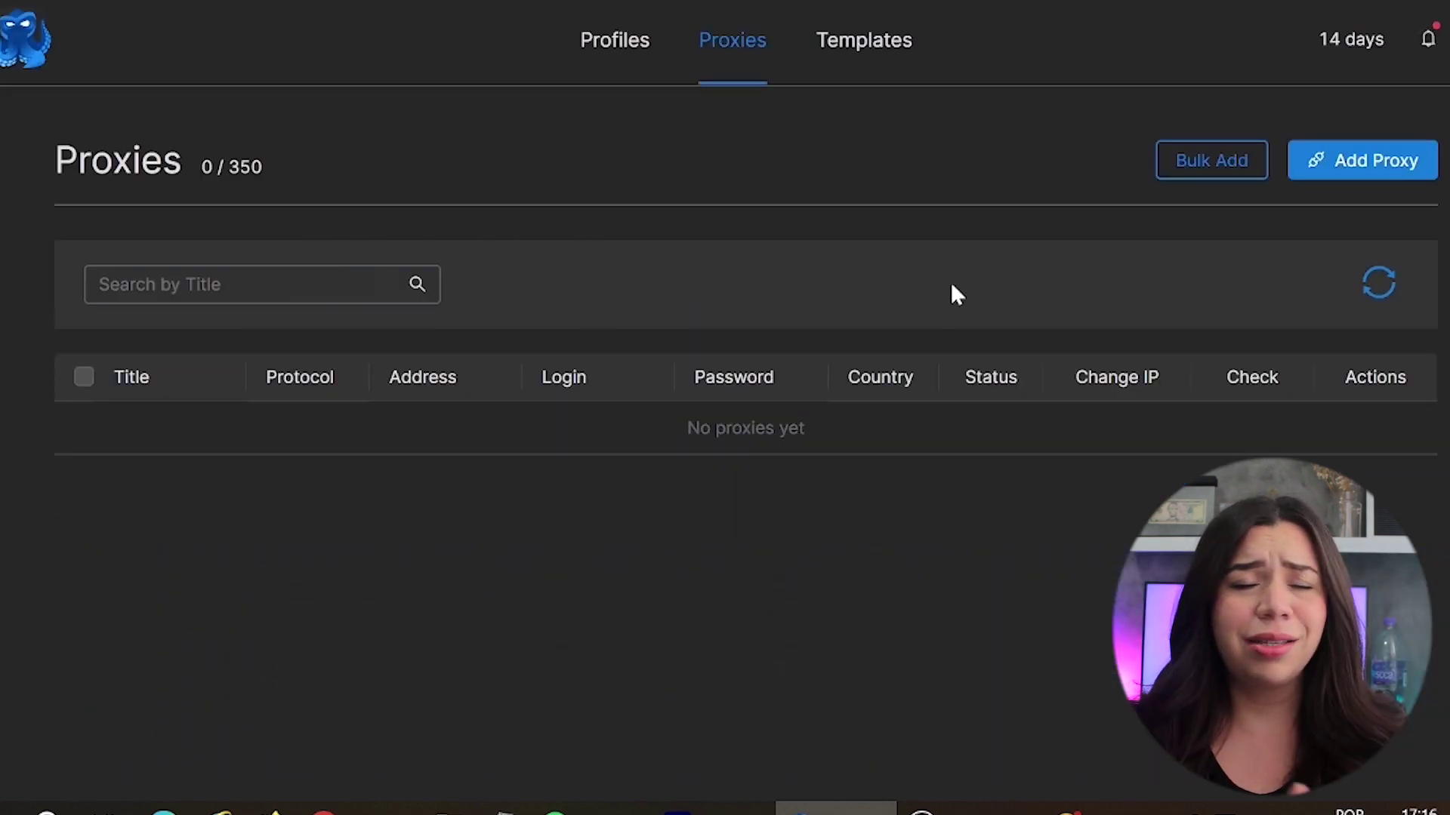
pyautogui.click(1368, 174)
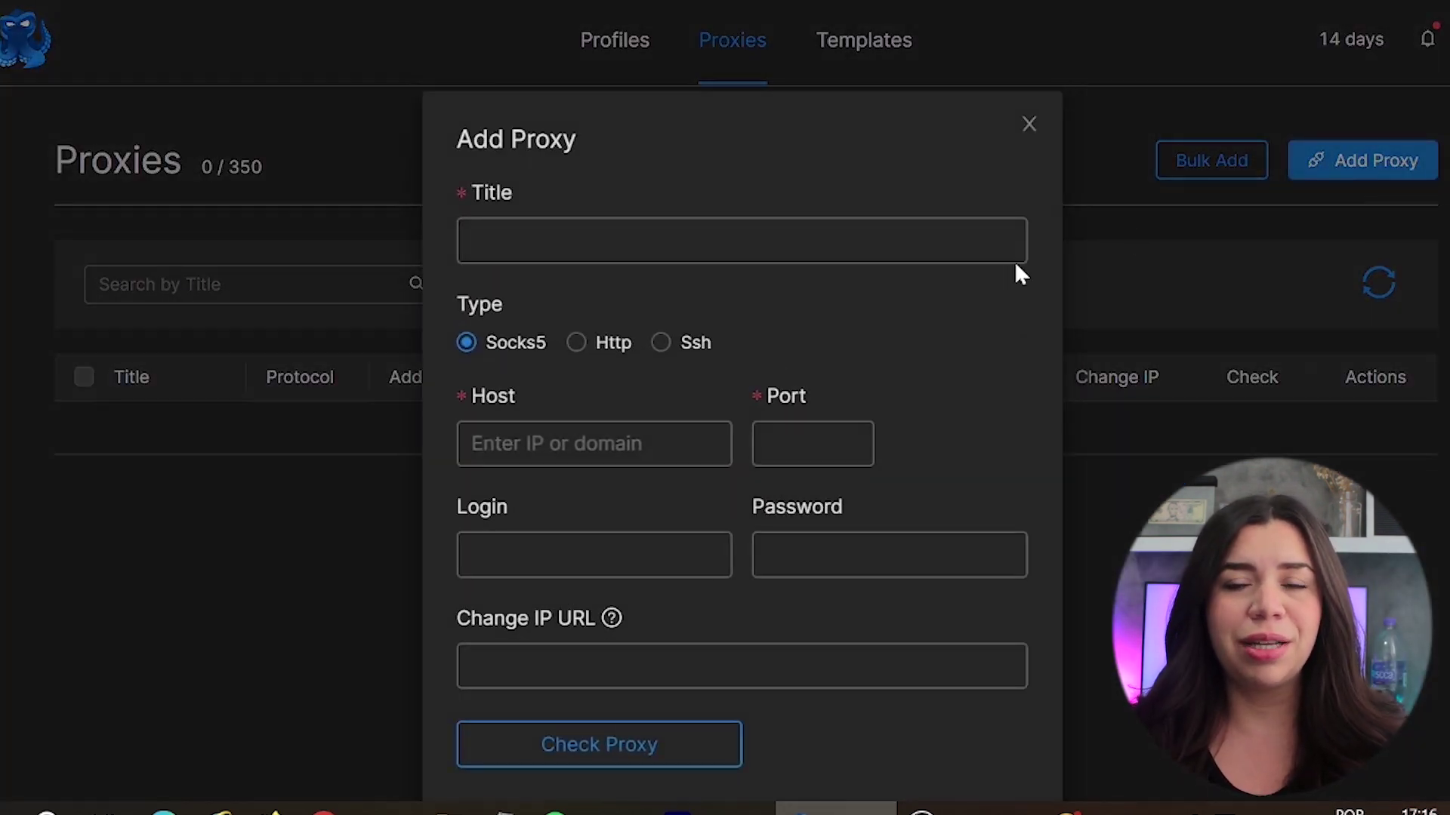
pyautogui.scroll(-3, 699, 372)
pyautogui.scroll(3, 1034, 136)
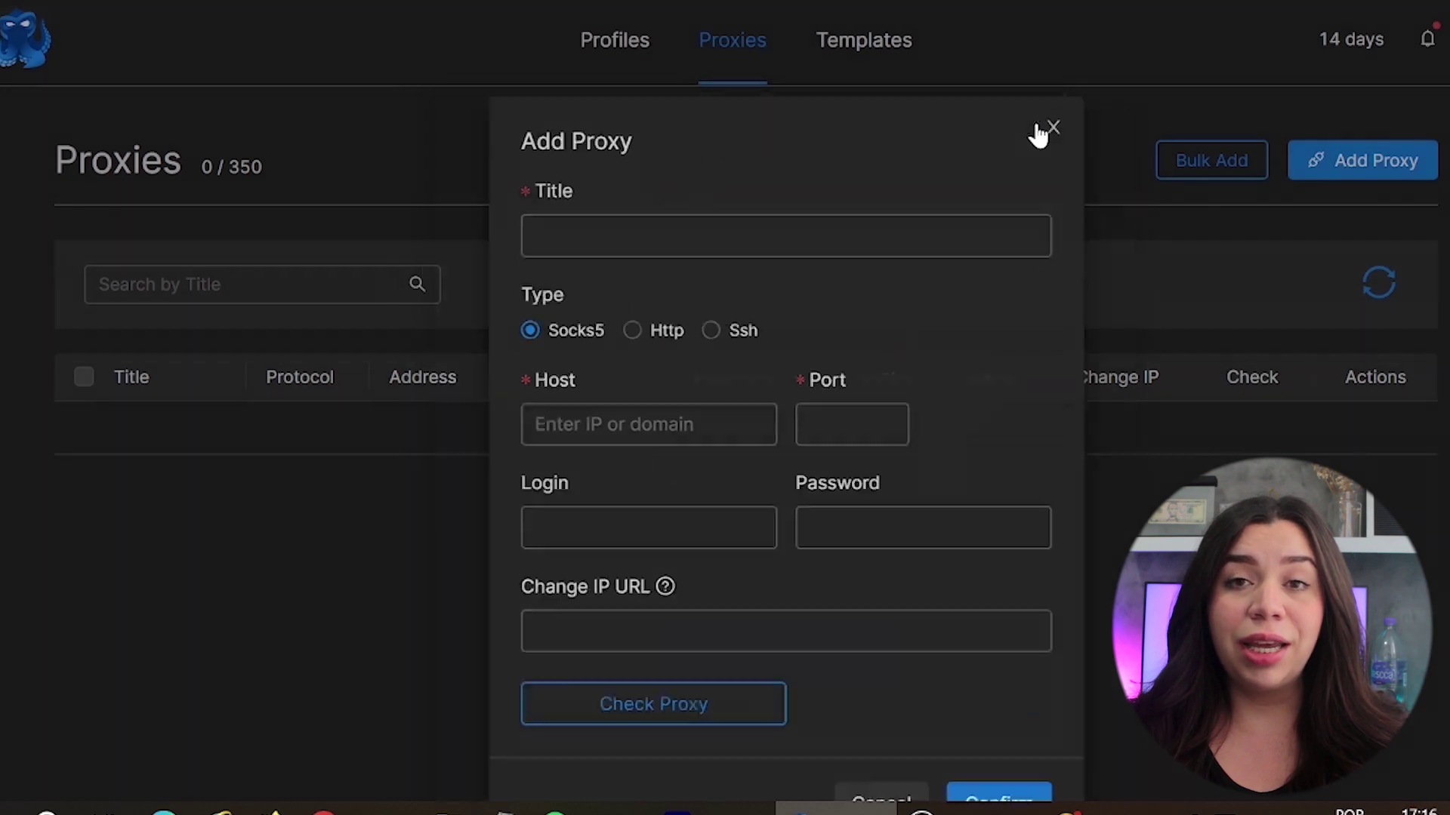
pyautogui.click(1034, 130)
pyautogui.click(908, 55)
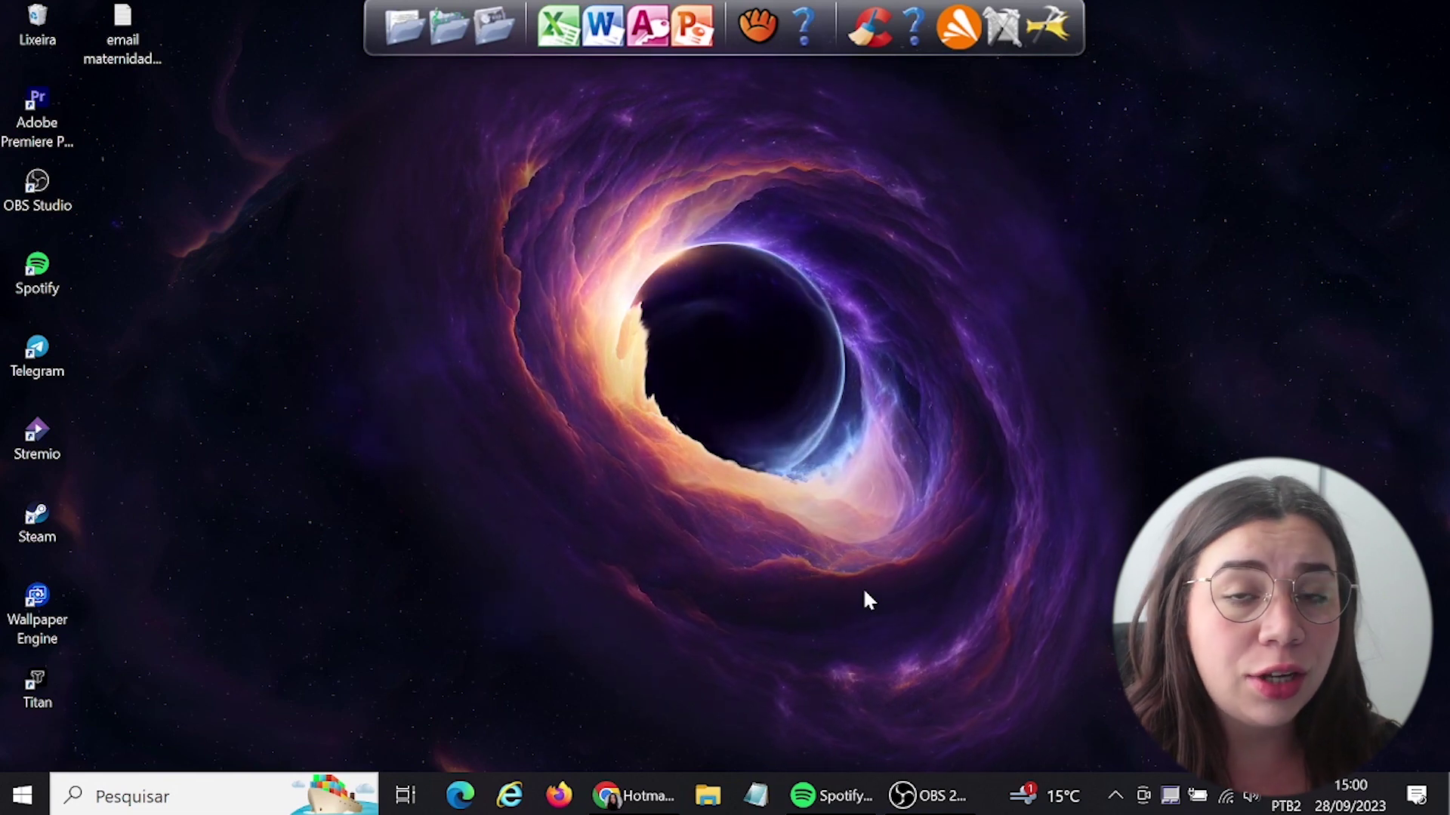
# Switch to the Hotmart site in Chrome and enter its "Gerenciar meus negócios" area.
pyautogui.click(633, 795)
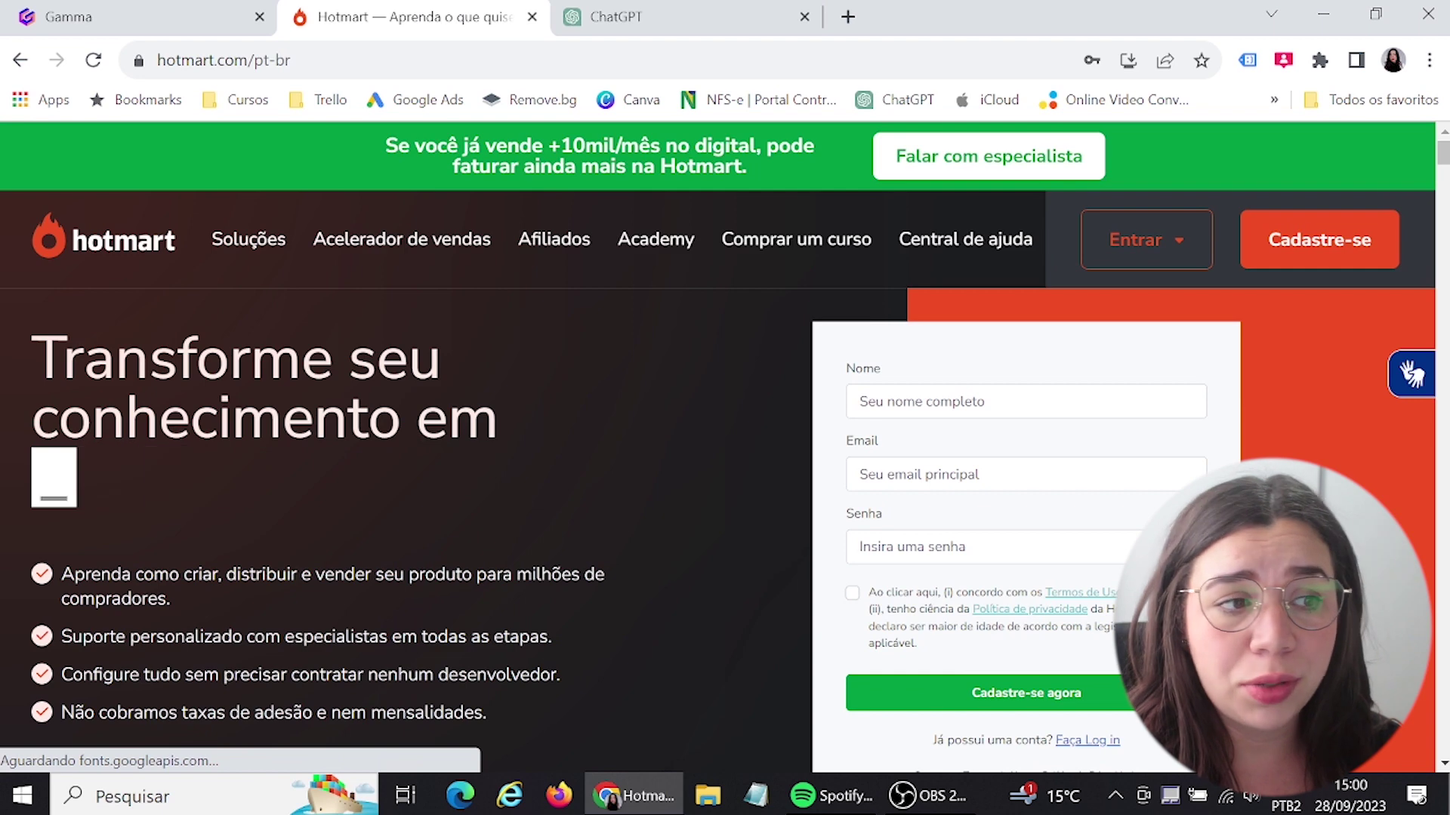
pyautogui.scroll(-2, 914, 577)
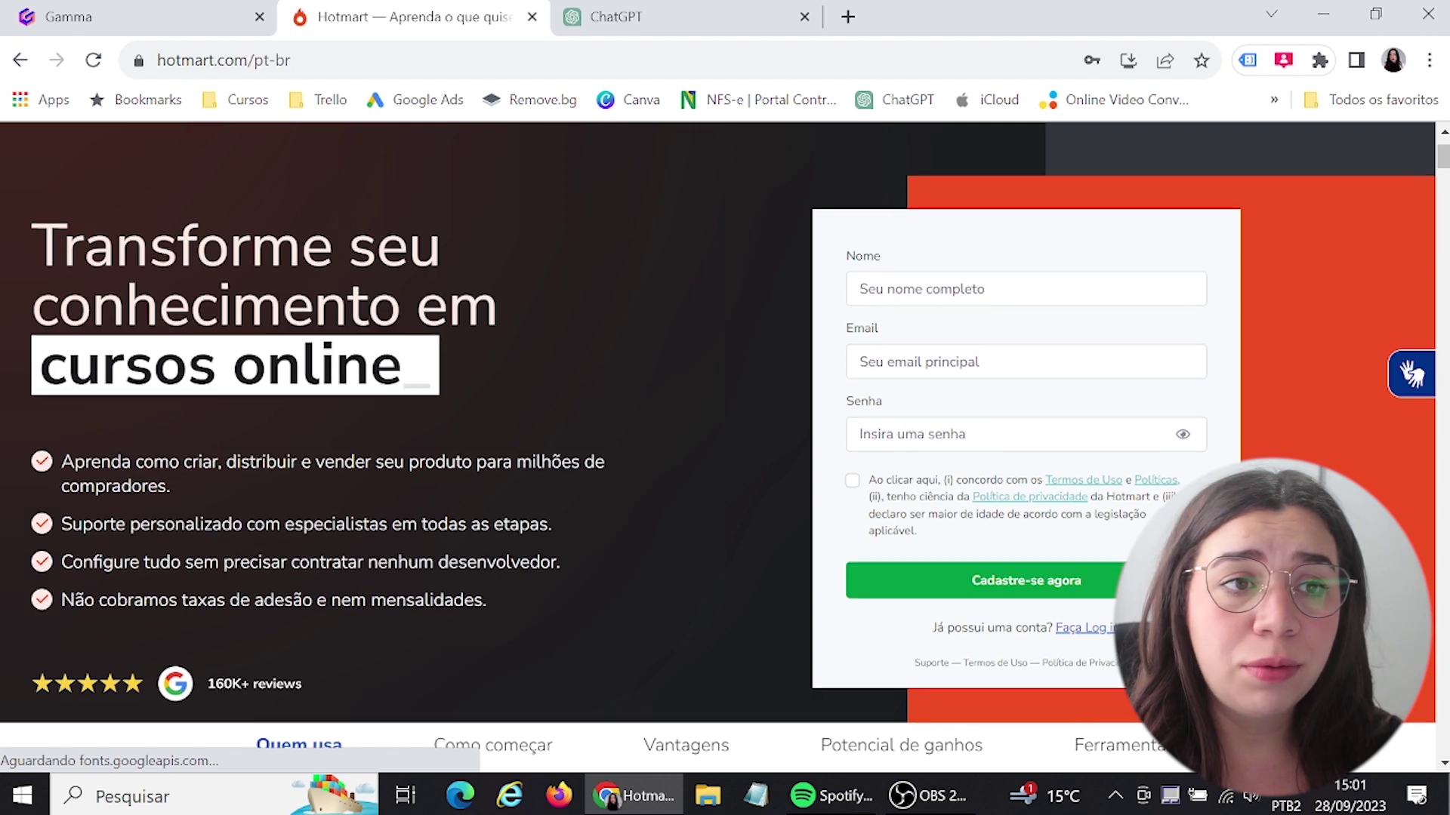
pyautogui.moveTo(1148, 240)
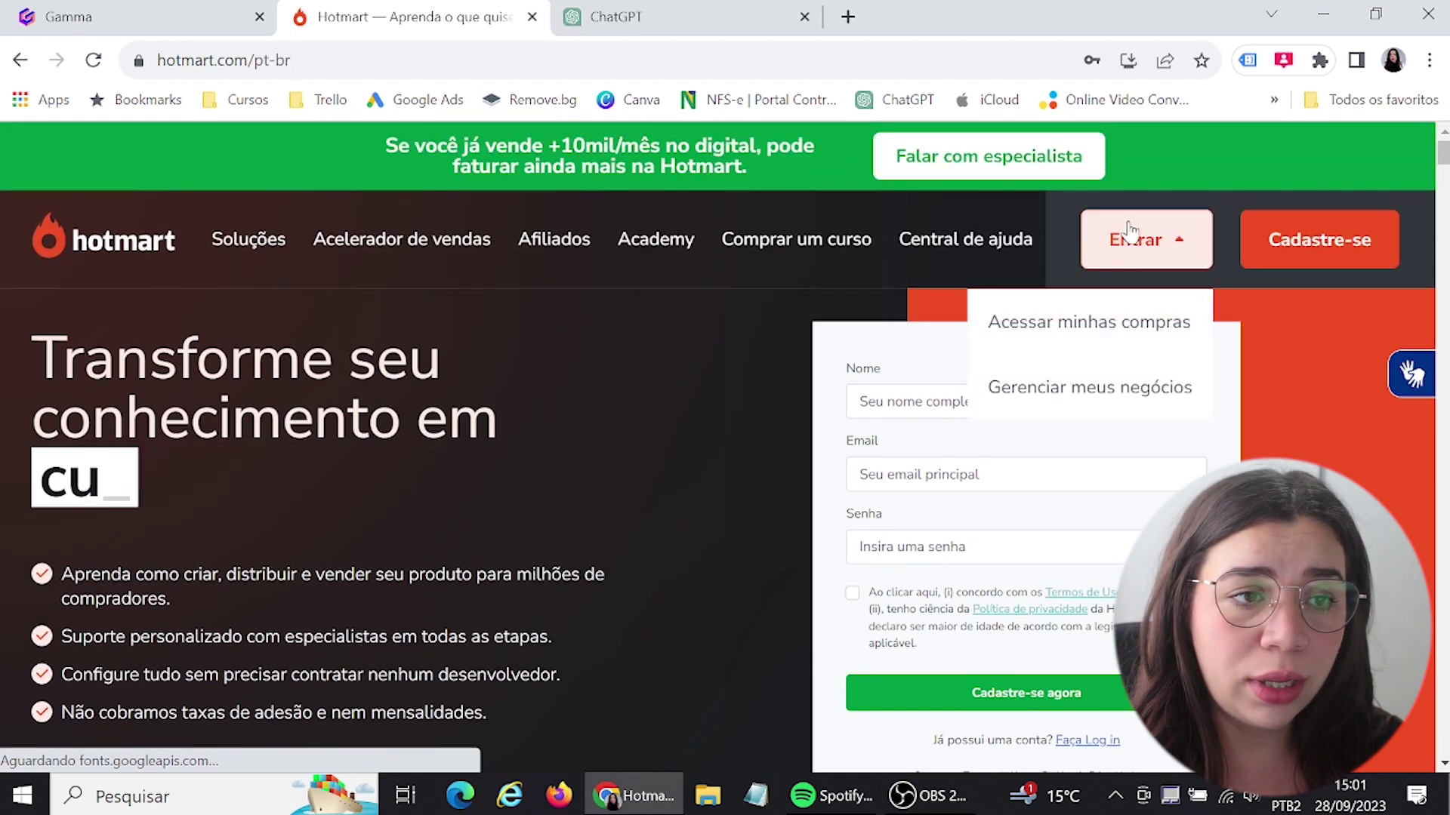
pyautogui.click(1086, 388)
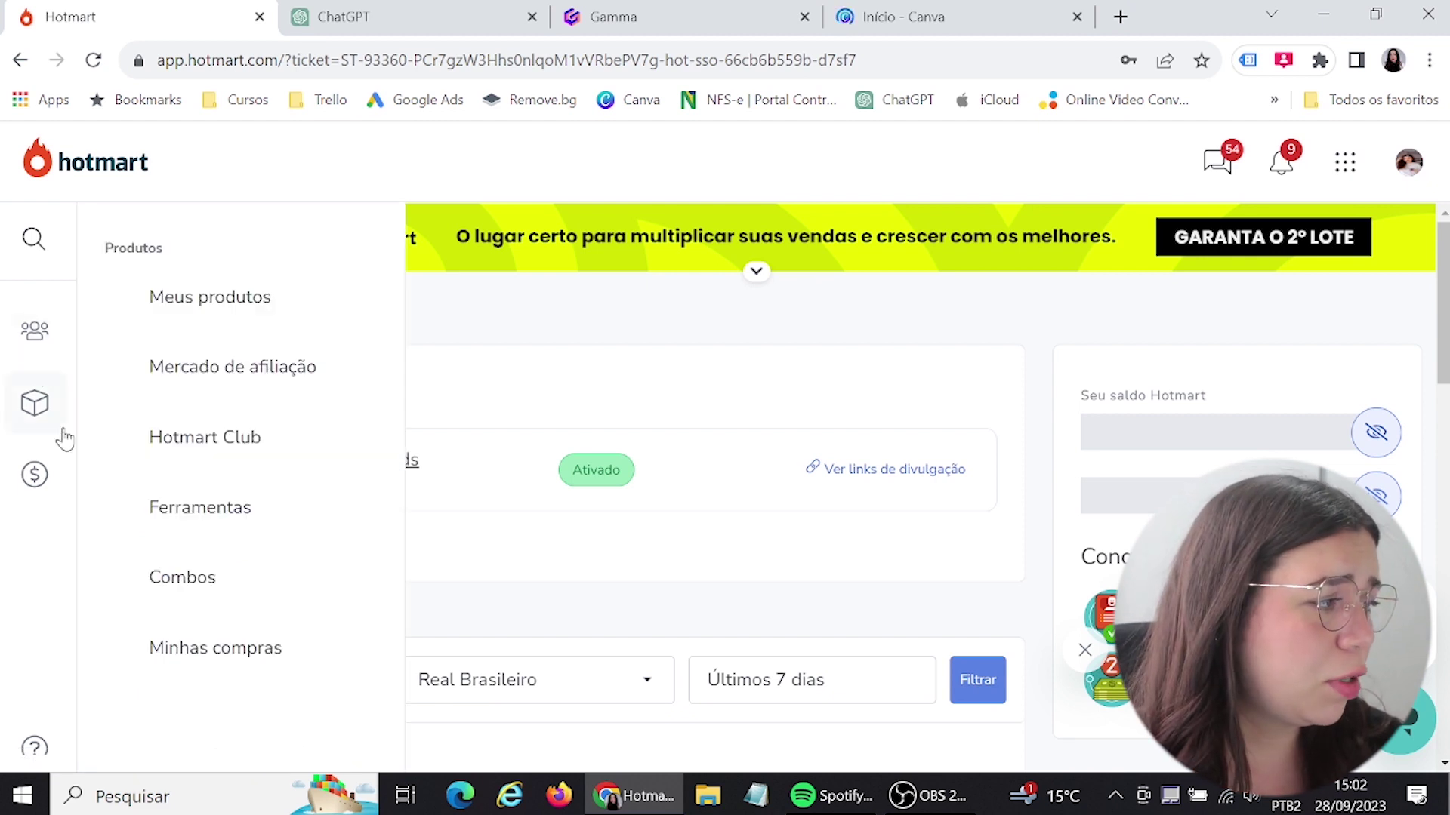
# Open Hotmart's affiliate marketplace, "Mercado de afiliação".
pyautogui.moveTo(55, 481)
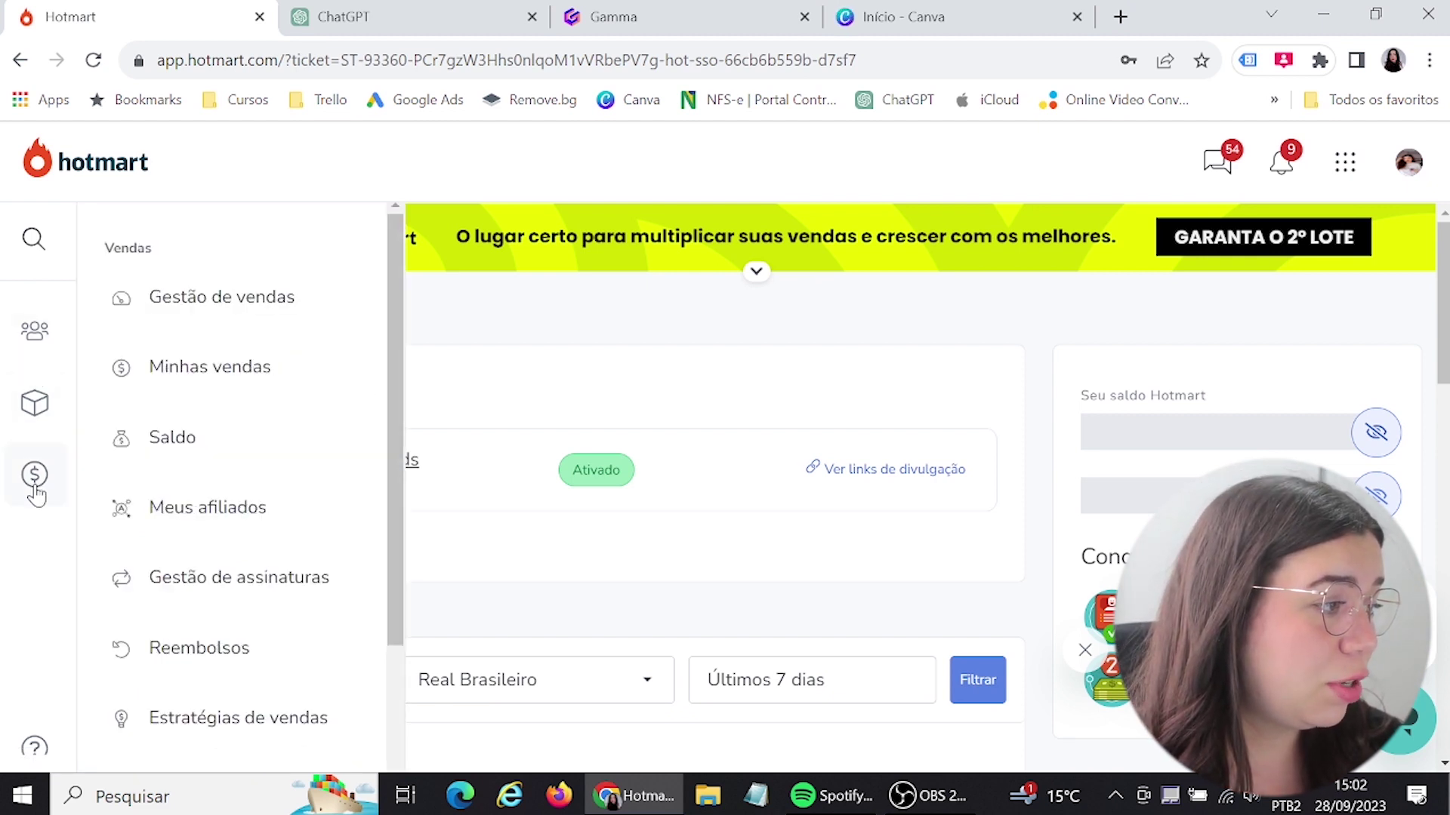
pyautogui.moveTo(34, 394)
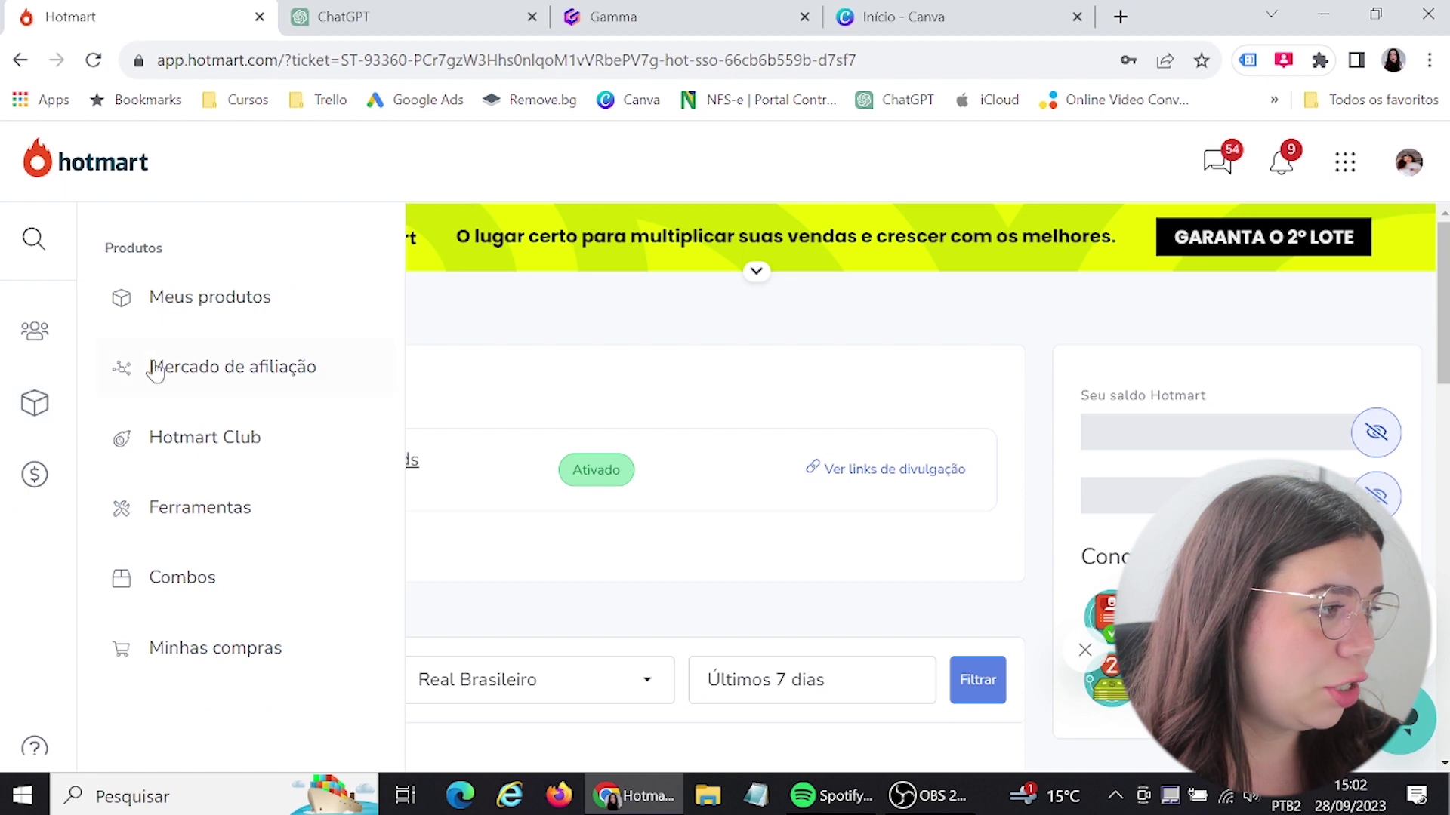
pyautogui.click(247, 369)
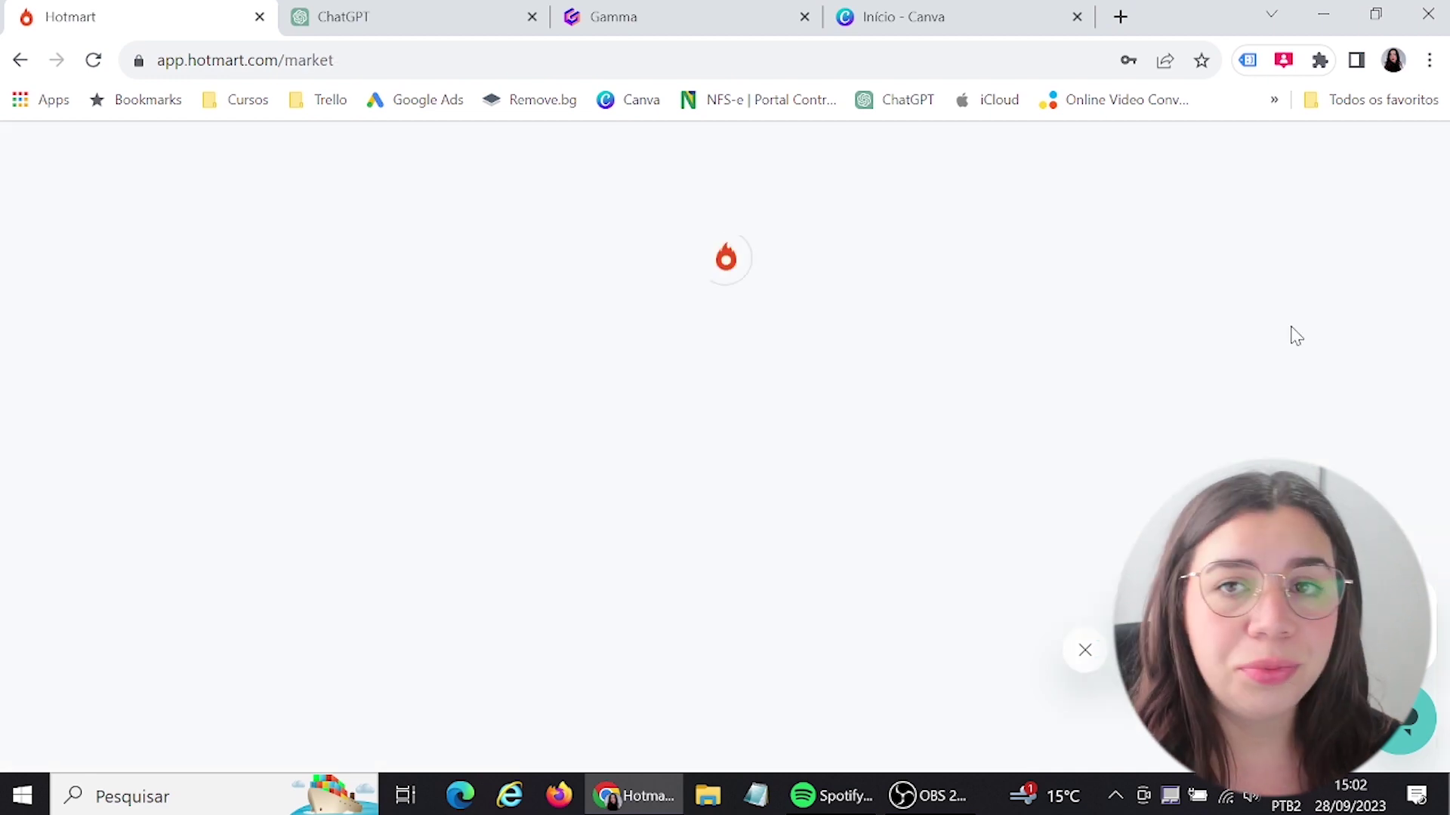
# Browse the affiliate marketplace down to "Mais quentes" and examine the hottest products' temperature, commission and maximum price.
pyautogui.scroll(-6, 1393, 340)
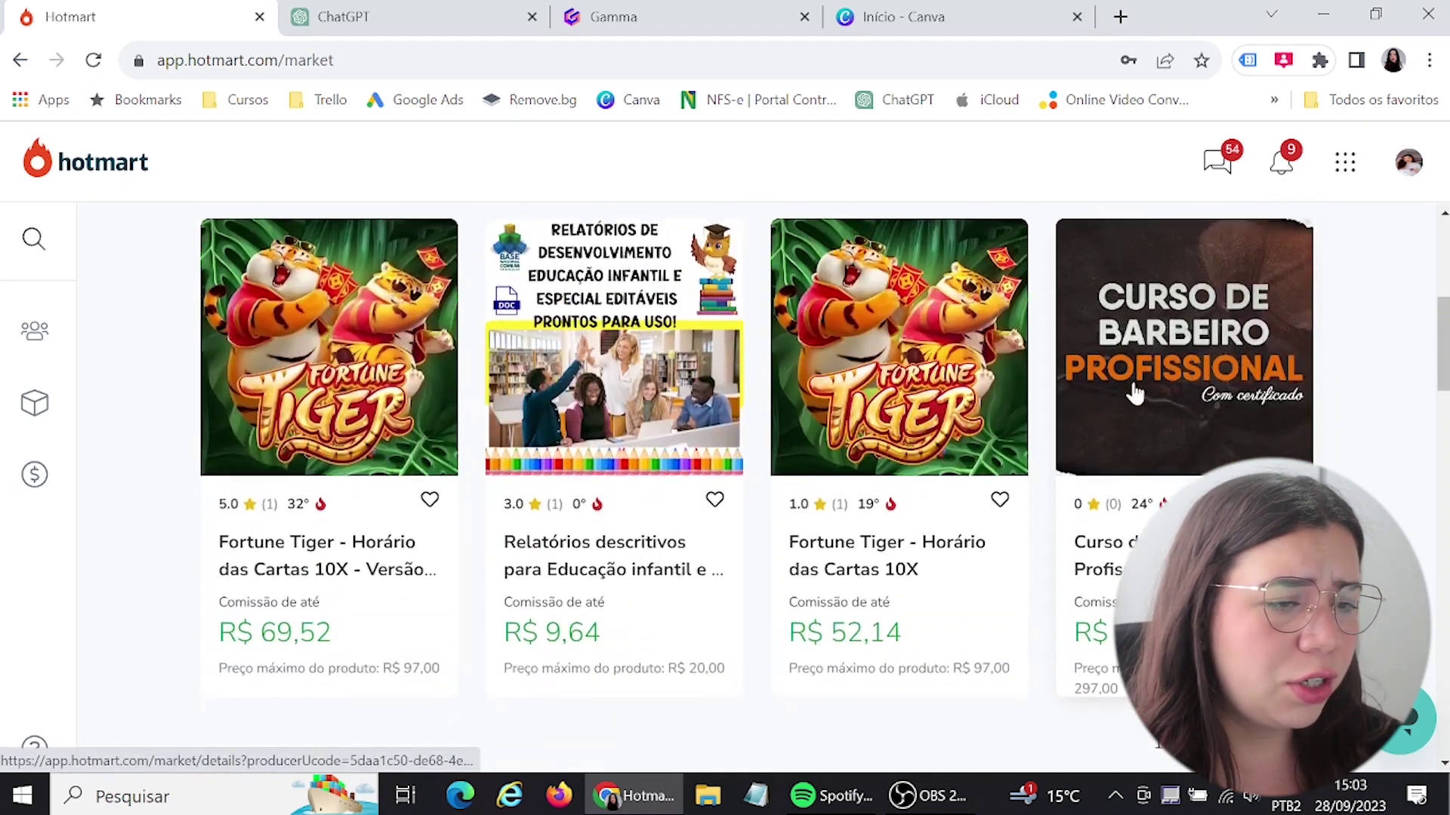
pyautogui.scroll(-2, 686, 423)
pyautogui.scroll(-6, 568, 429)
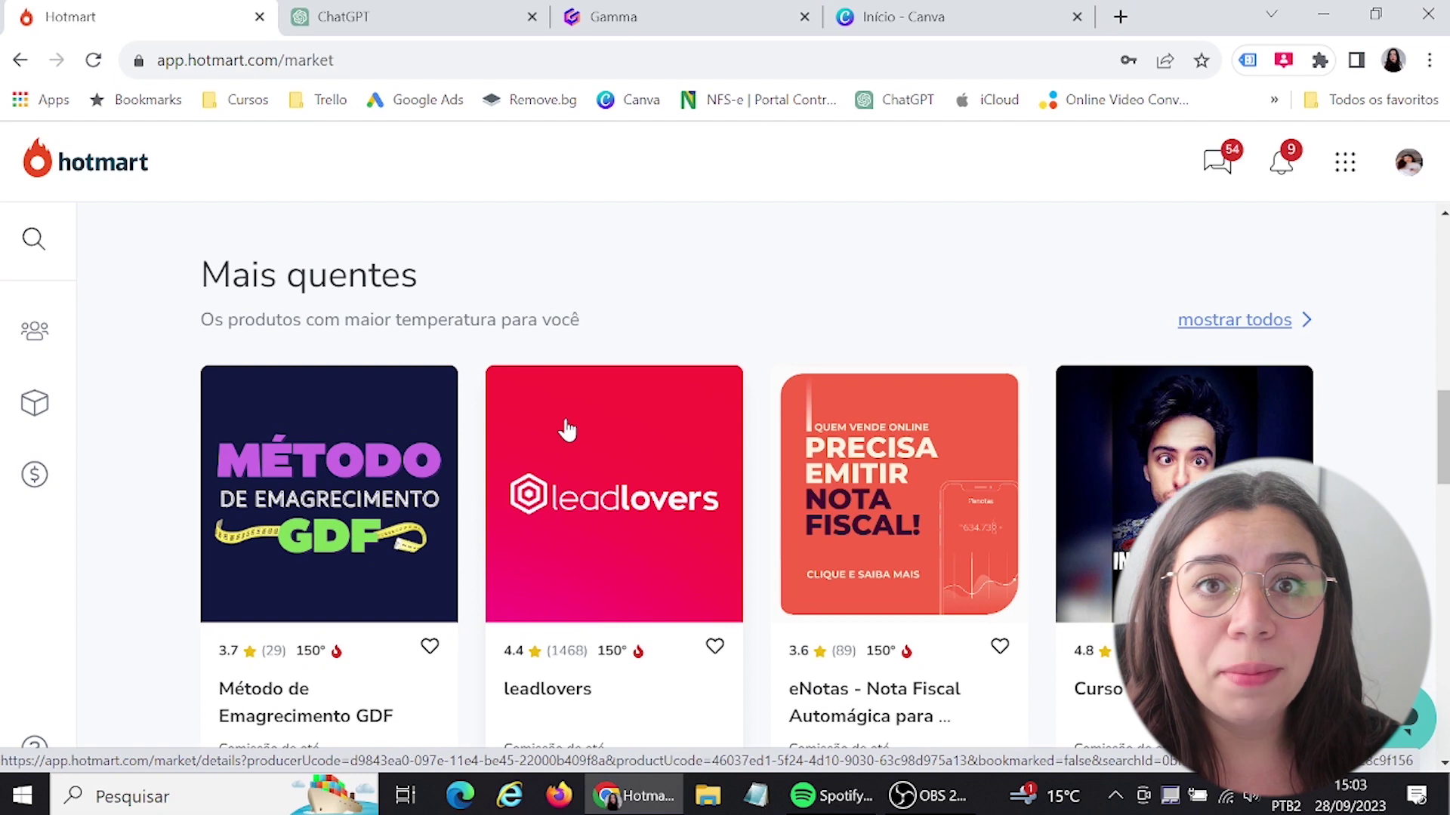
pyautogui.scroll(-2, 568, 429)
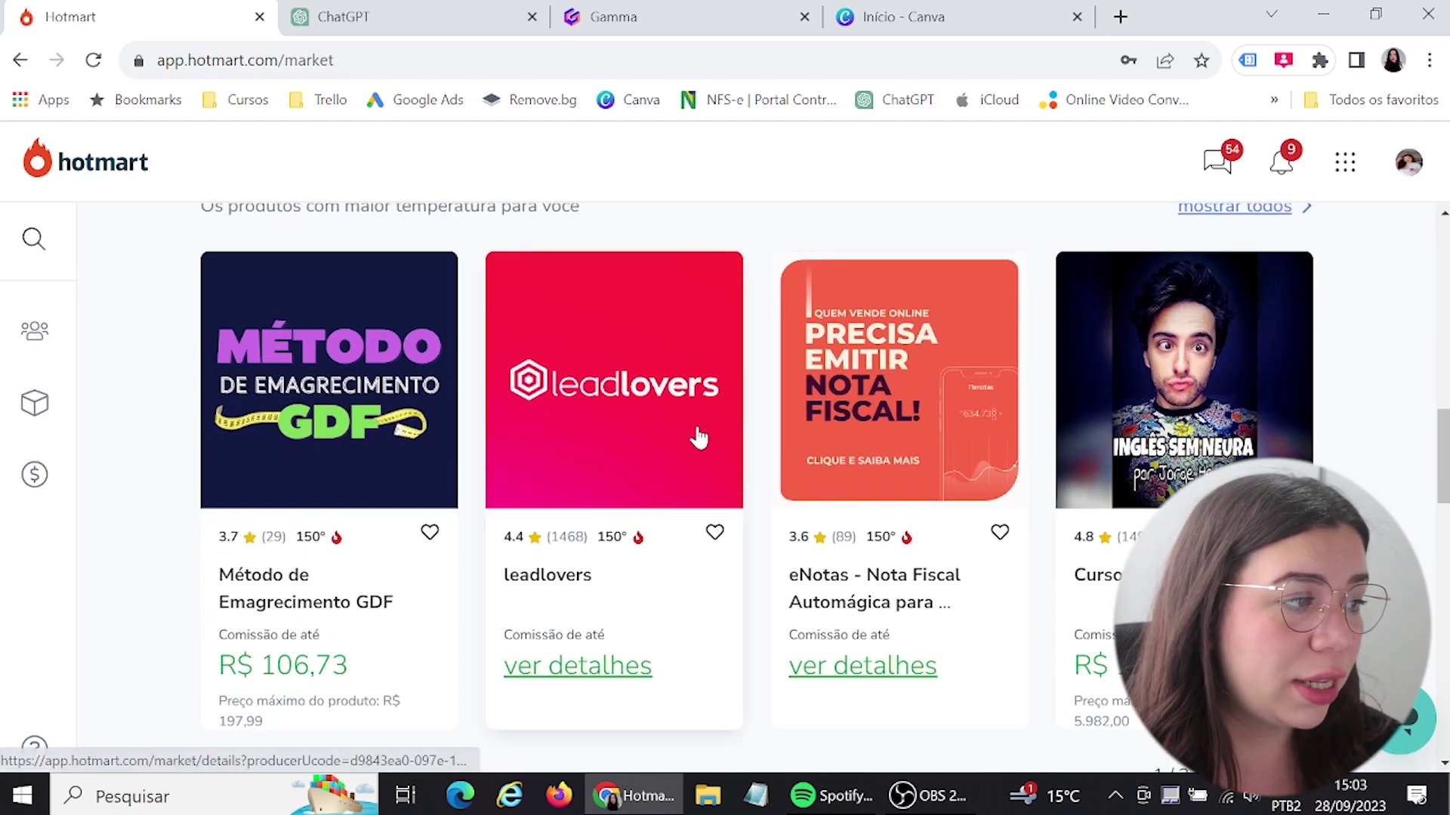
pyautogui.scroll(2, 559, 385)
pyautogui.scroll(-2, 252, 596)
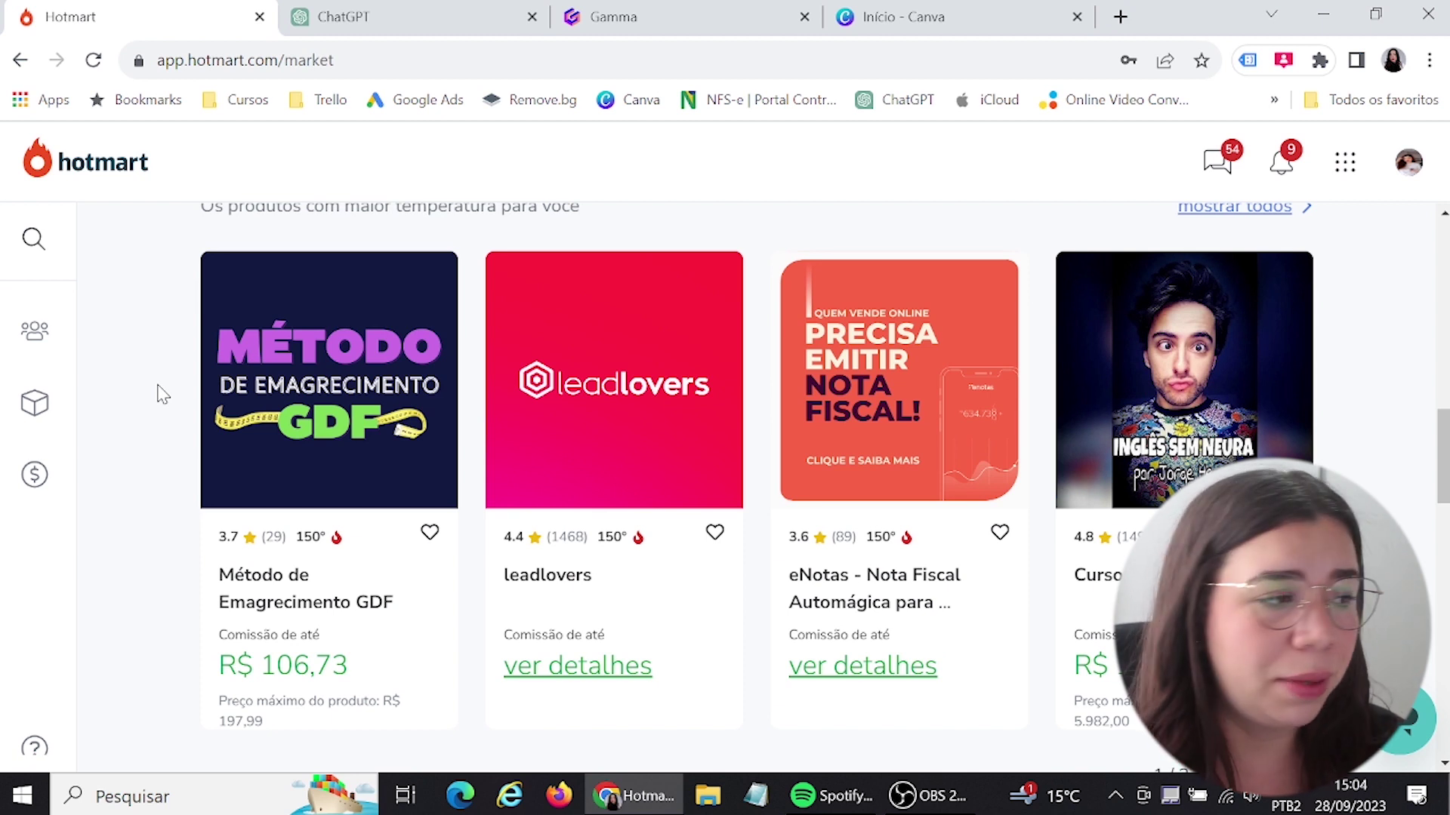
pyautogui.click(34, 403)
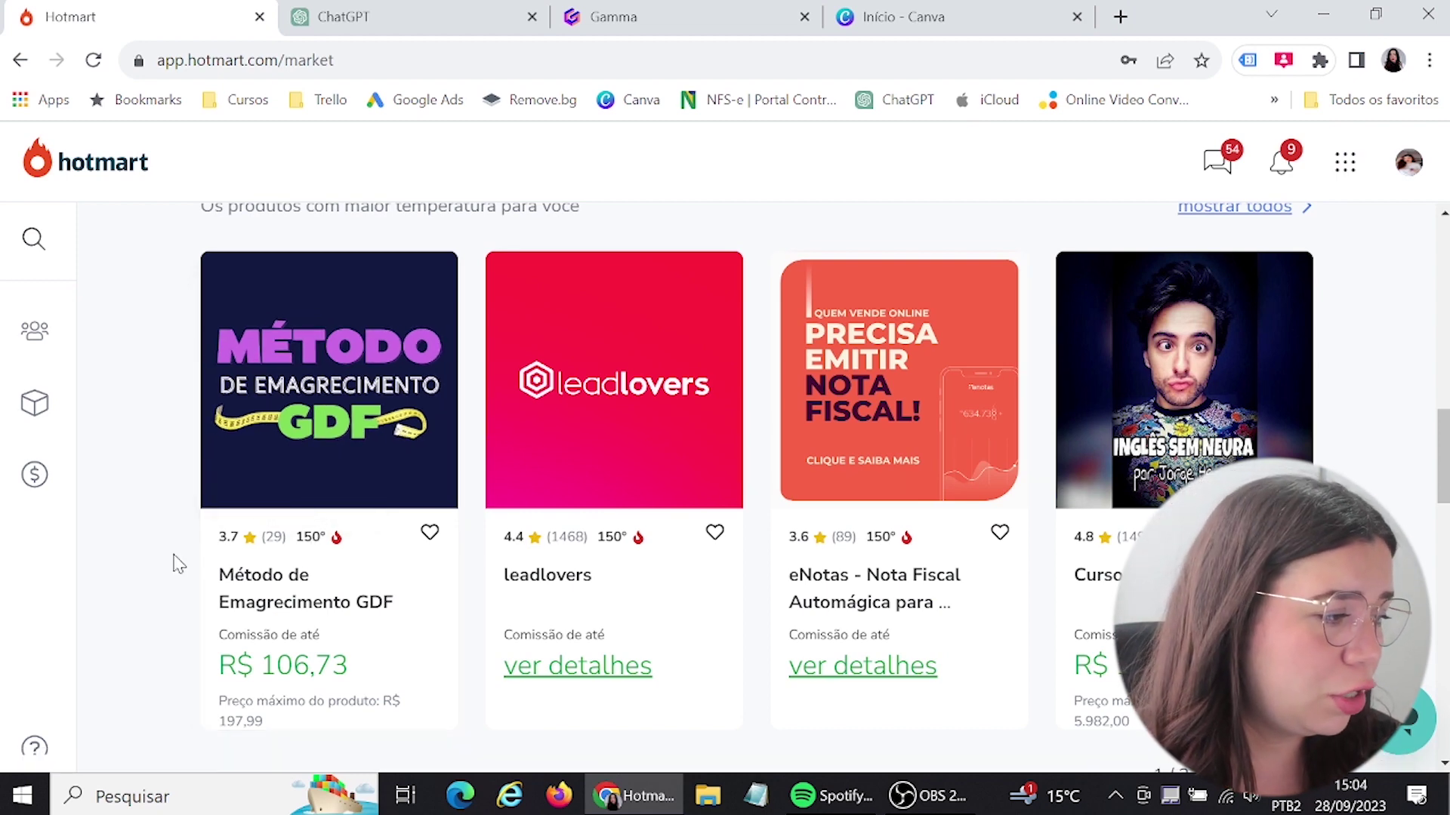
pyautogui.scroll(-1, 201, 577)
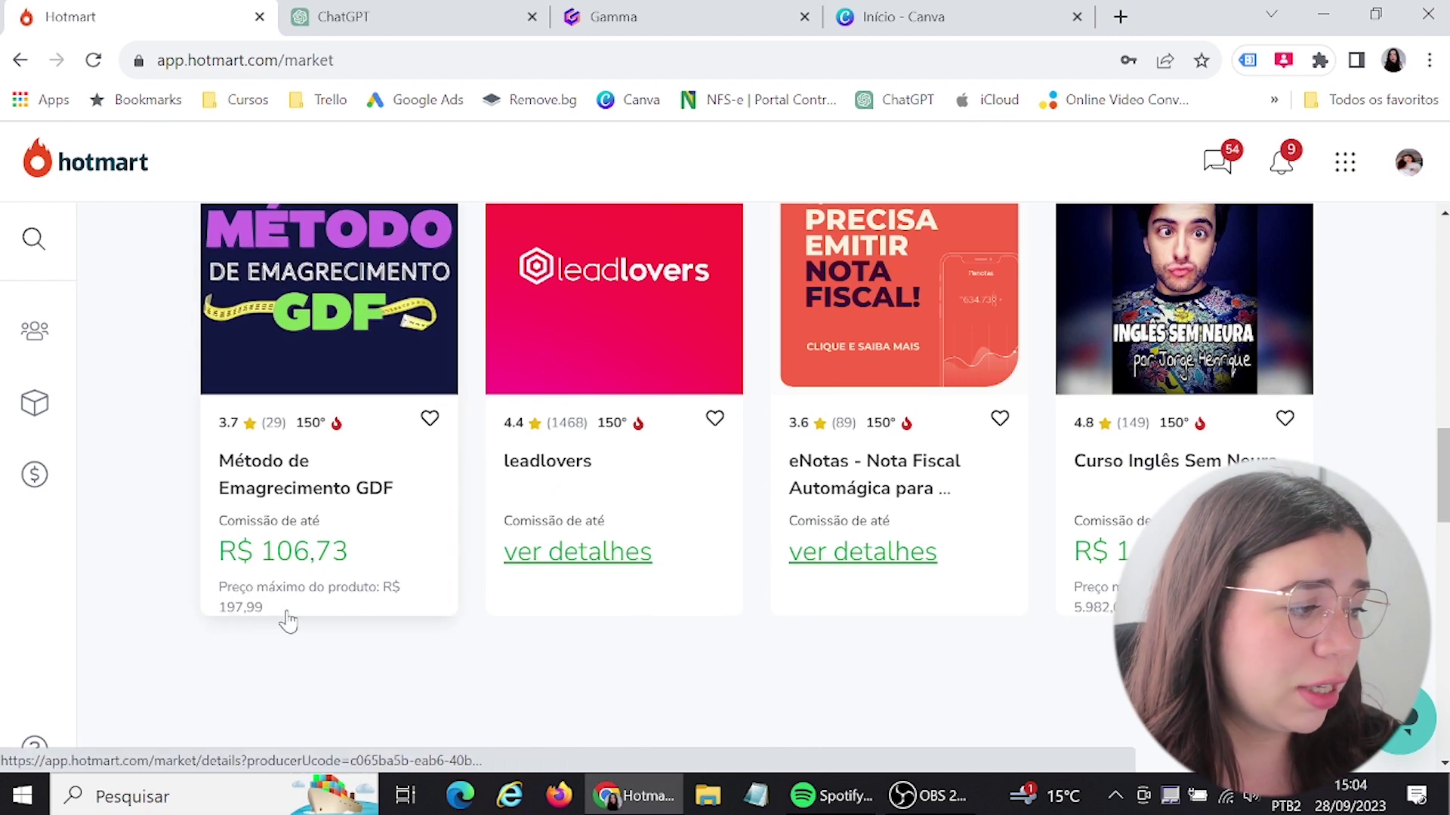
pyautogui.scroll(1, 169, 529)
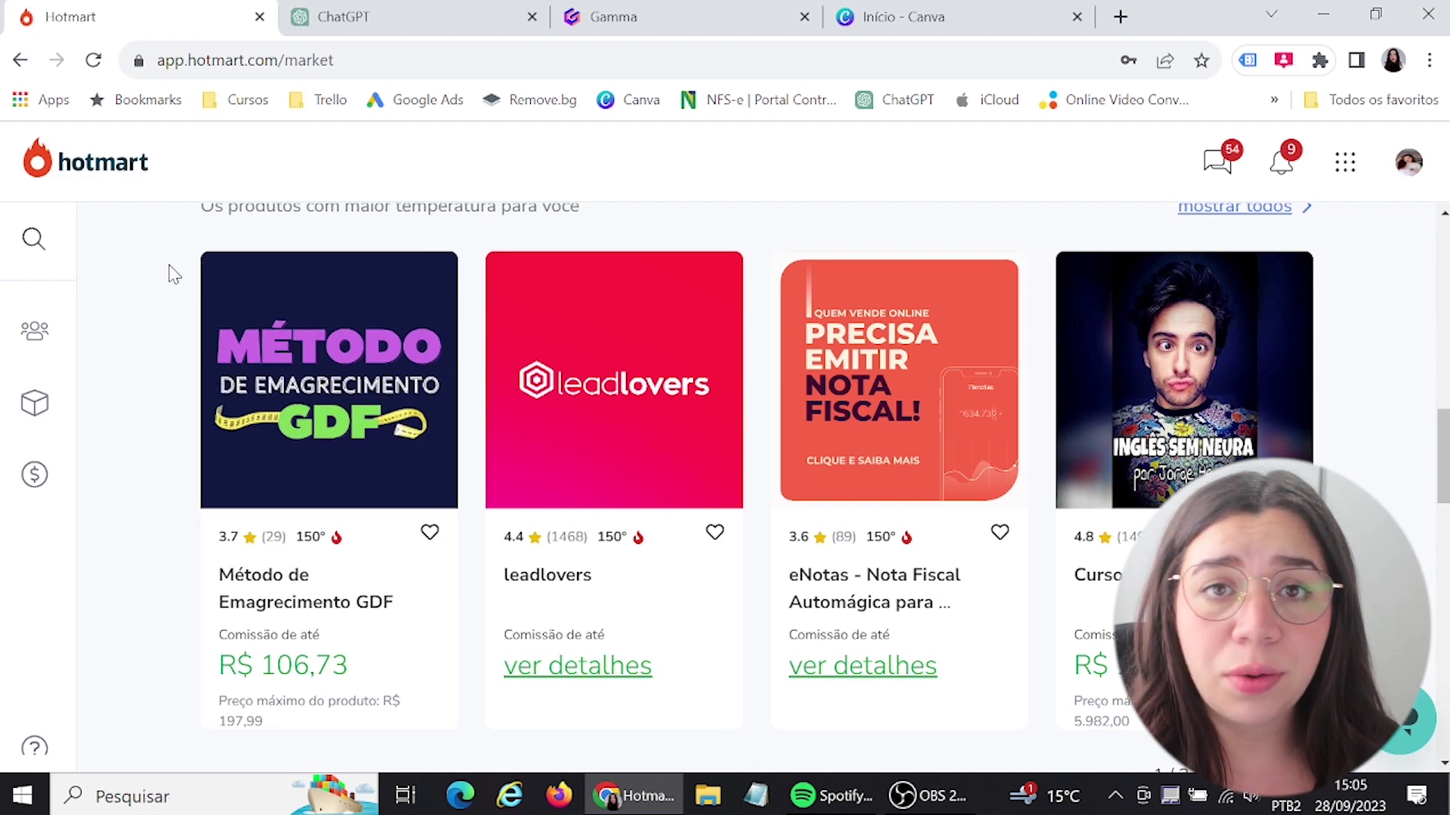
# Switch to ChatGPT and send the prompt "Me escreva 50 receitas para emagrecimento saudável".
pyautogui.click(405, 13)
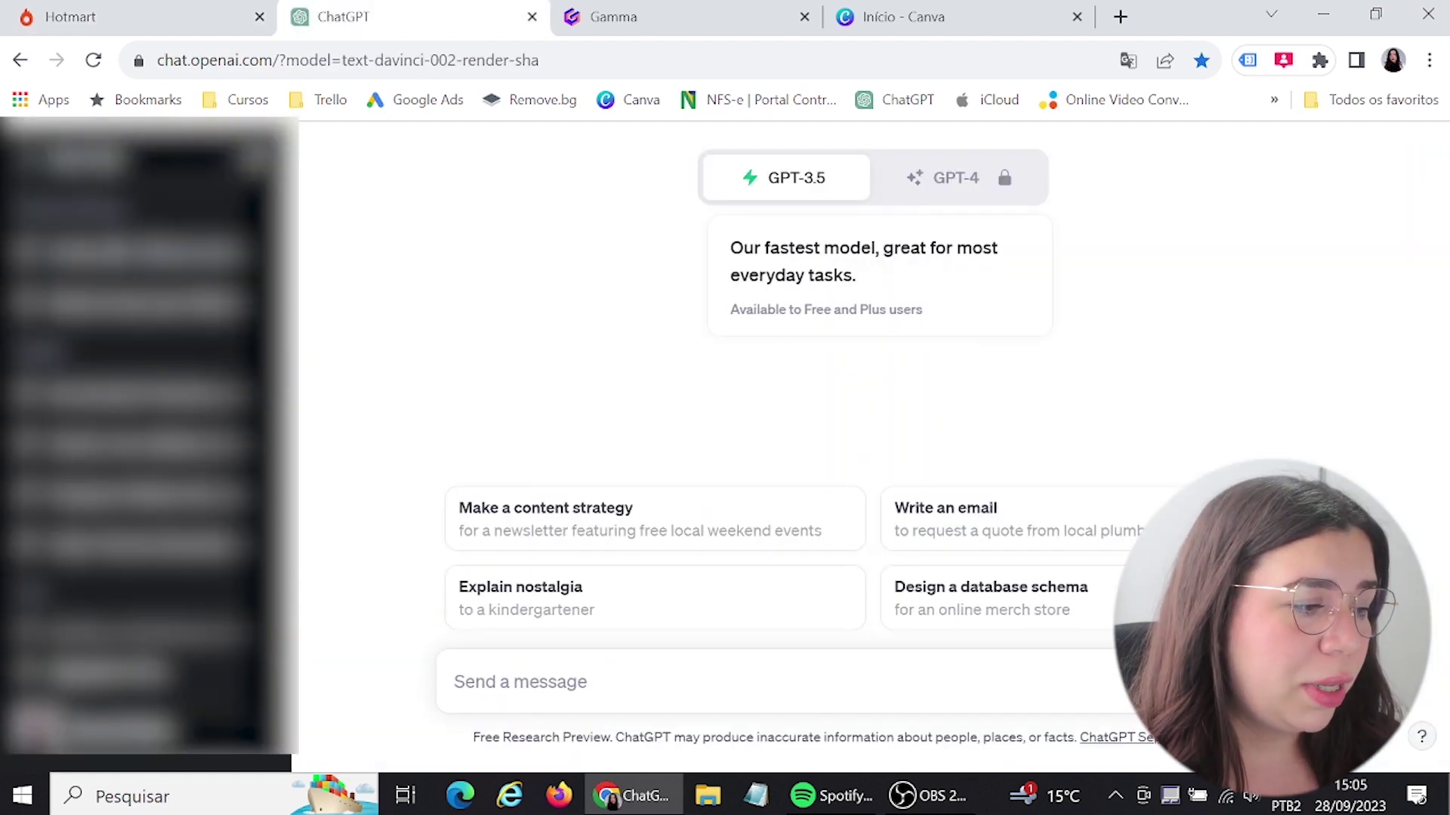
pyautogui.write('Me escreva 50 r')
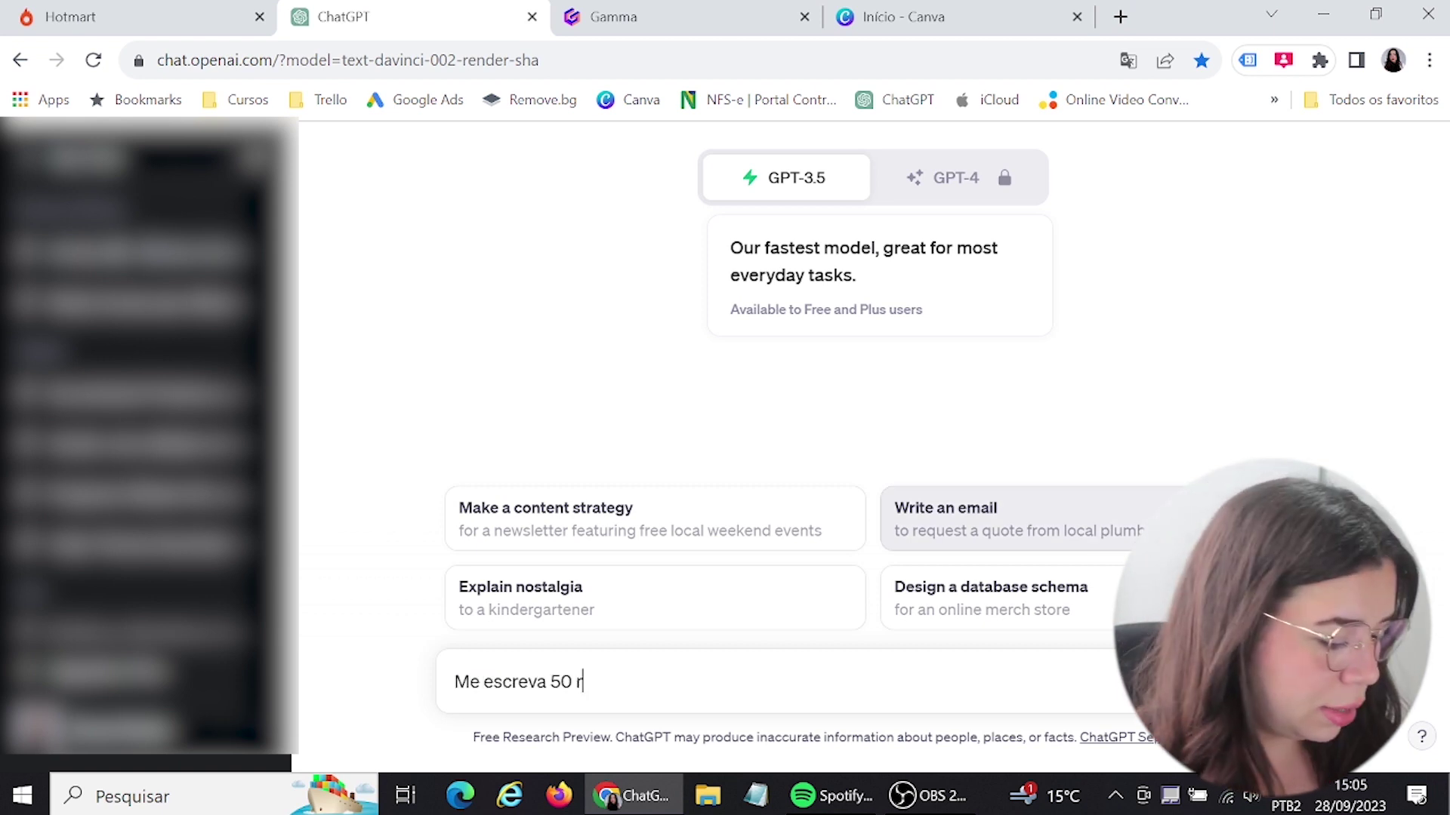
pyautogui.write('eceitas pára ')
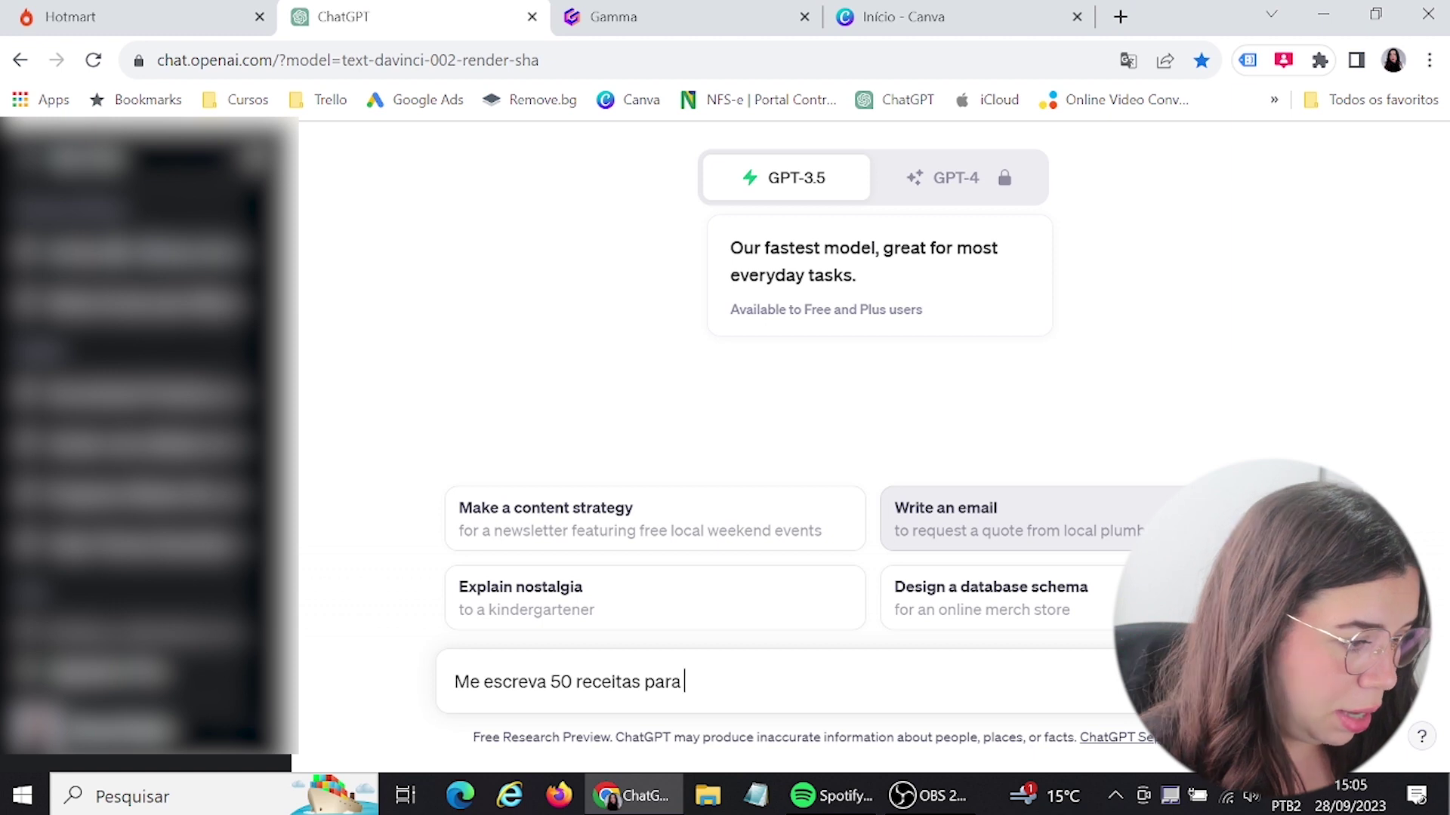
pyautogui.write('emagrecimento sau')
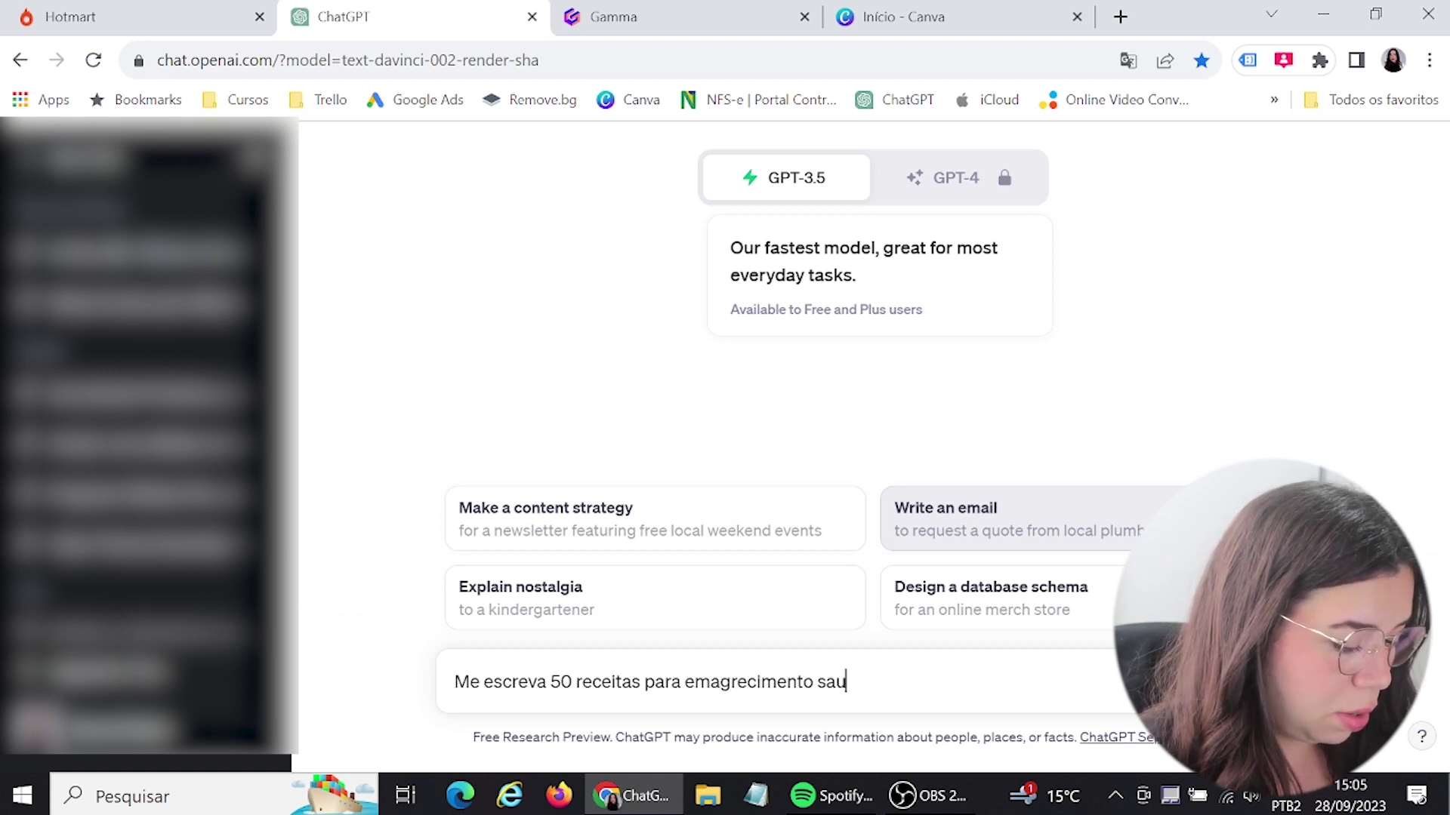
pyautogui.write('dável')
pyautogui.click(632, 682)
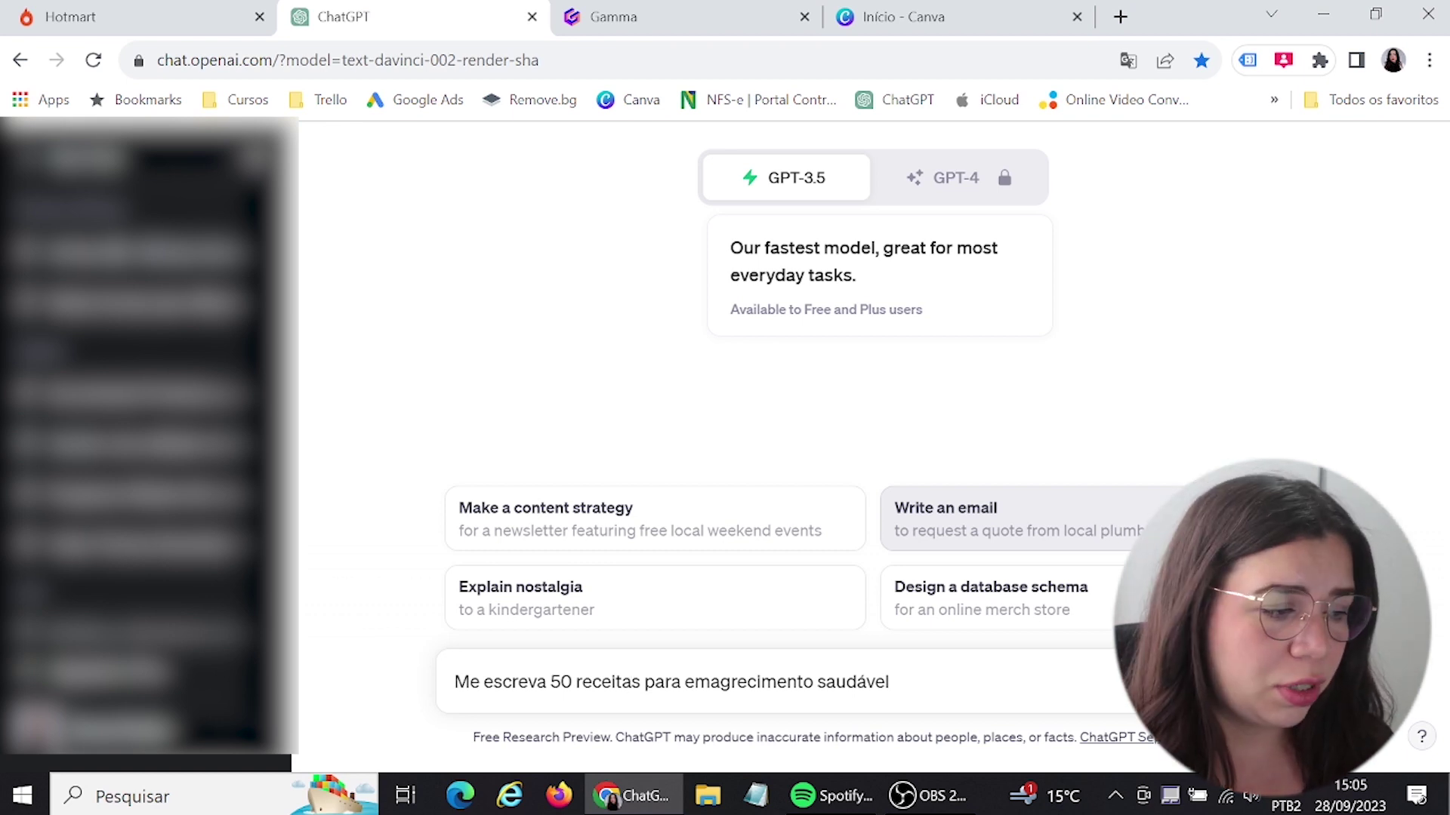
pyautogui.click(641, 681)
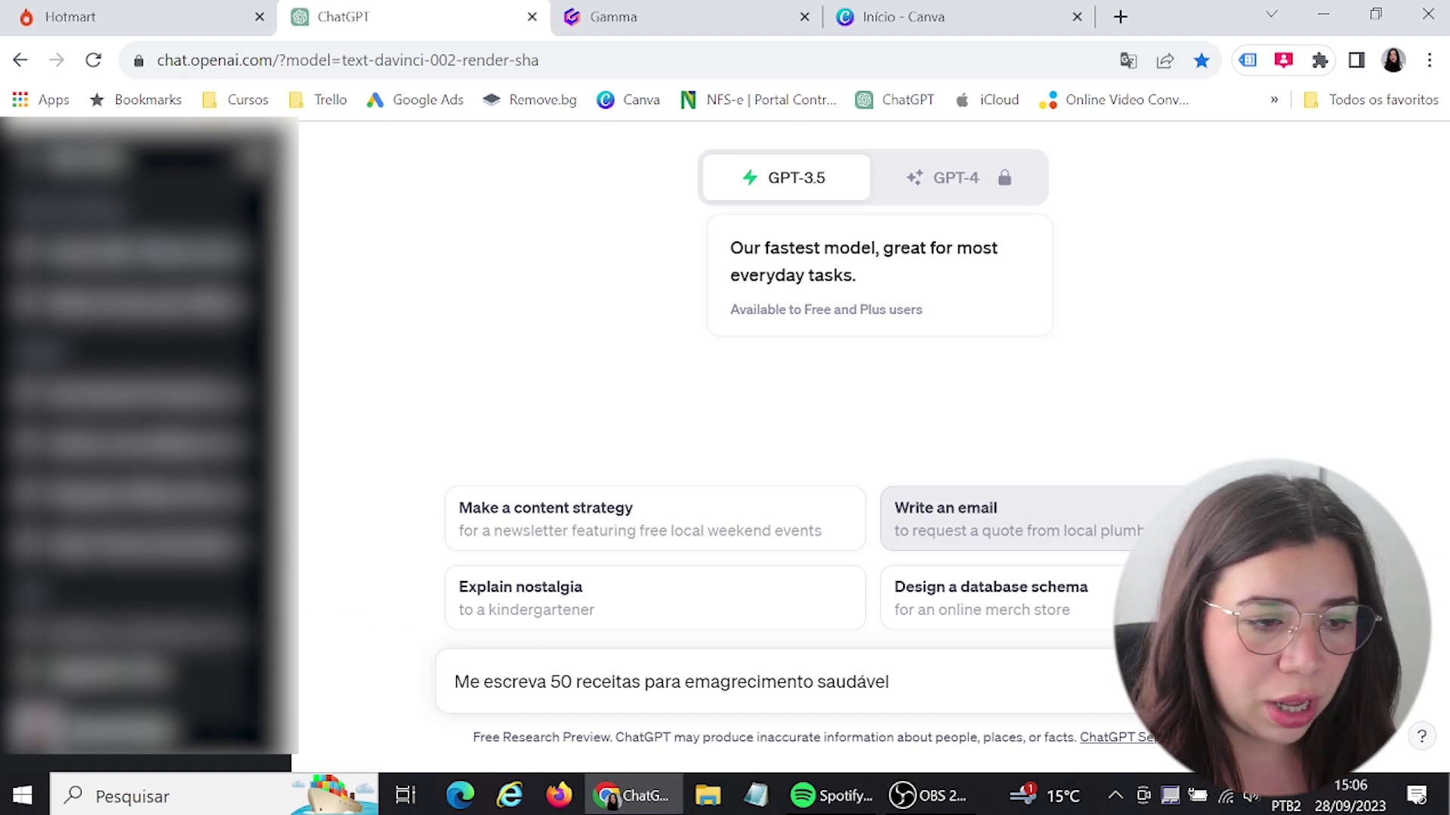
pyautogui.press('Return')
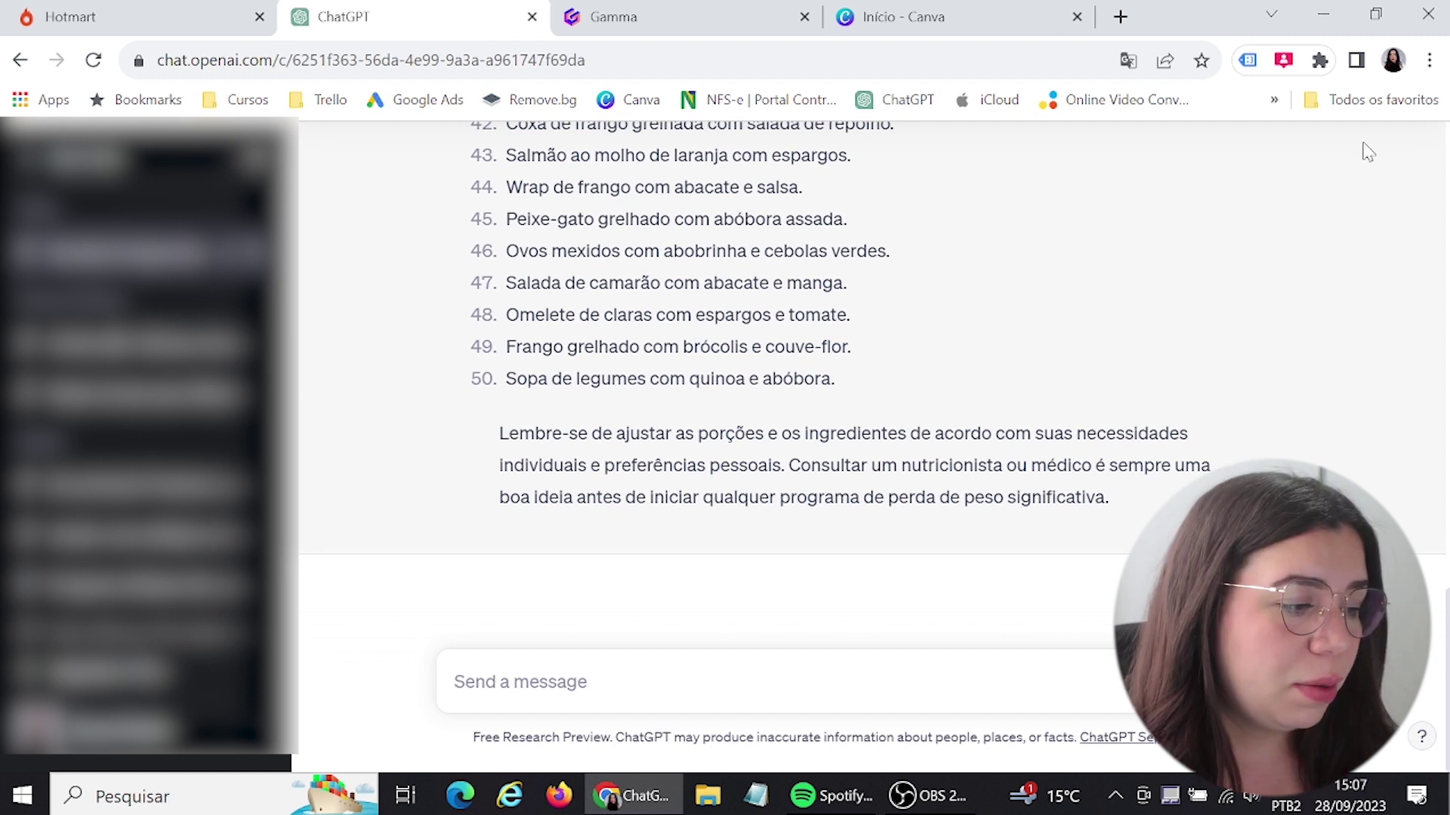
# Send ChatGPT a follow-up prompt beginning "Me escreva de forma mais completa essas receitas".
pyautogui.write('Me')
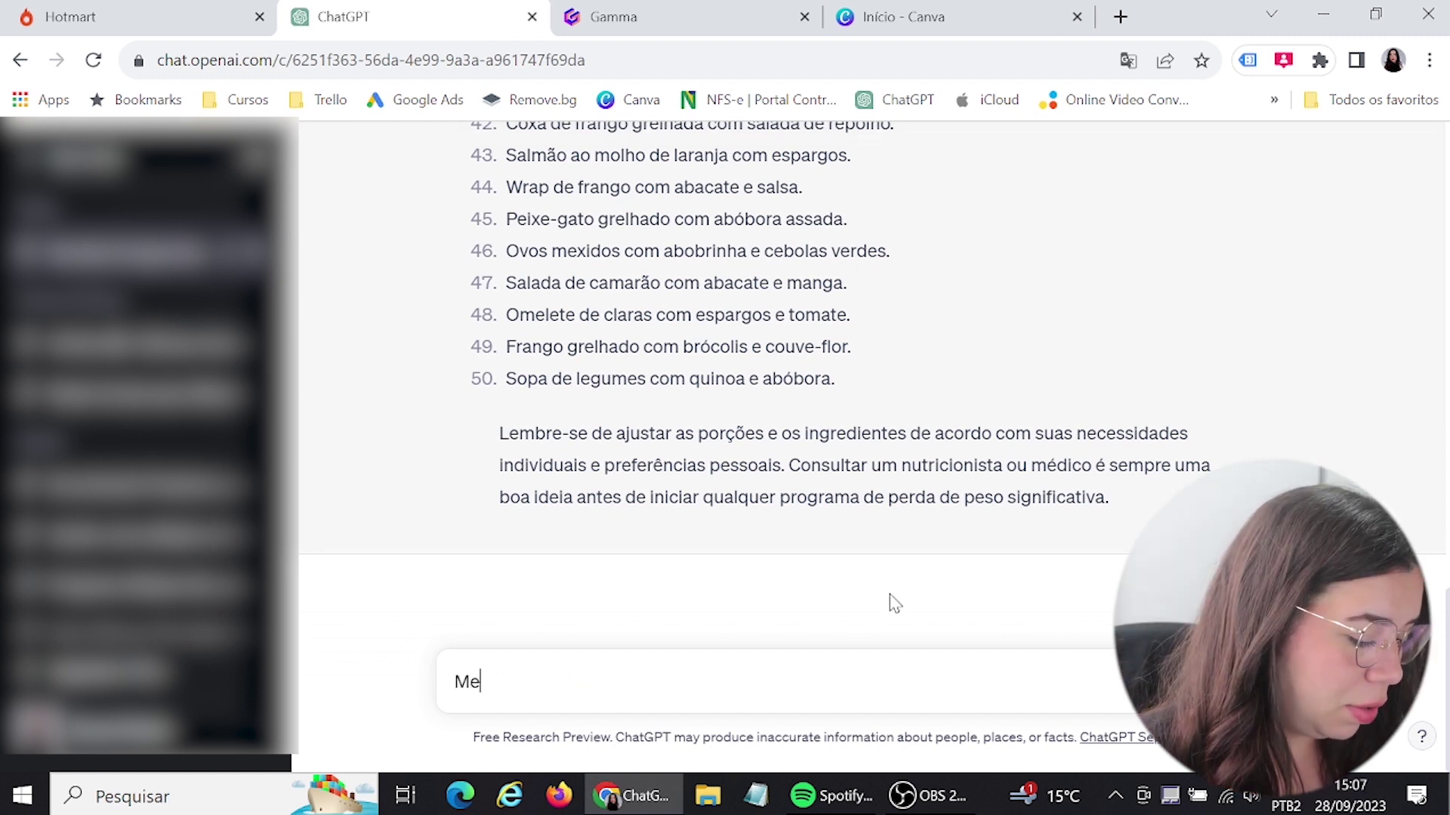
pyautogui.write(' escreva de forma mais co')
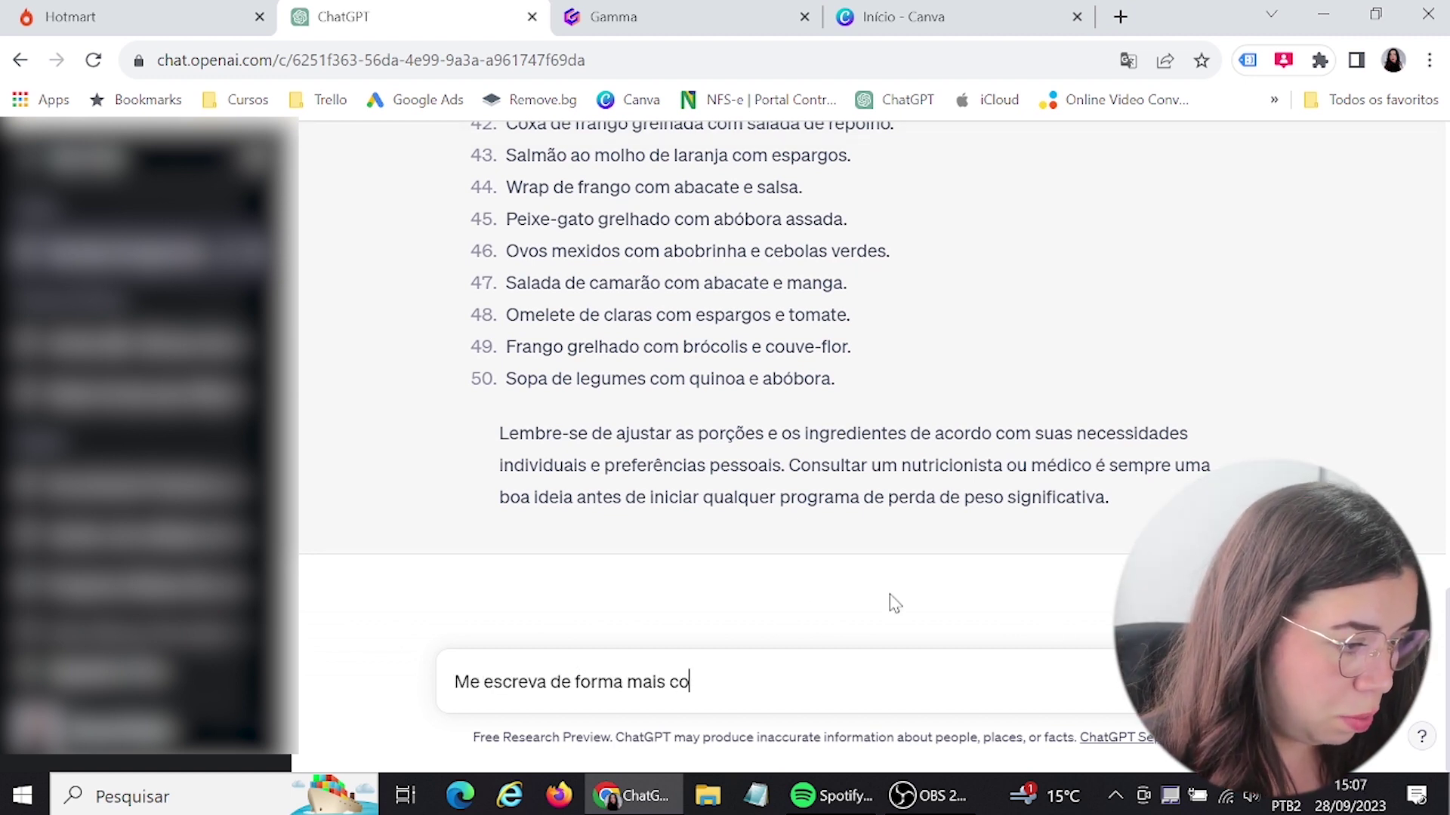
pyautogui.write('mpleta essas receitas e p')
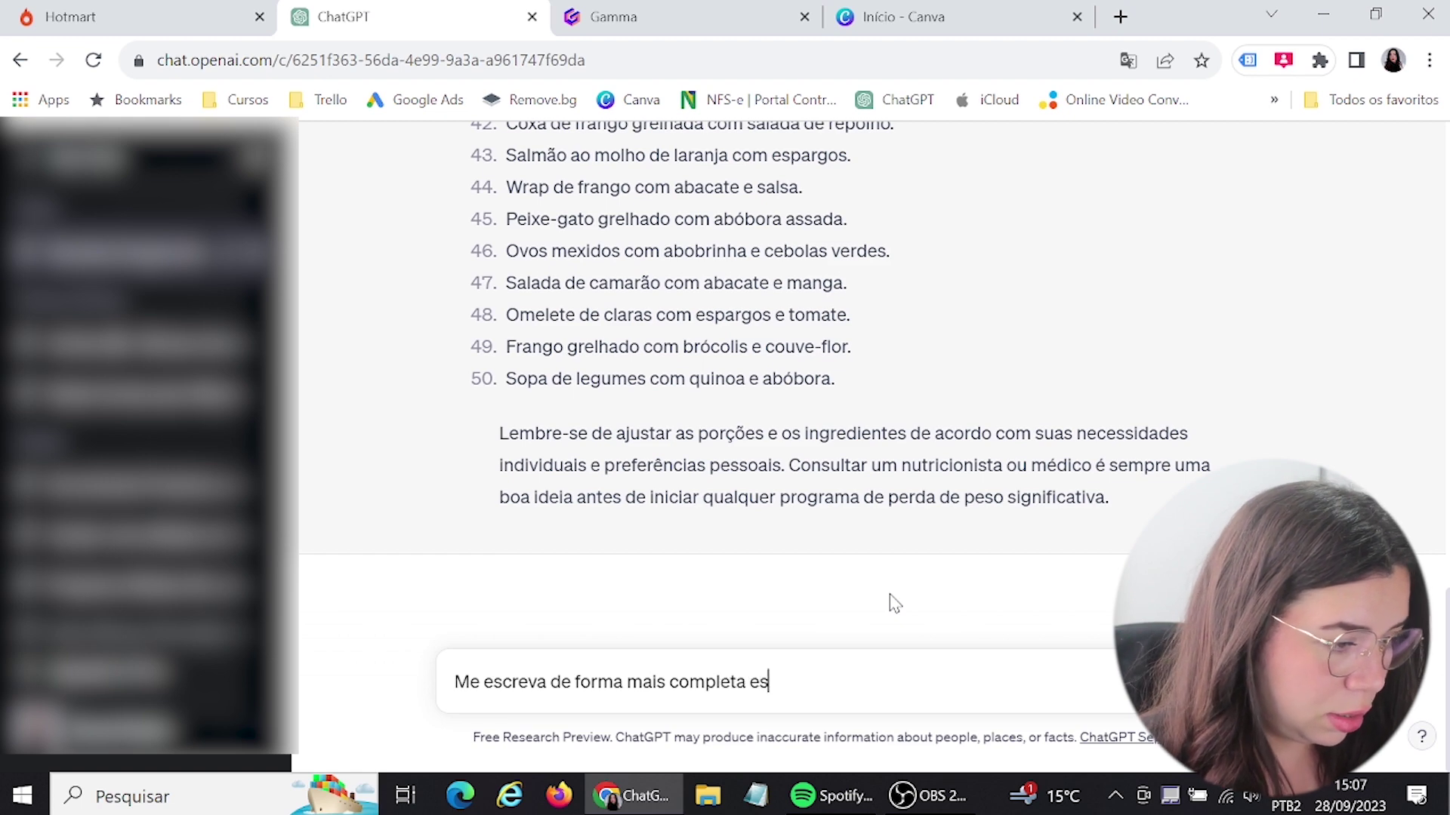
pyautogui.press('Return')
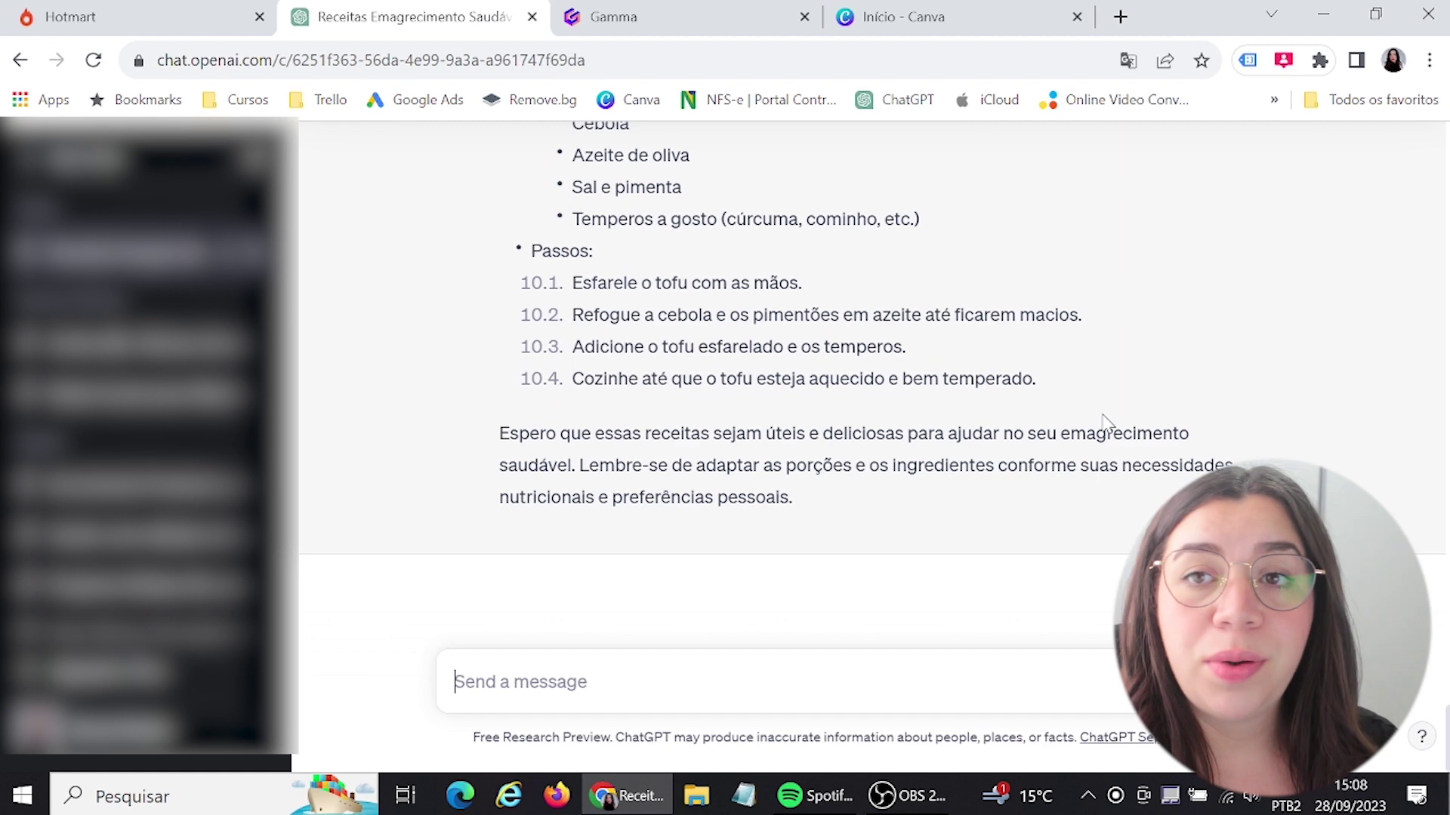
# Review the end of the detailed recipes and send the follow-up prompt "continue escrevendo por favor".
pyautogui.scroll(3, 1103, 420)
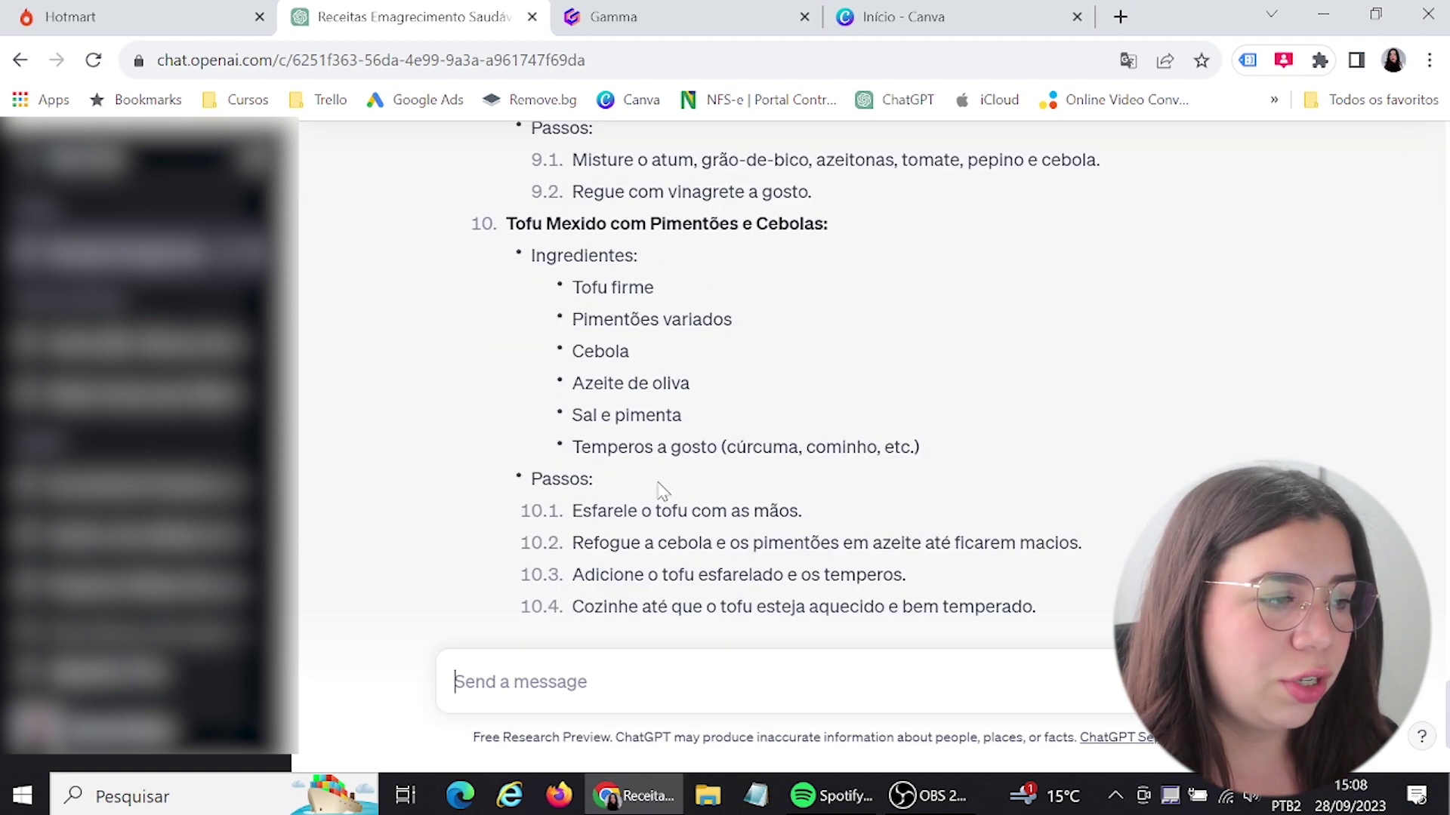
pyautogui.scroll(-3, 662, 491)
pyautogui.write('cont')
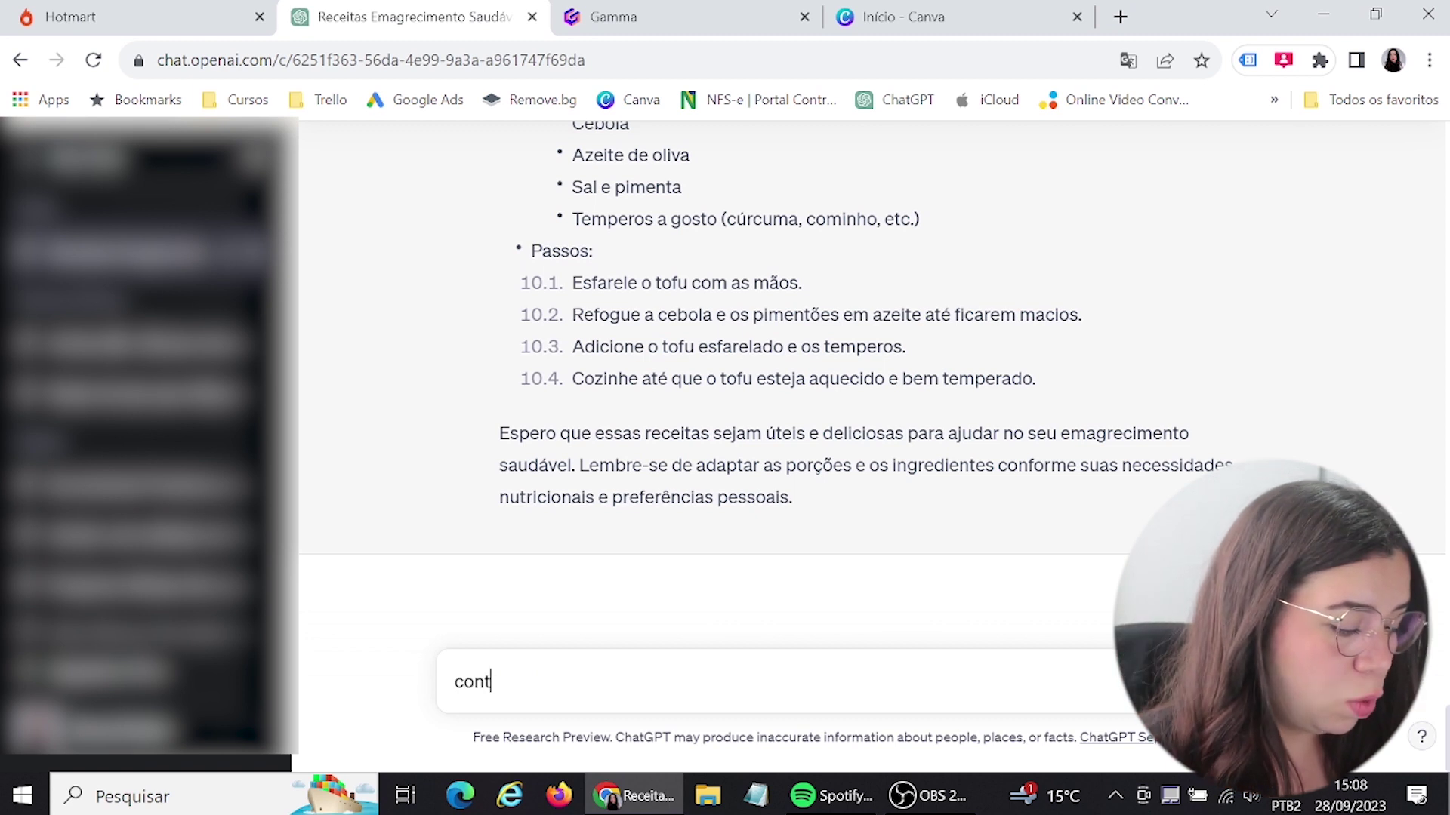
pyautogui.write('inue escrevendo por favor')
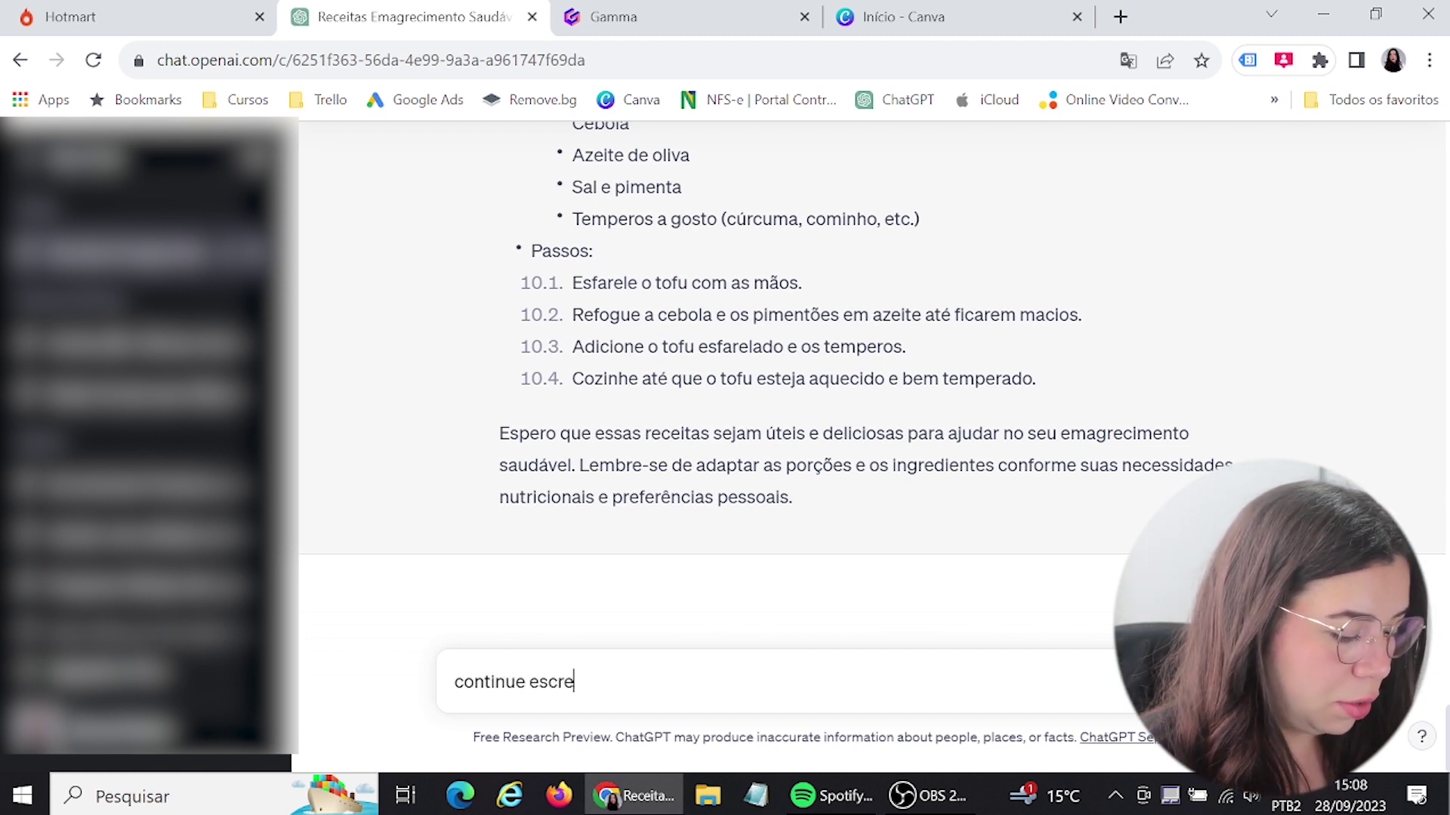
pyautogui.press('Return')
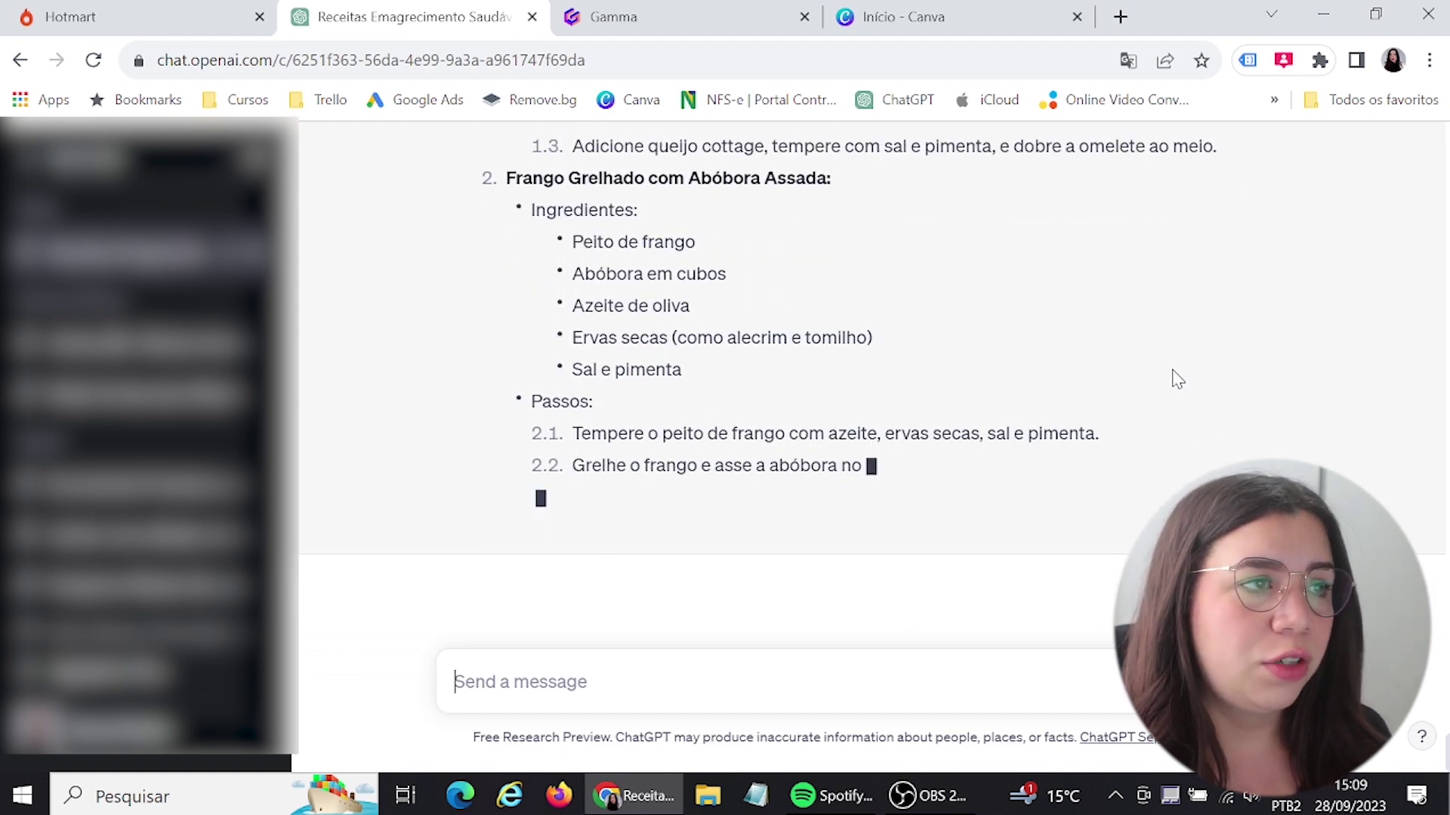
# Switch to Gamma and start a new AI creation with the "Transformação de texto" option.
pyautogui.click(644, 20)
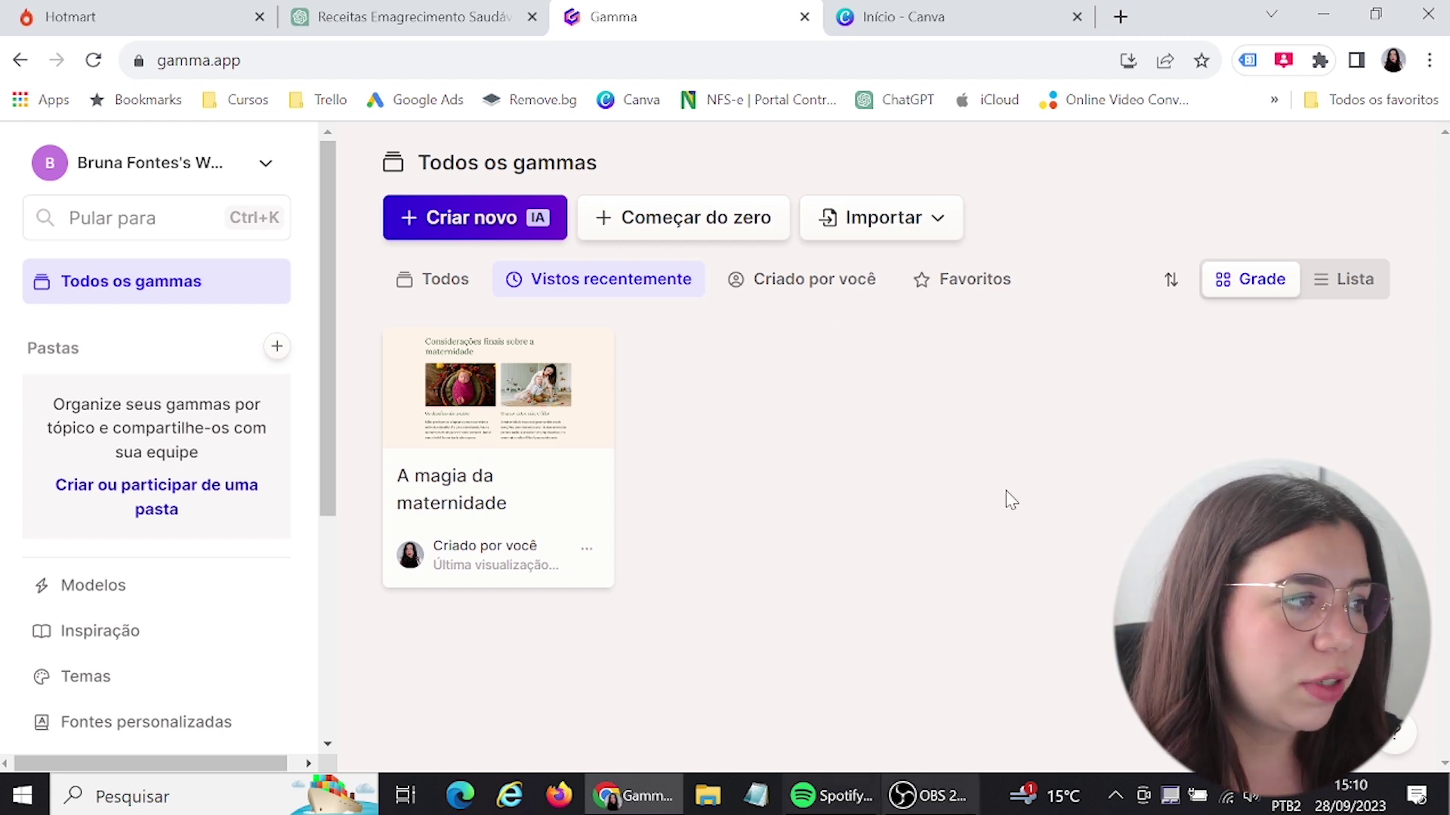
pyautogui.click(502, 236)
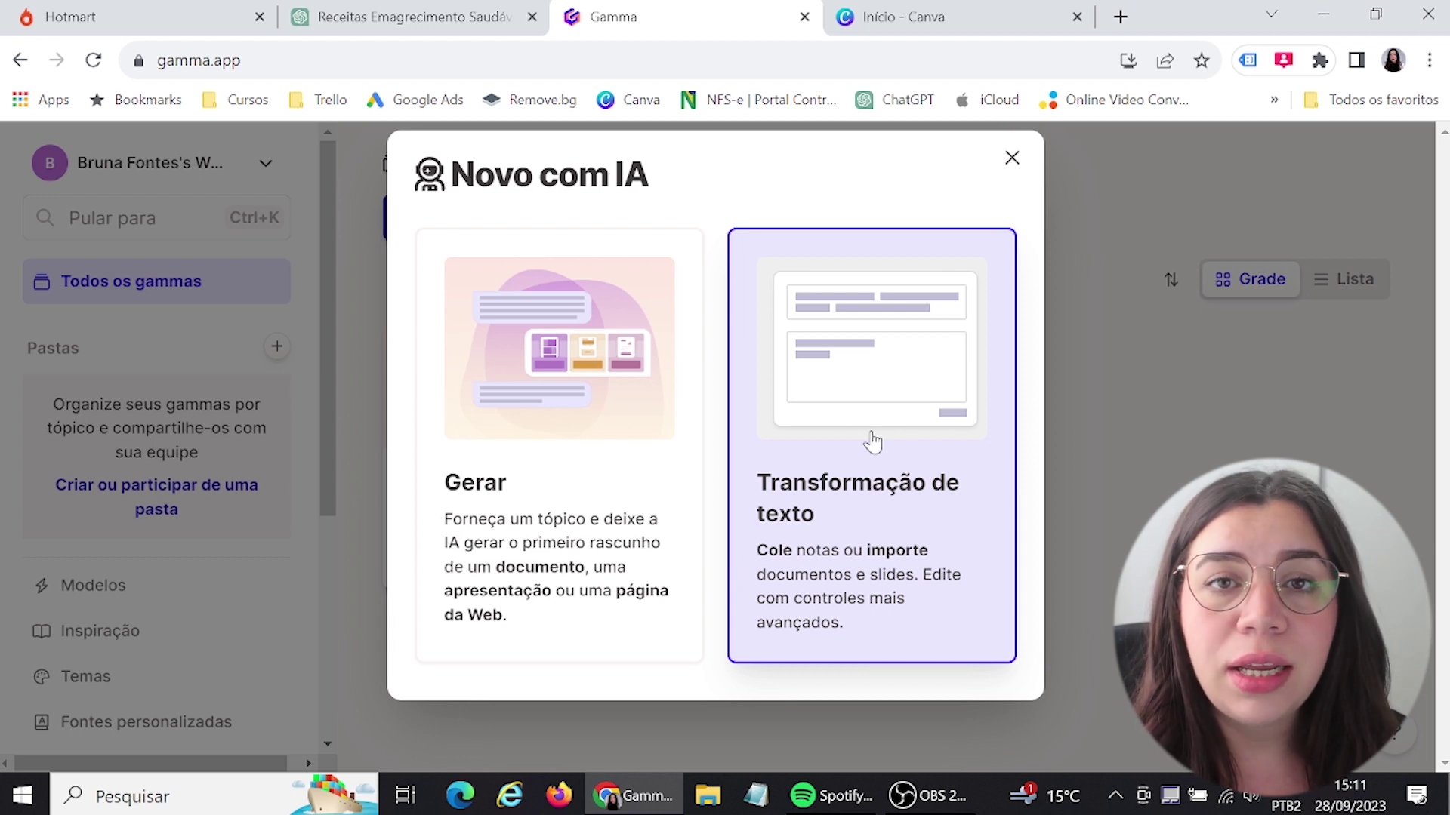
pyautogui.click(901, 500)
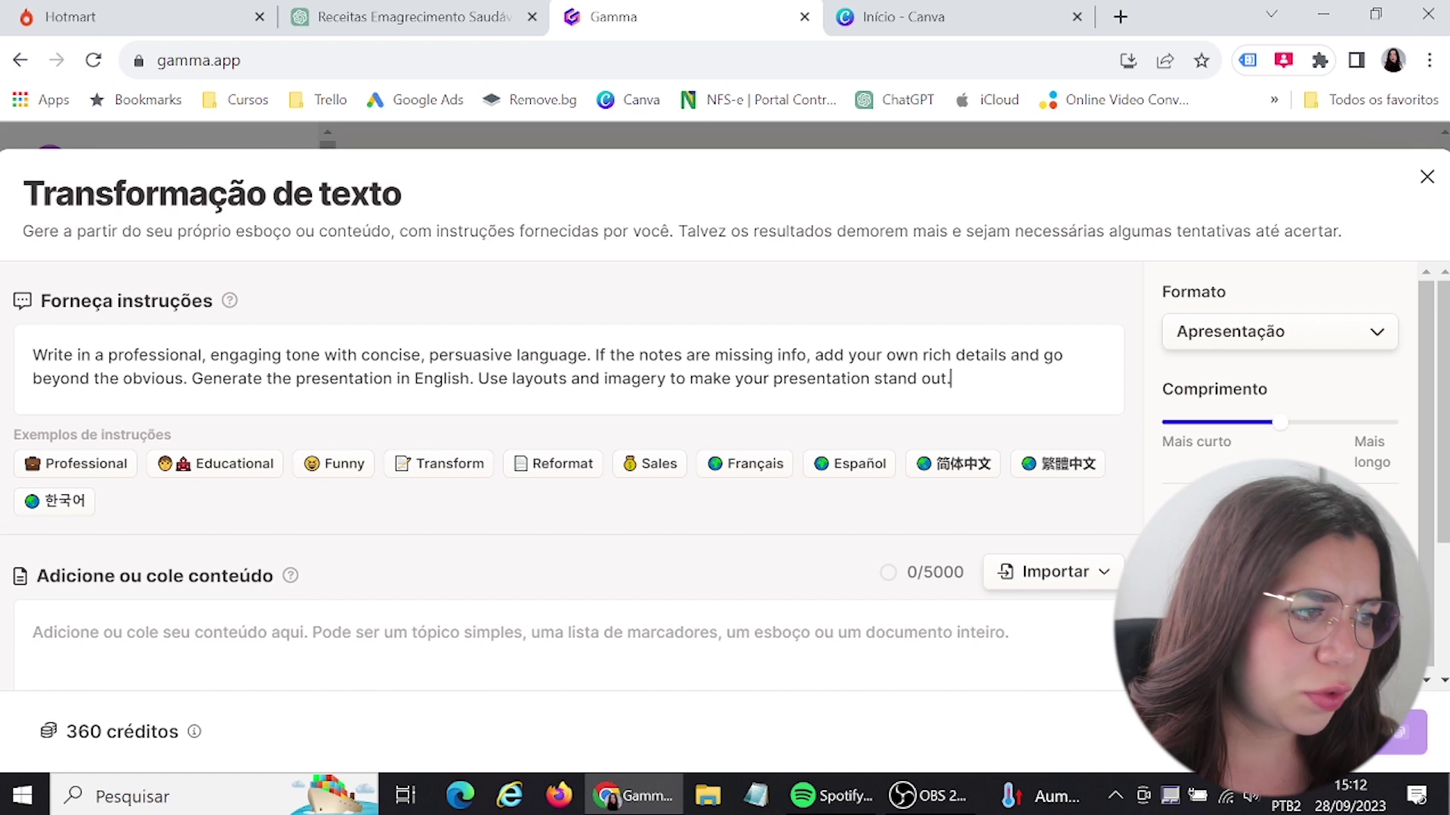
# Replace the default instructions with "Crie um ebook de receitas de emagrecimento saudável em português".
pyautogui.moveTo(951, 379); pyautogui.dragTo(32, 354)
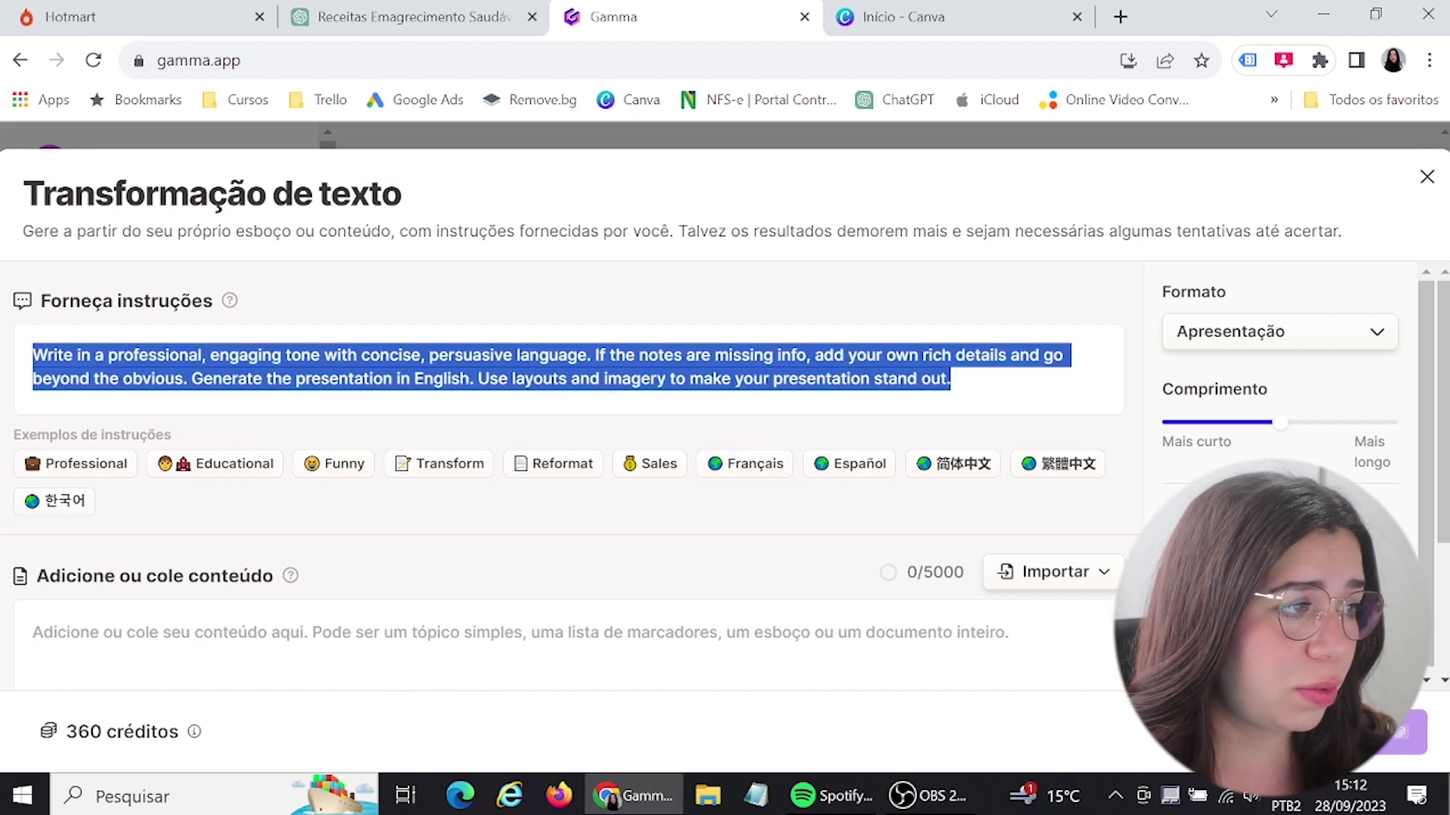
pyautogui.write('Cr')
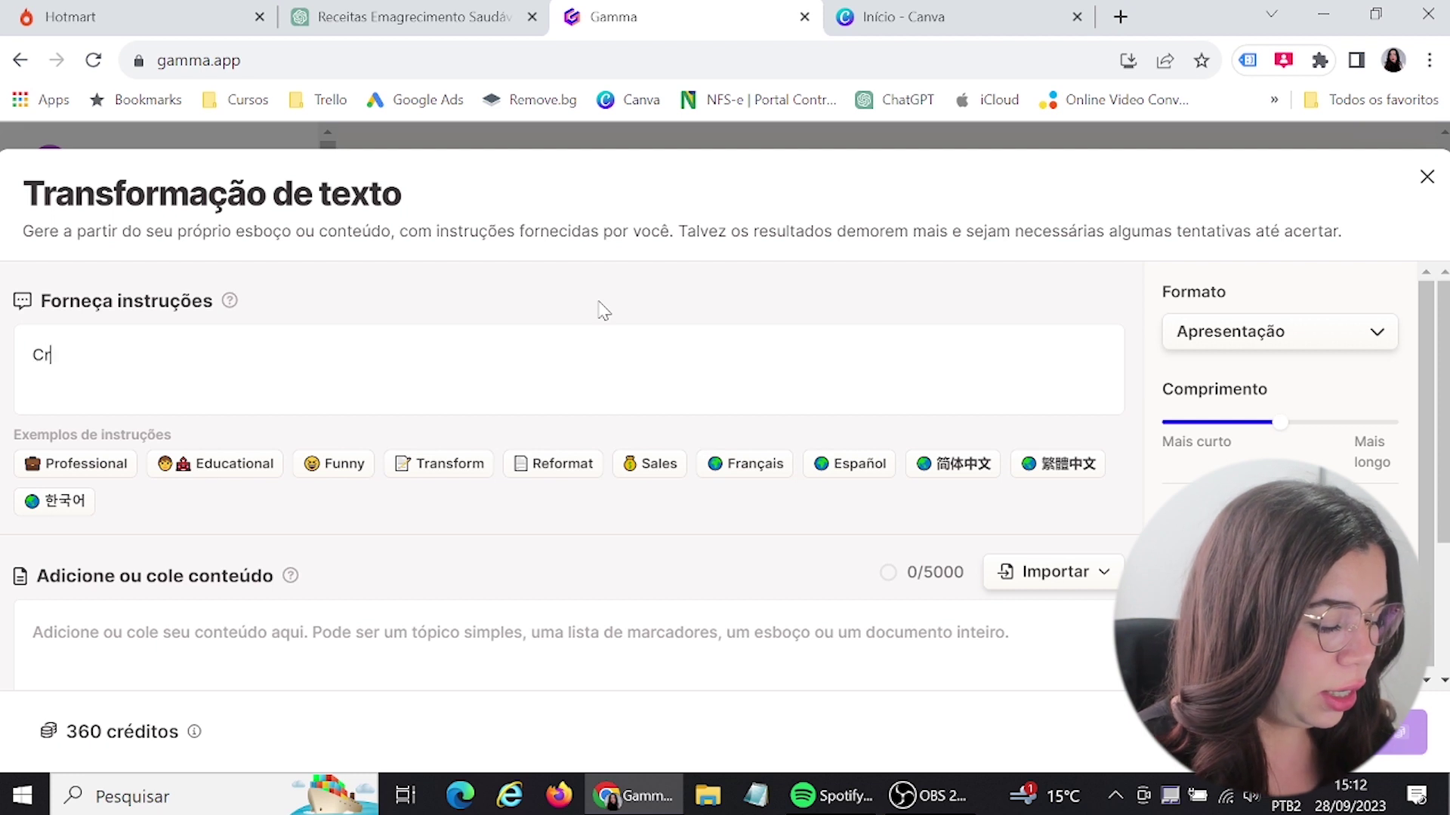
pyautogui.write('ie um ebook de ')
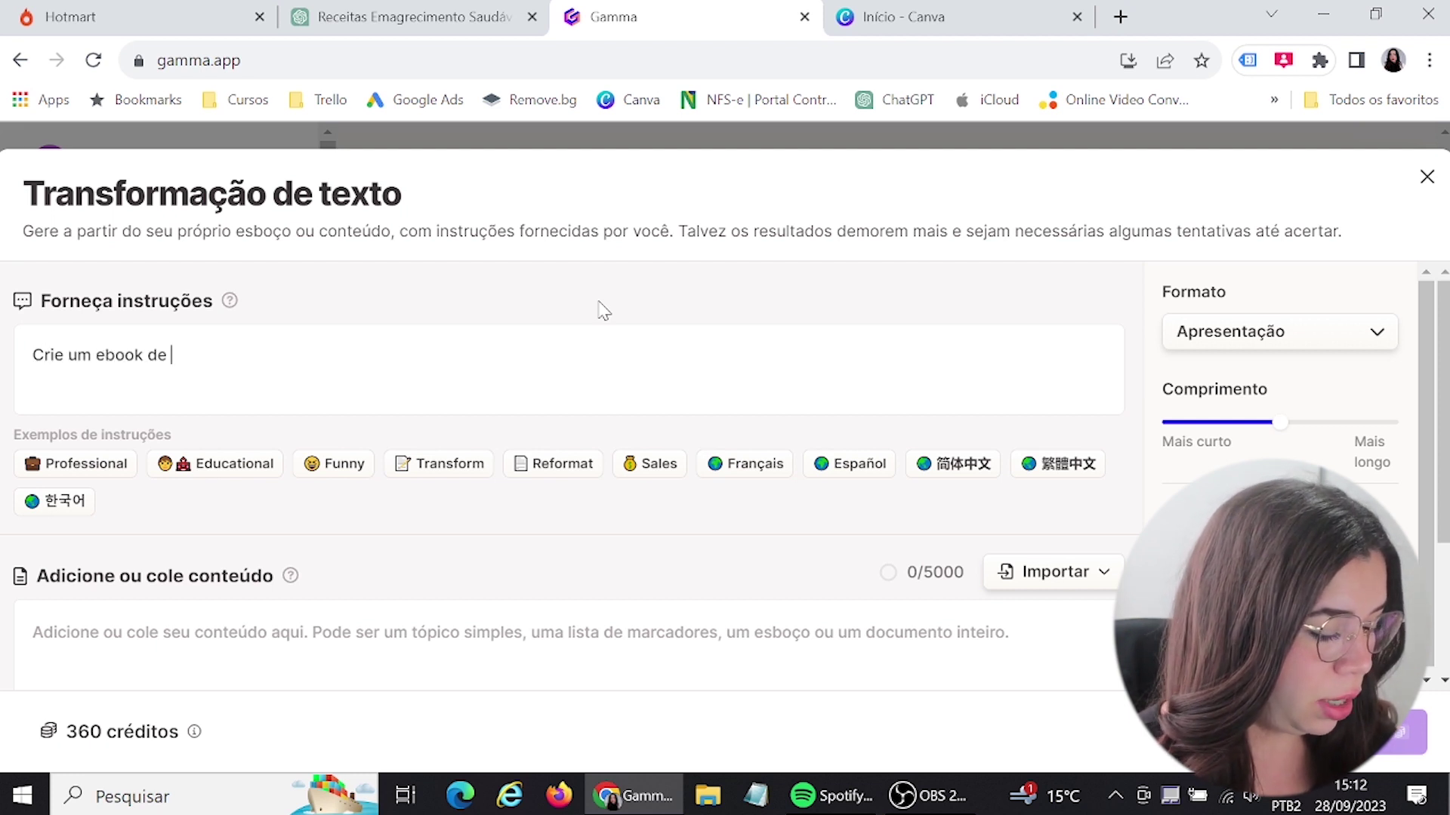
pyautogui.write('receitas de emg')
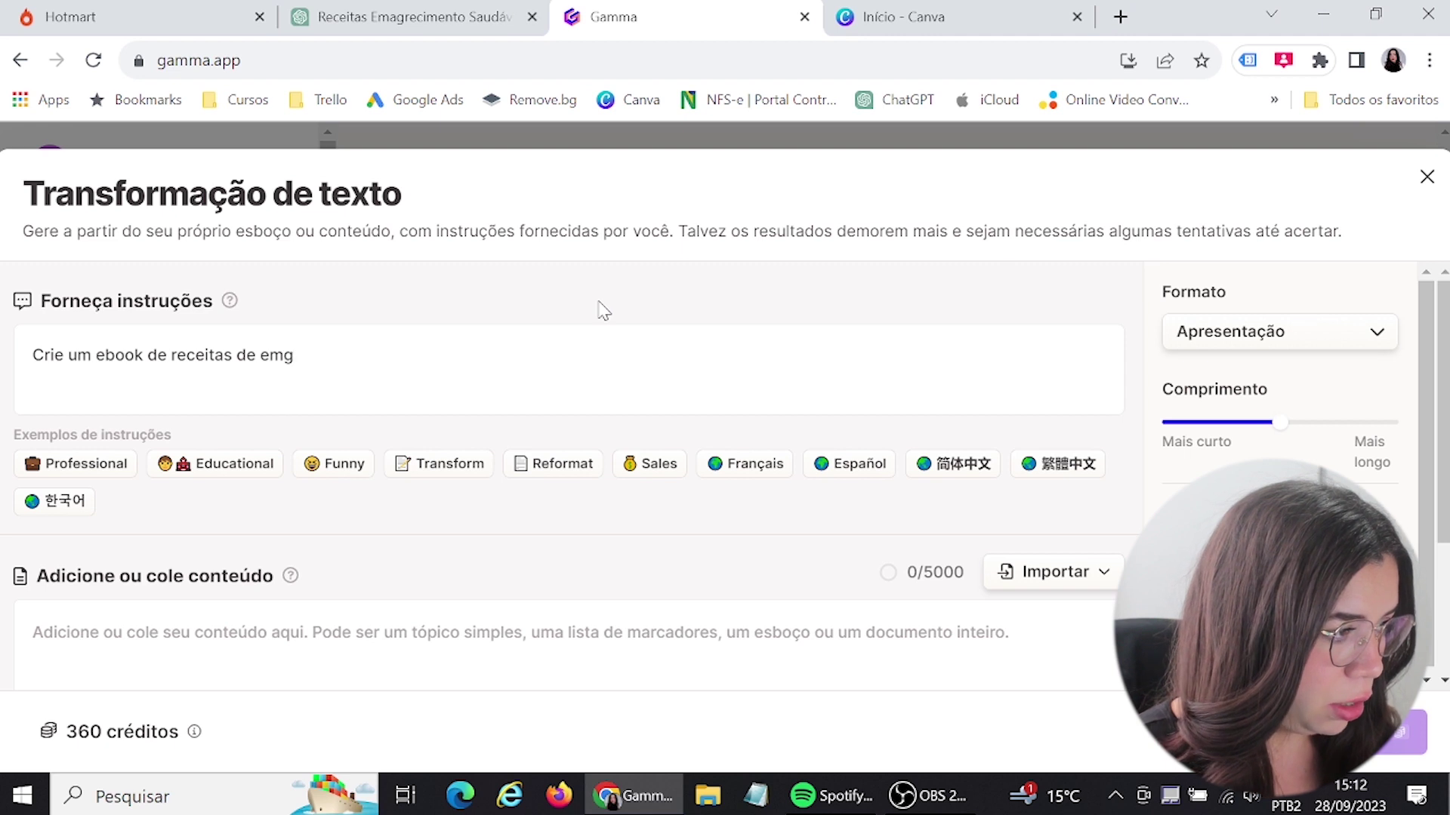
pyautogui.press('BackSpace')
pyautogui.write('a')
pyautogui.write('grecimento s')
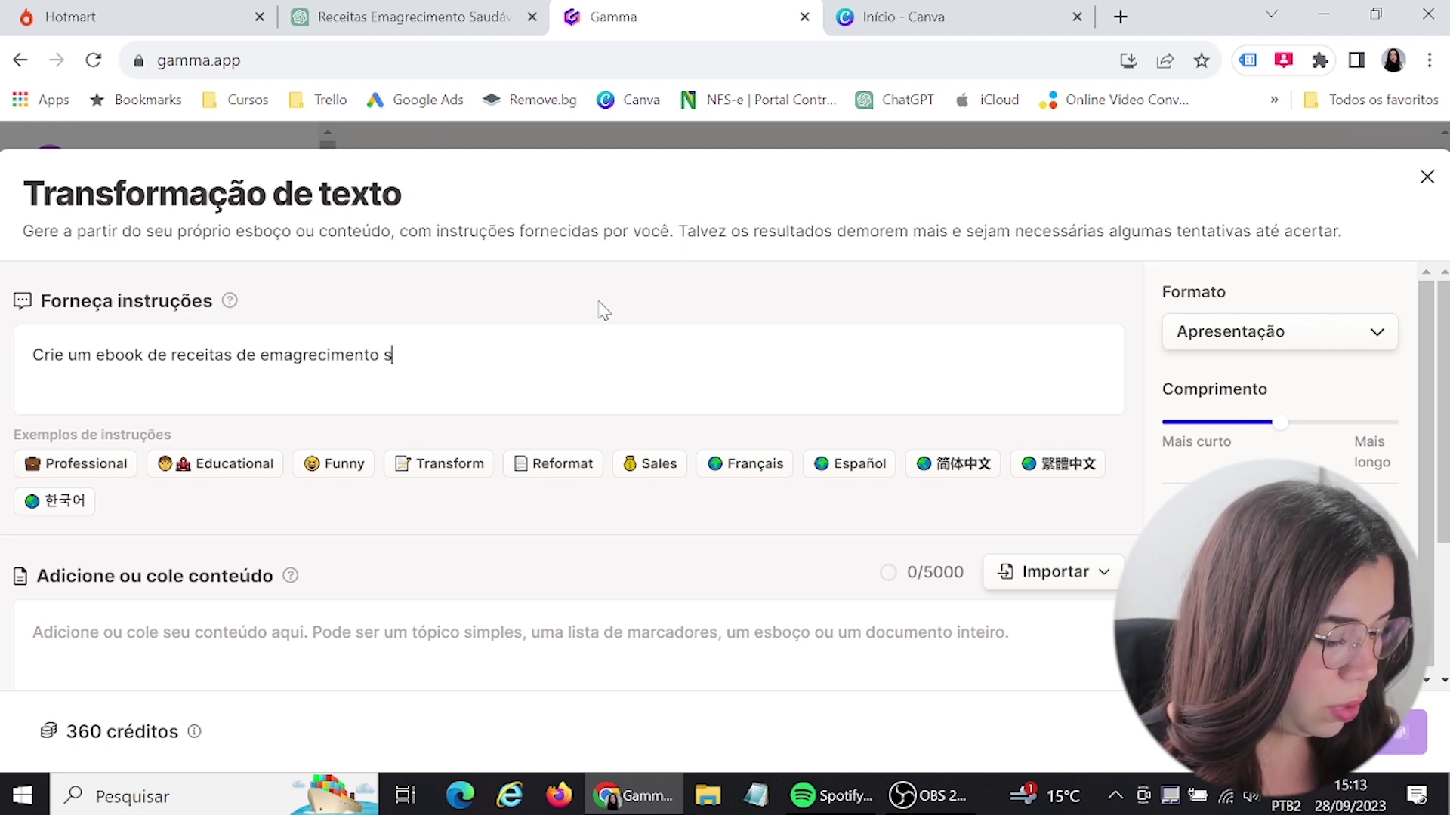
pyautogui.write('audável em portugu')
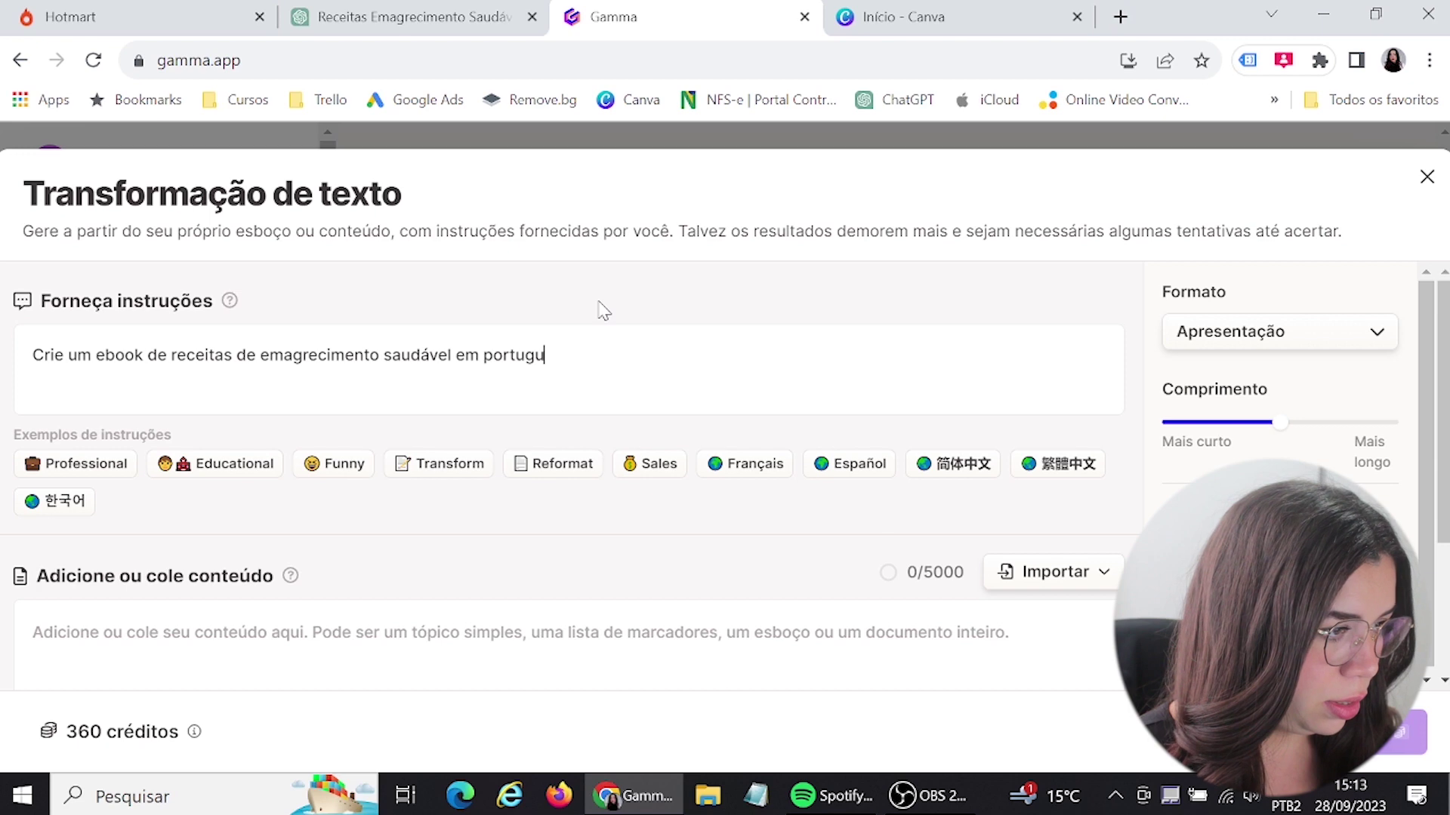
# Copy the detailed recipes from ChatGPT, paste them into Gamma as the content under "Adicione ou cole conteúdo", and review them to the end.
pyautogui.scroll(-3, 415, 302)
pyautogui.hotkey('ctrl', 'shift', 'Tab')
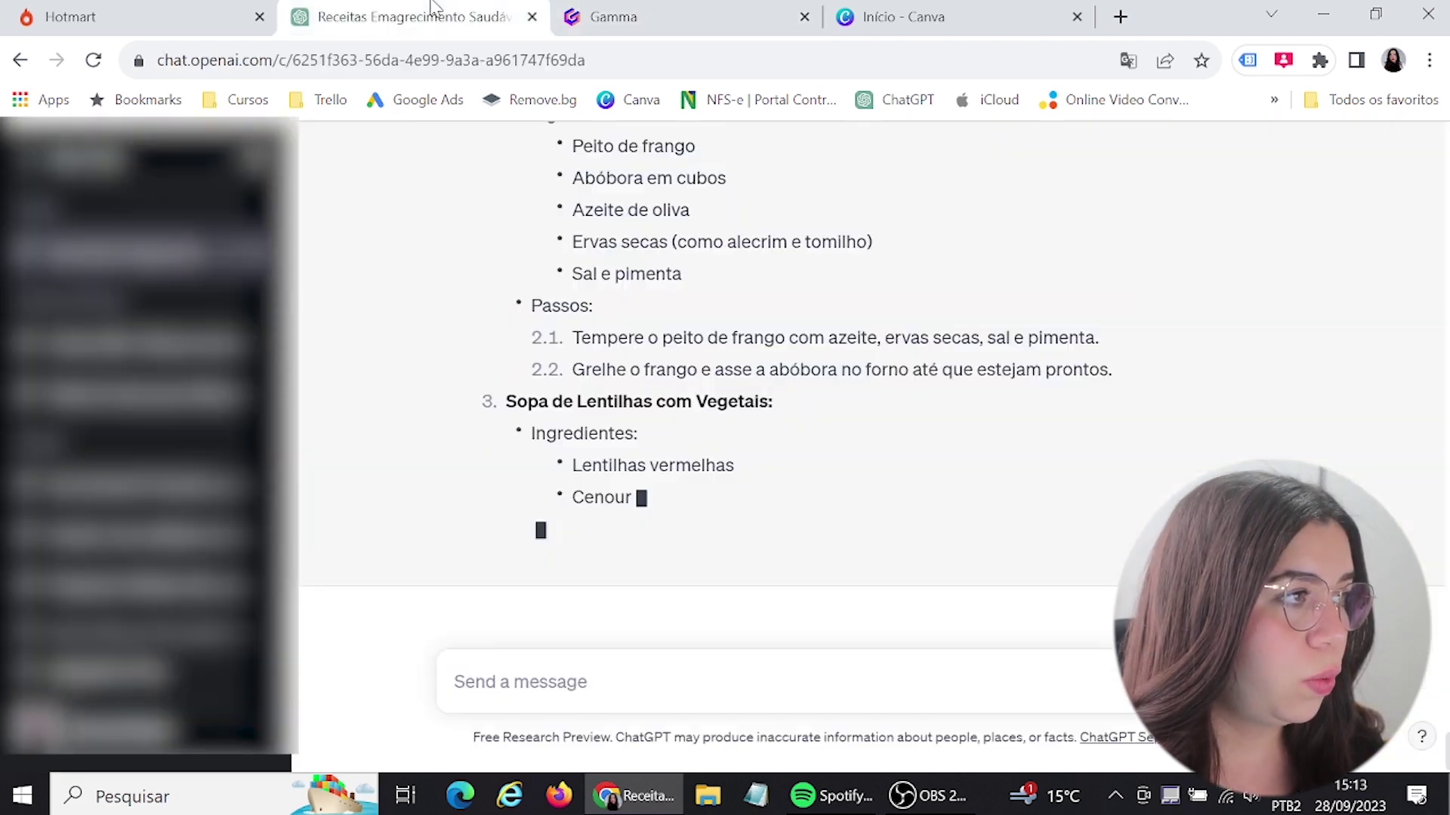
pyautogui.moveTo(835, 516); pyautogui.dragTo(478, 67)
pyautogui.hotkey('ctrl', 'c')
pyautogui.hotkey('ctrl', 'Tab')
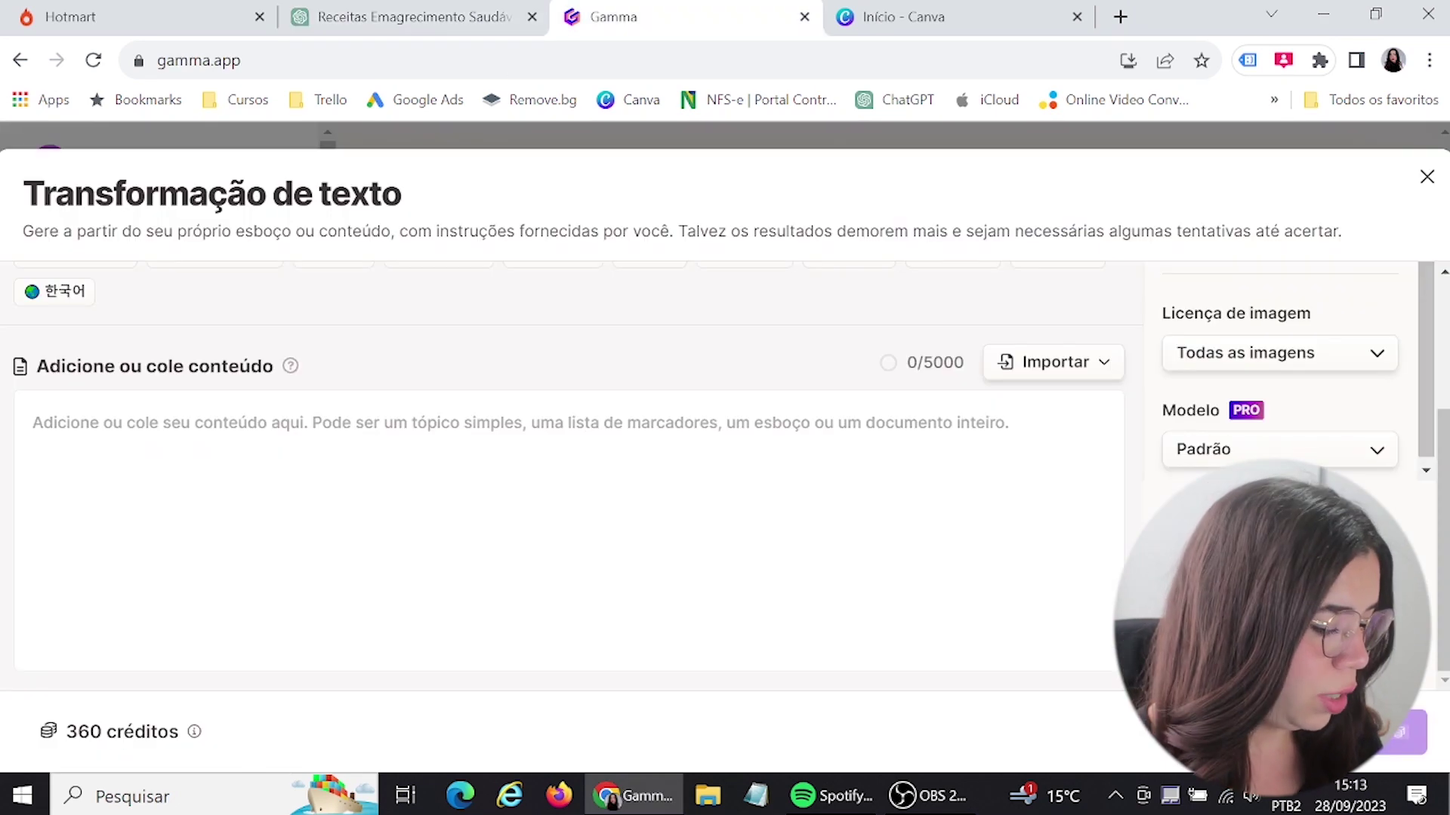
pyautogui.hotkey('ctrl', 'v')
pyautogui.scroll(5, 1112, 496)
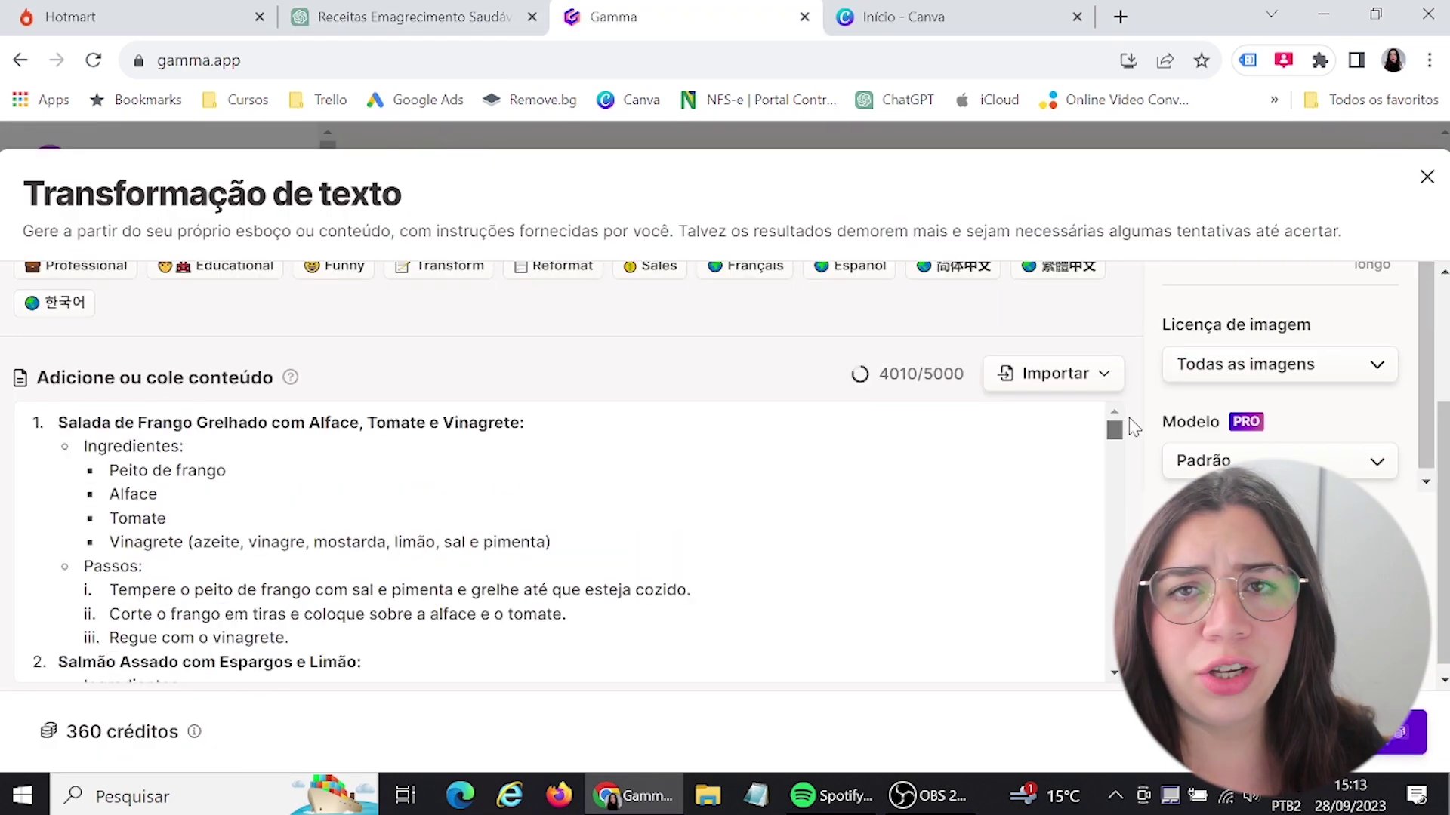
pyautogui.moveTo(1130, 418); pyautogui.dragTo(1118, 546)
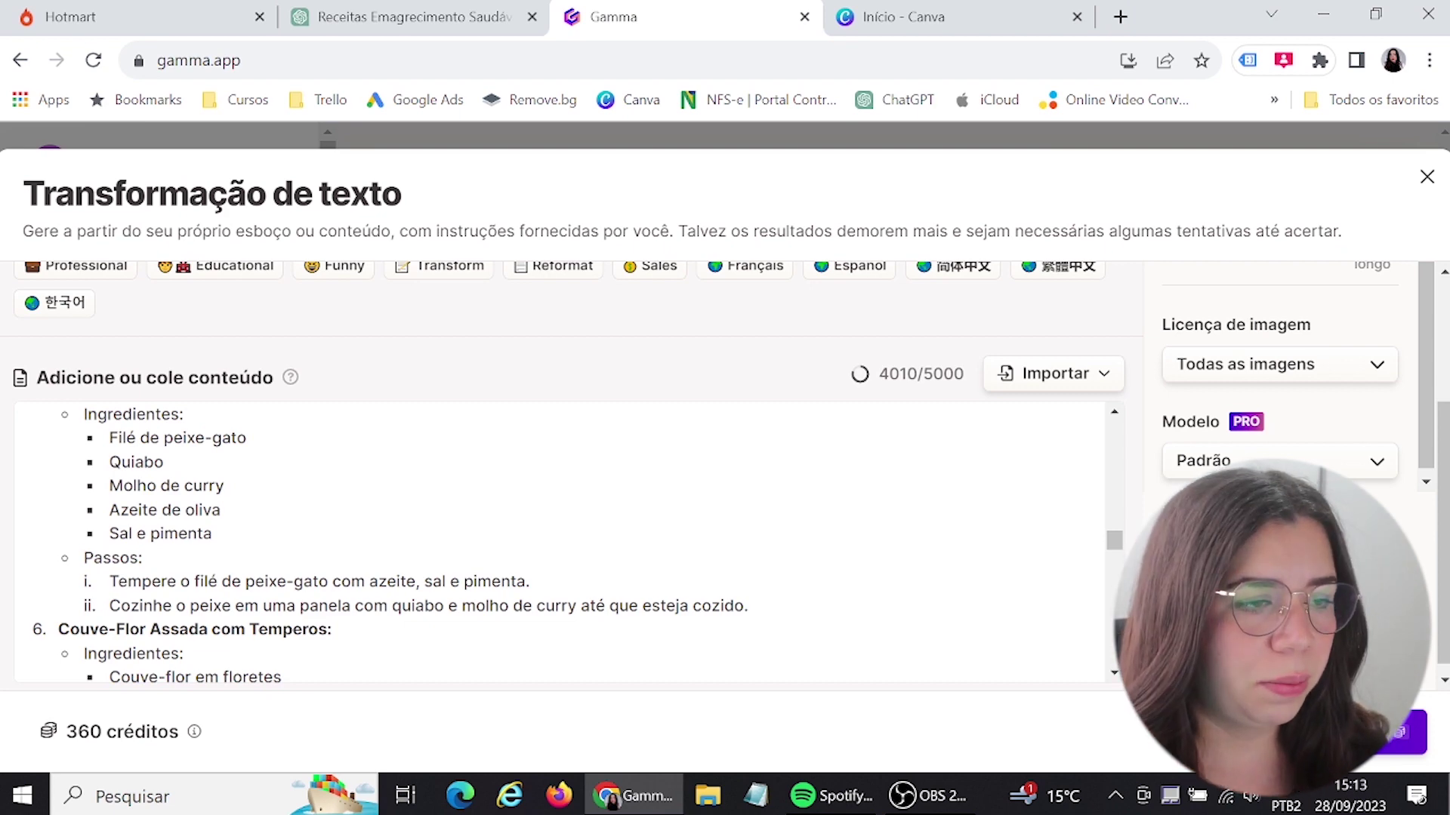
pyautogui.scroll(-10, 559, 543)
pyautogui.scroll(-10, 559, 544)
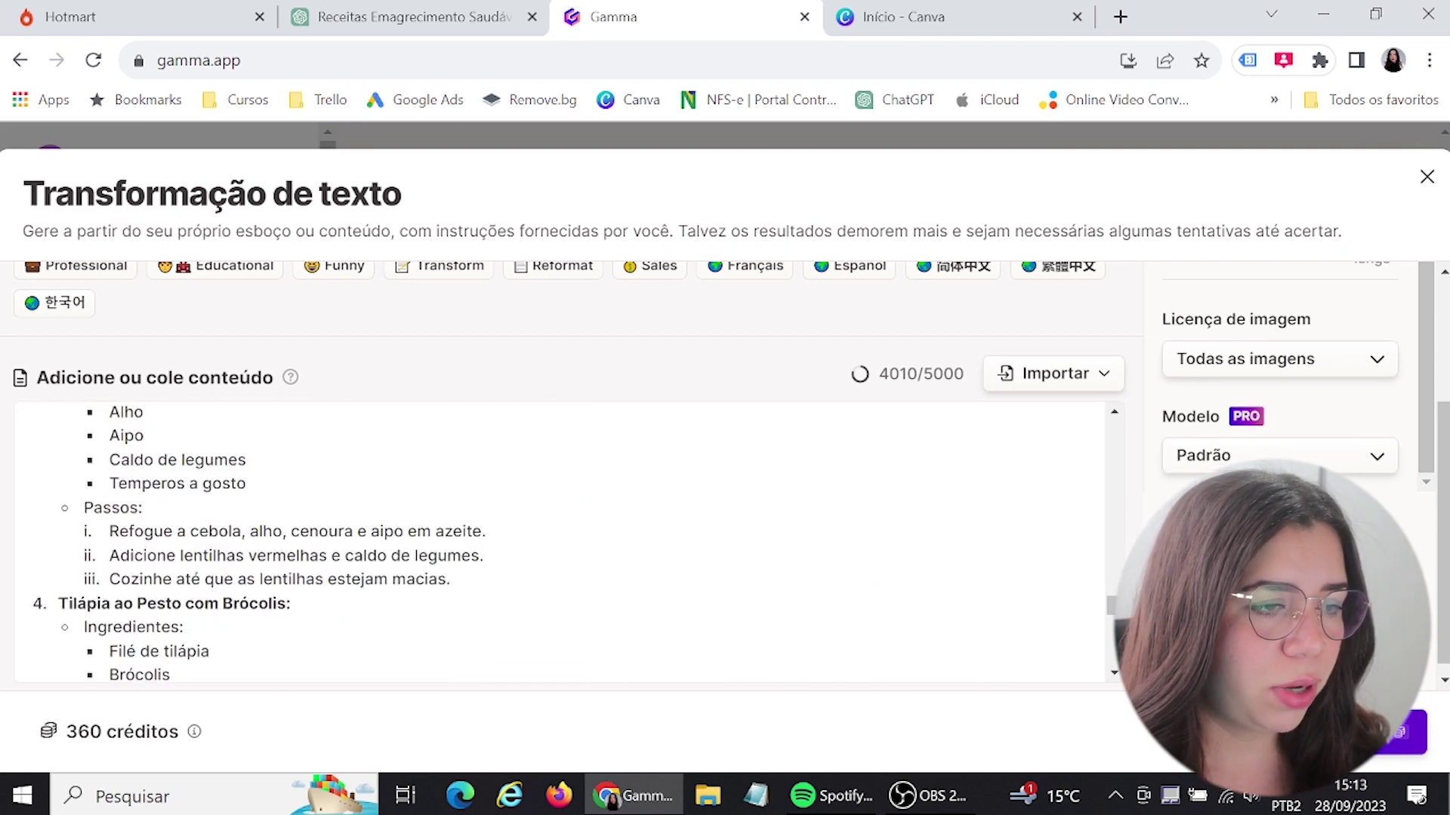
pyautogui.scroll(-15, 558, 544)
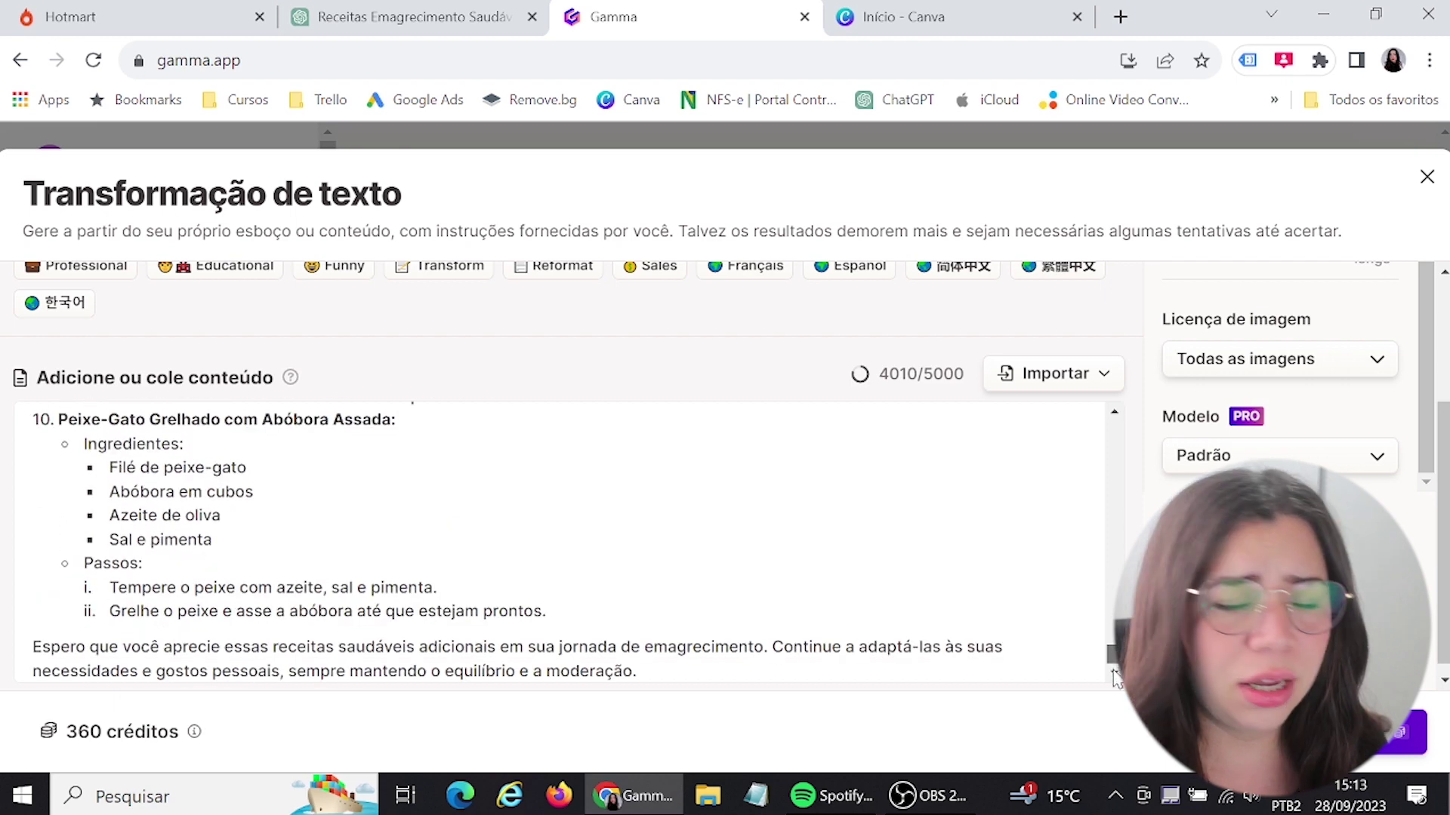
pyautogui.scroll(-1, 559, 544)
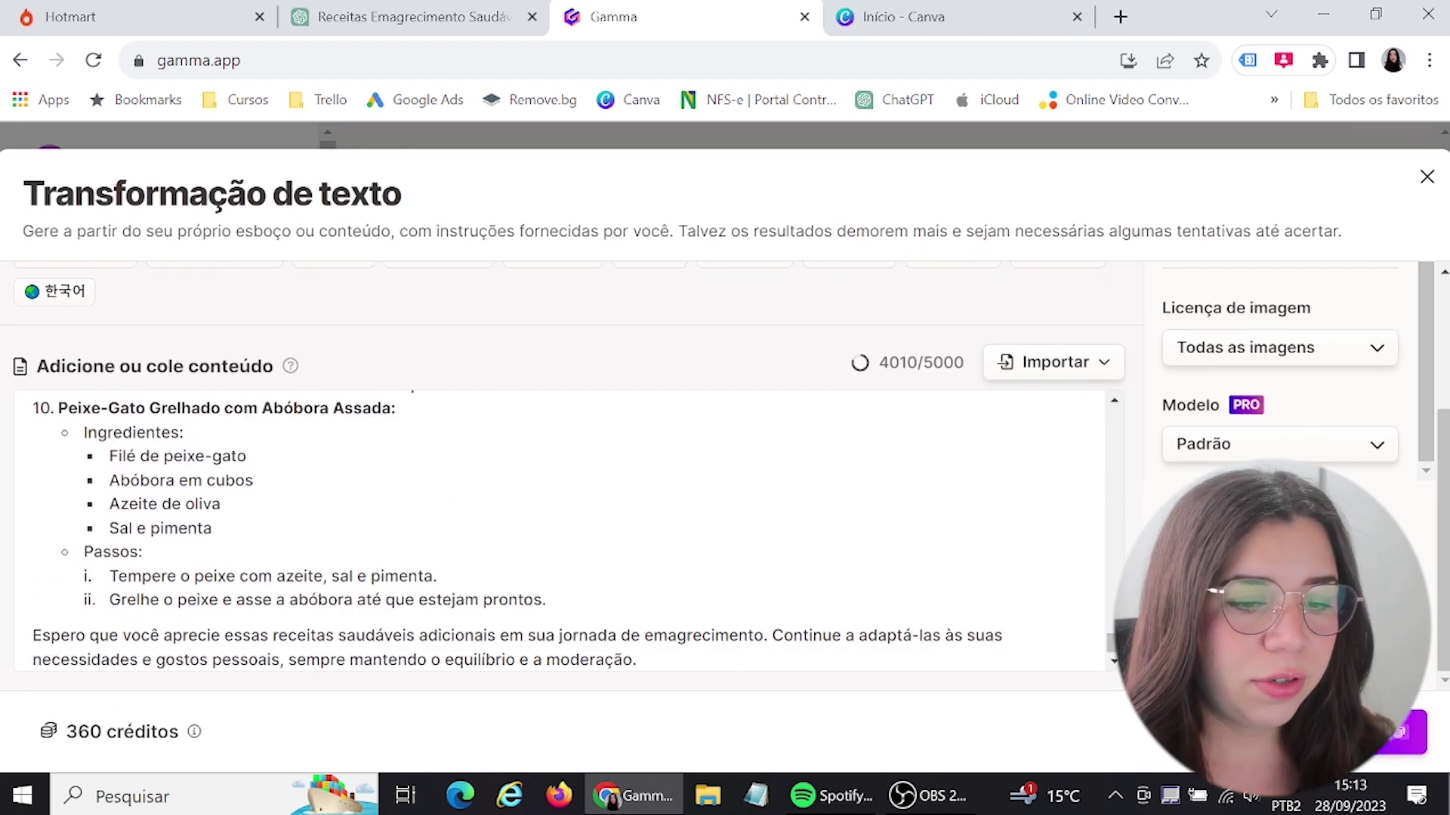
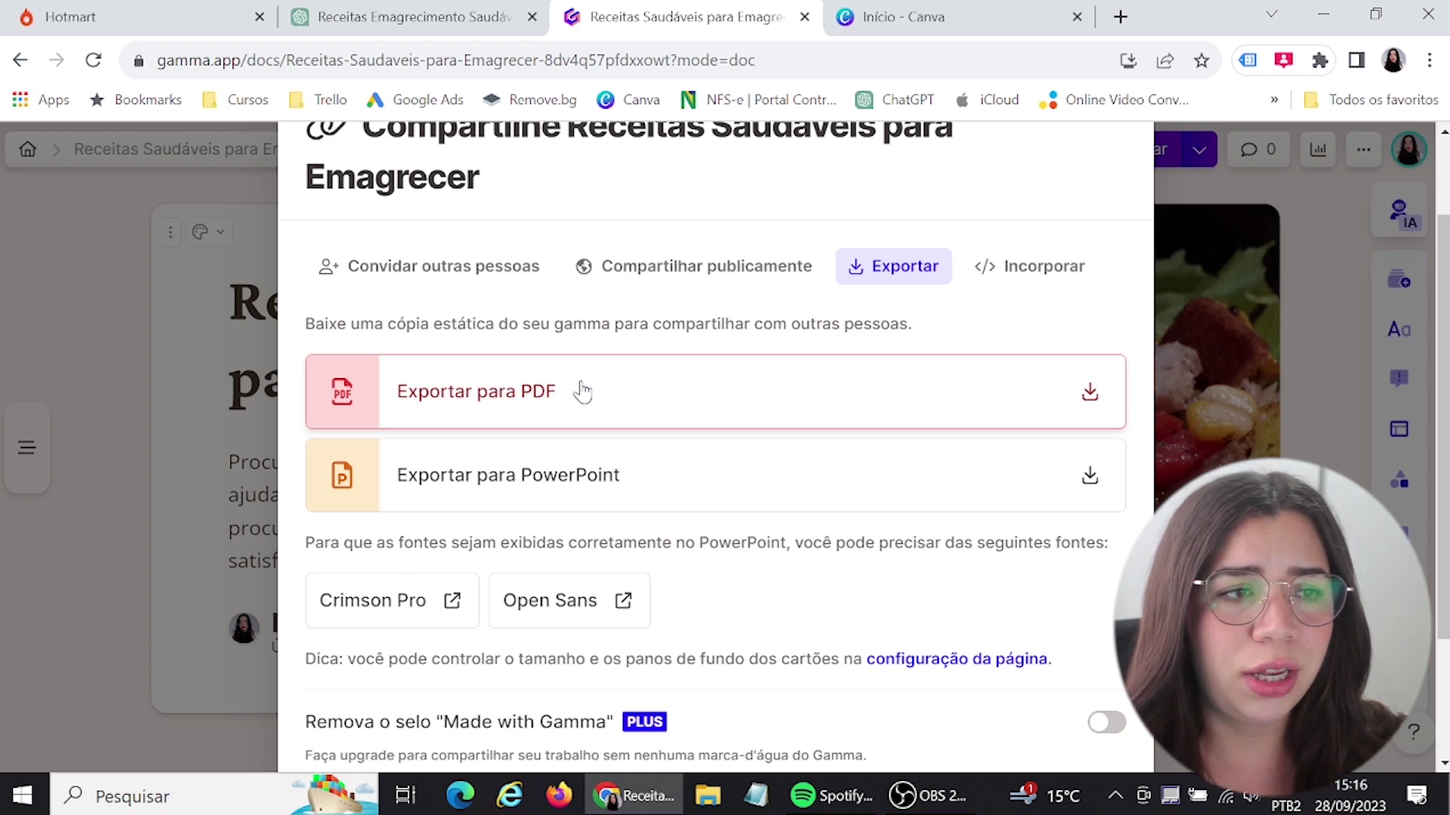
# Export the "Receitas Saudáveis para Emagrecer" document to PDF and check the browser's downloads for the file.
pyautogui.click(484, 408)
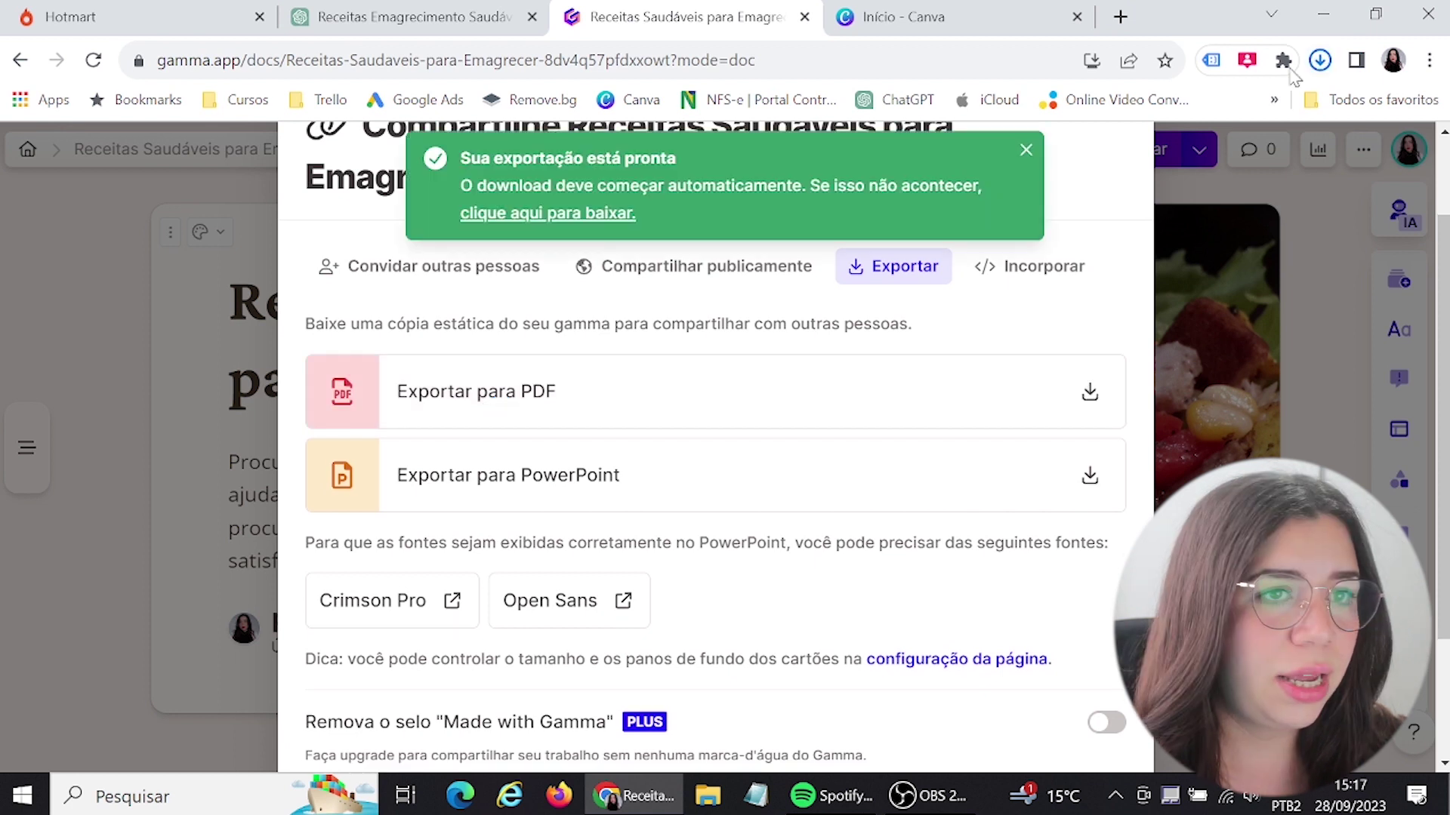
pyautogui.click(1315, 65)
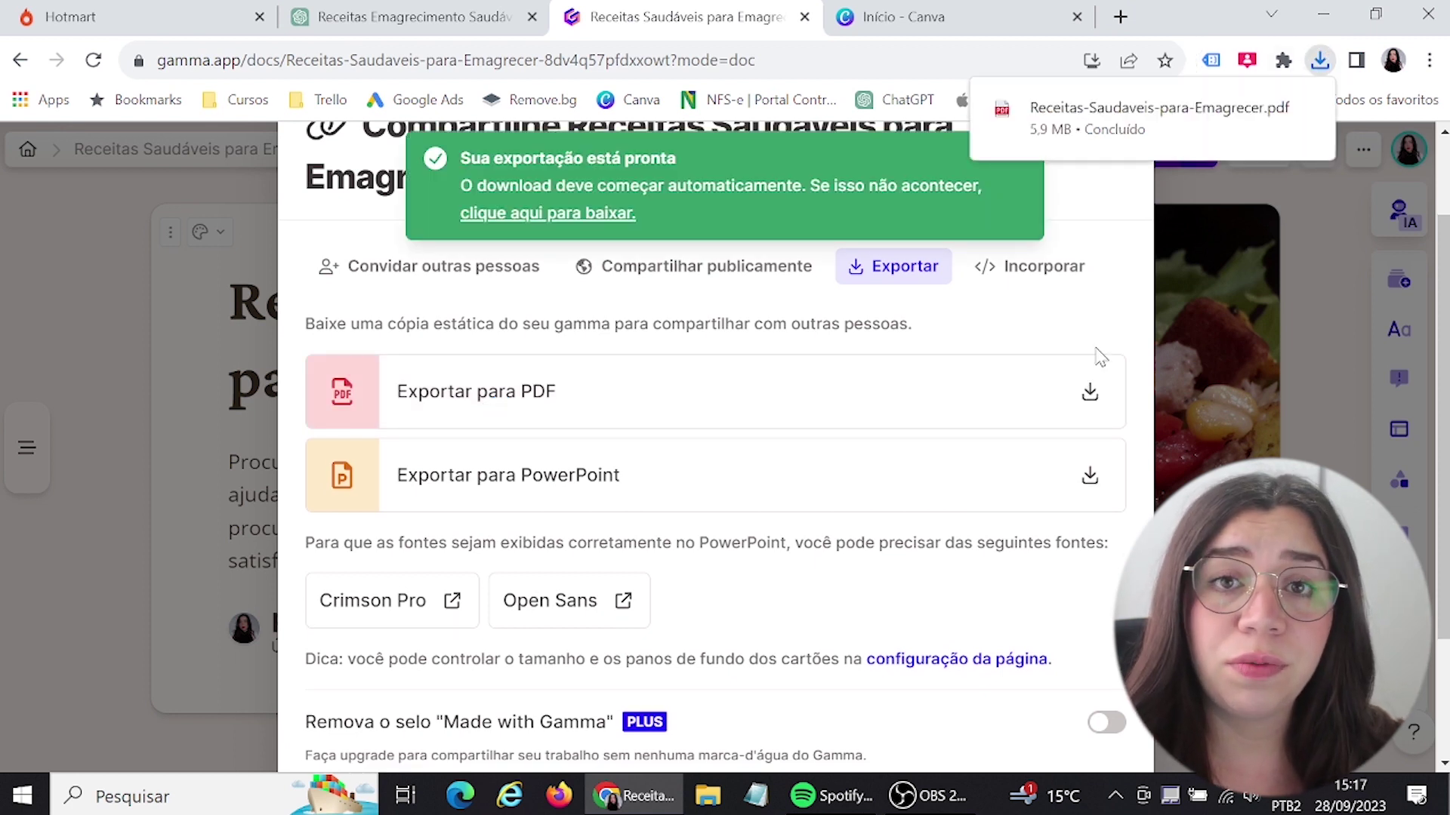
# Switch to Canva and search its templates for "ebook".
pyautogui.click(948, 13)
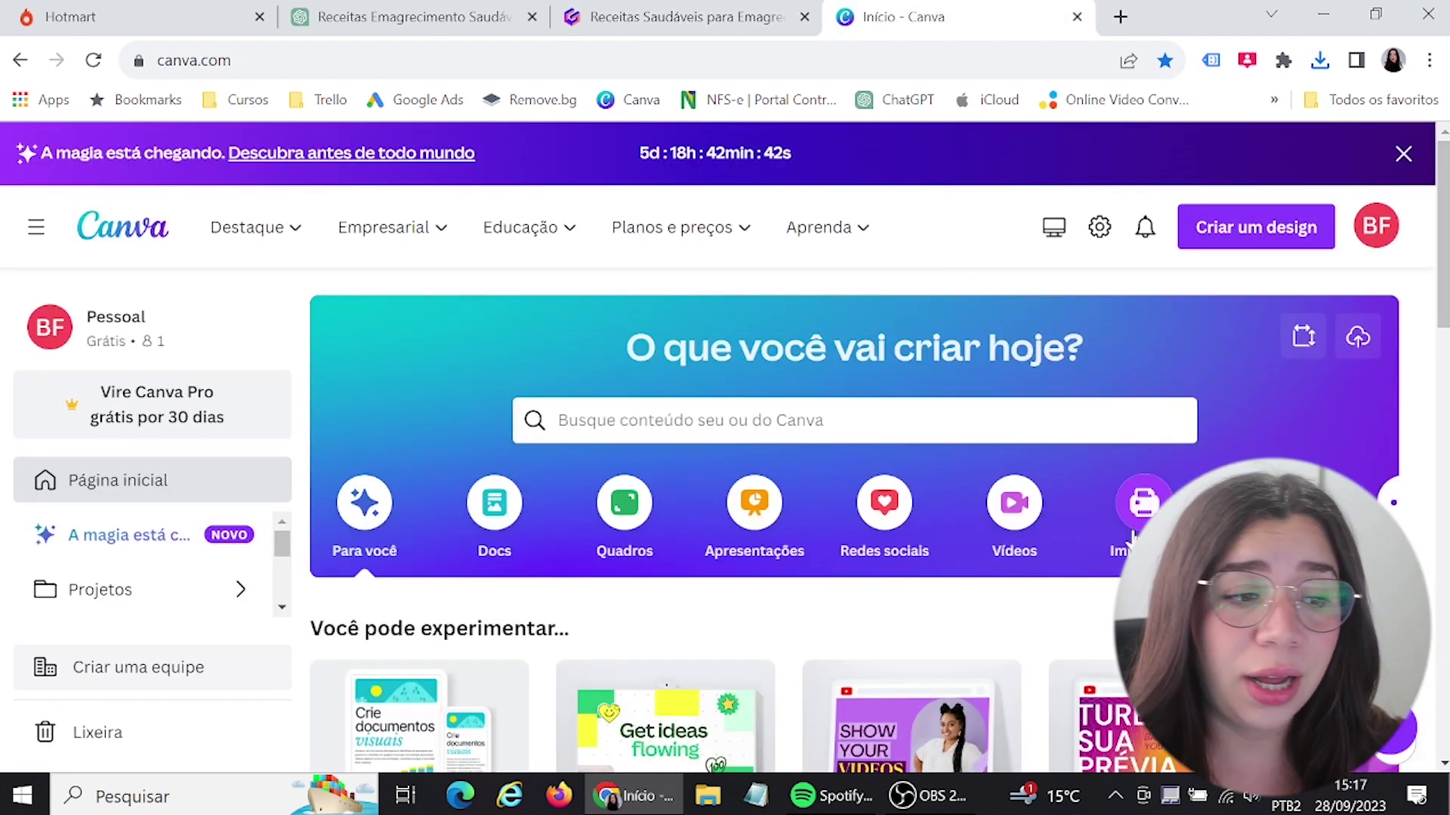
pyautogui.scroll(-5, 1131, 537)
pyautogui.scroll(4, 1005, 526)
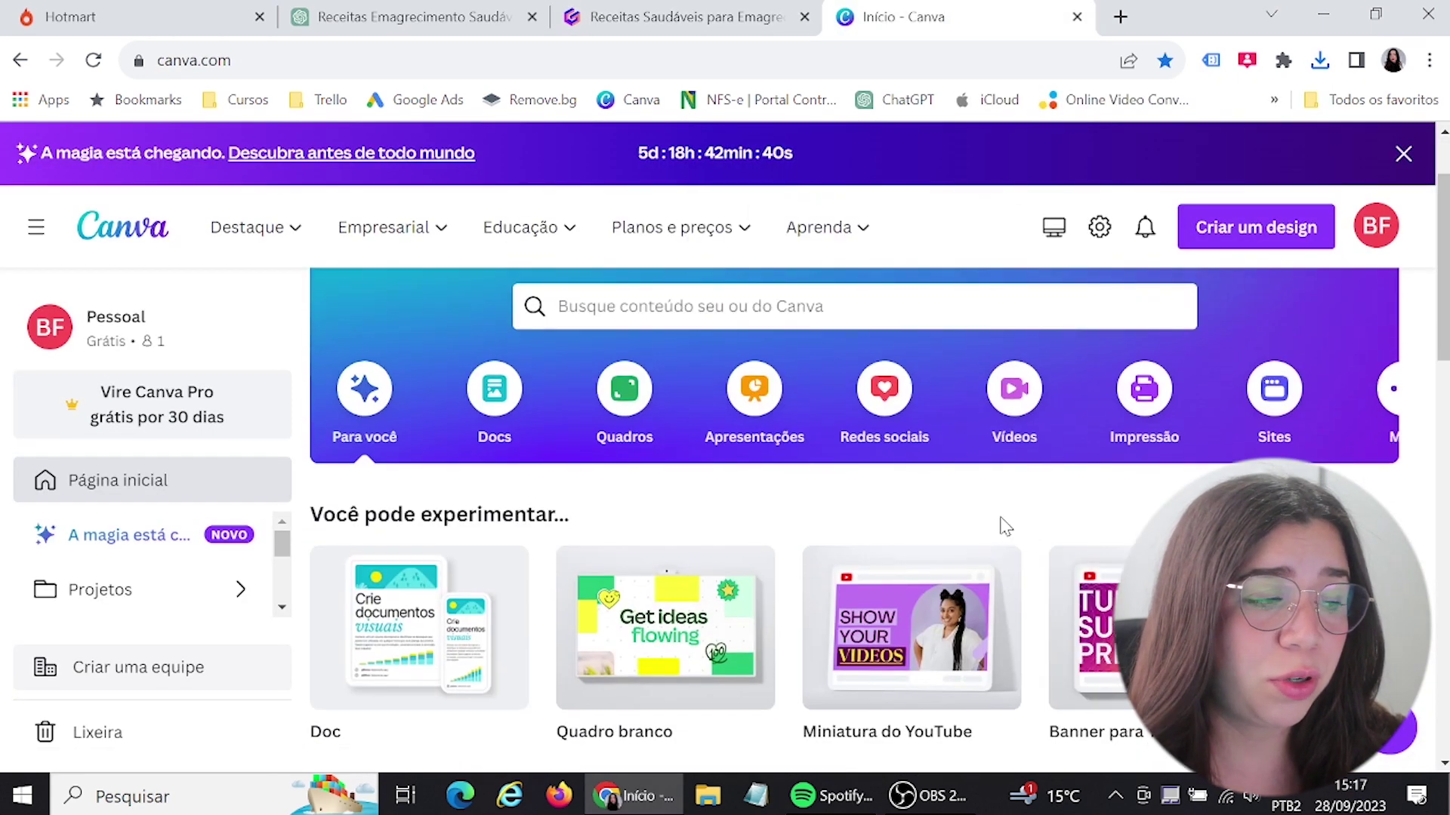
pyautogui.scroll(2, 1005, 526)
pyautogui.click(755, 420)
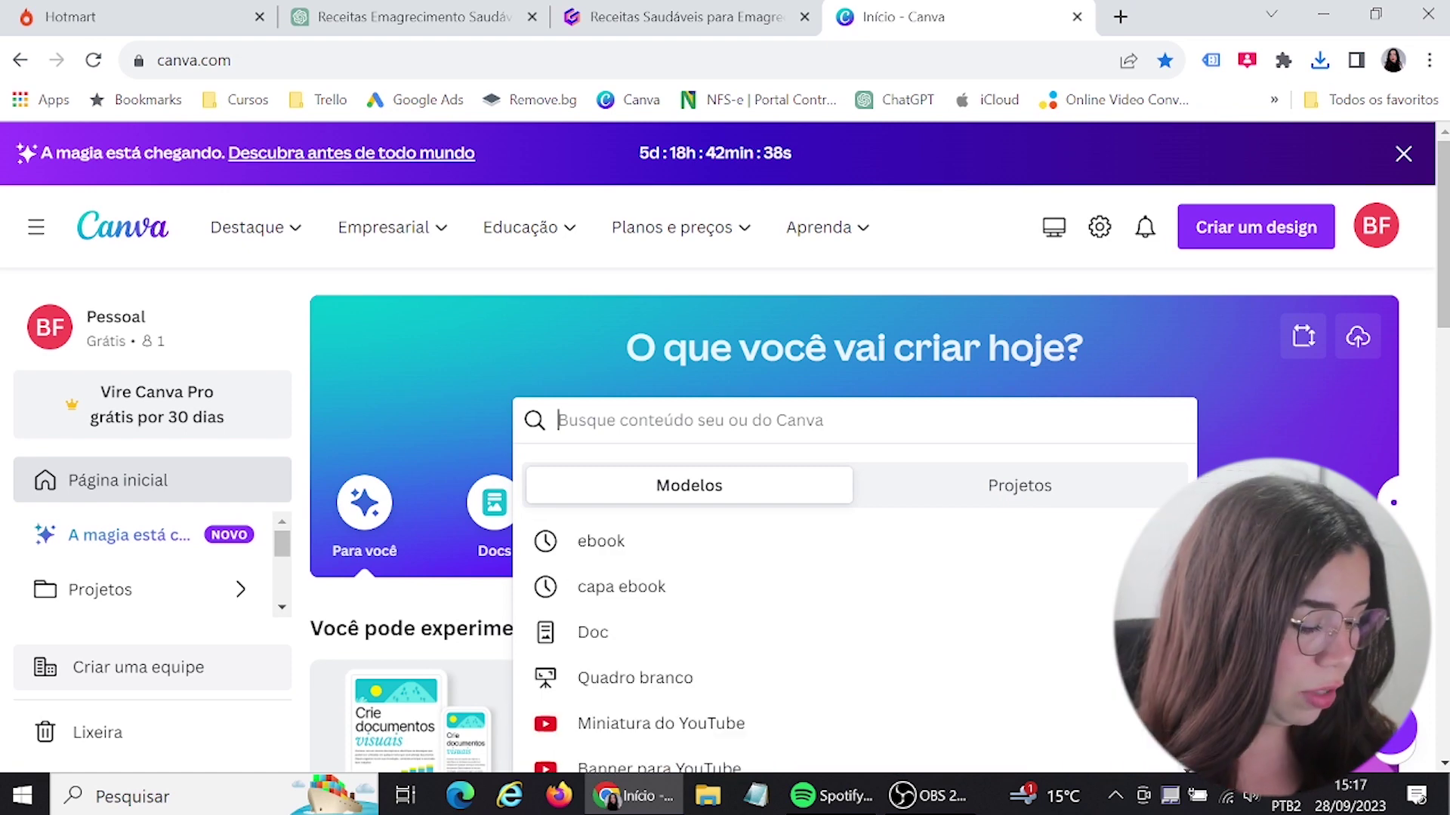
pyautogui.write('ebook')
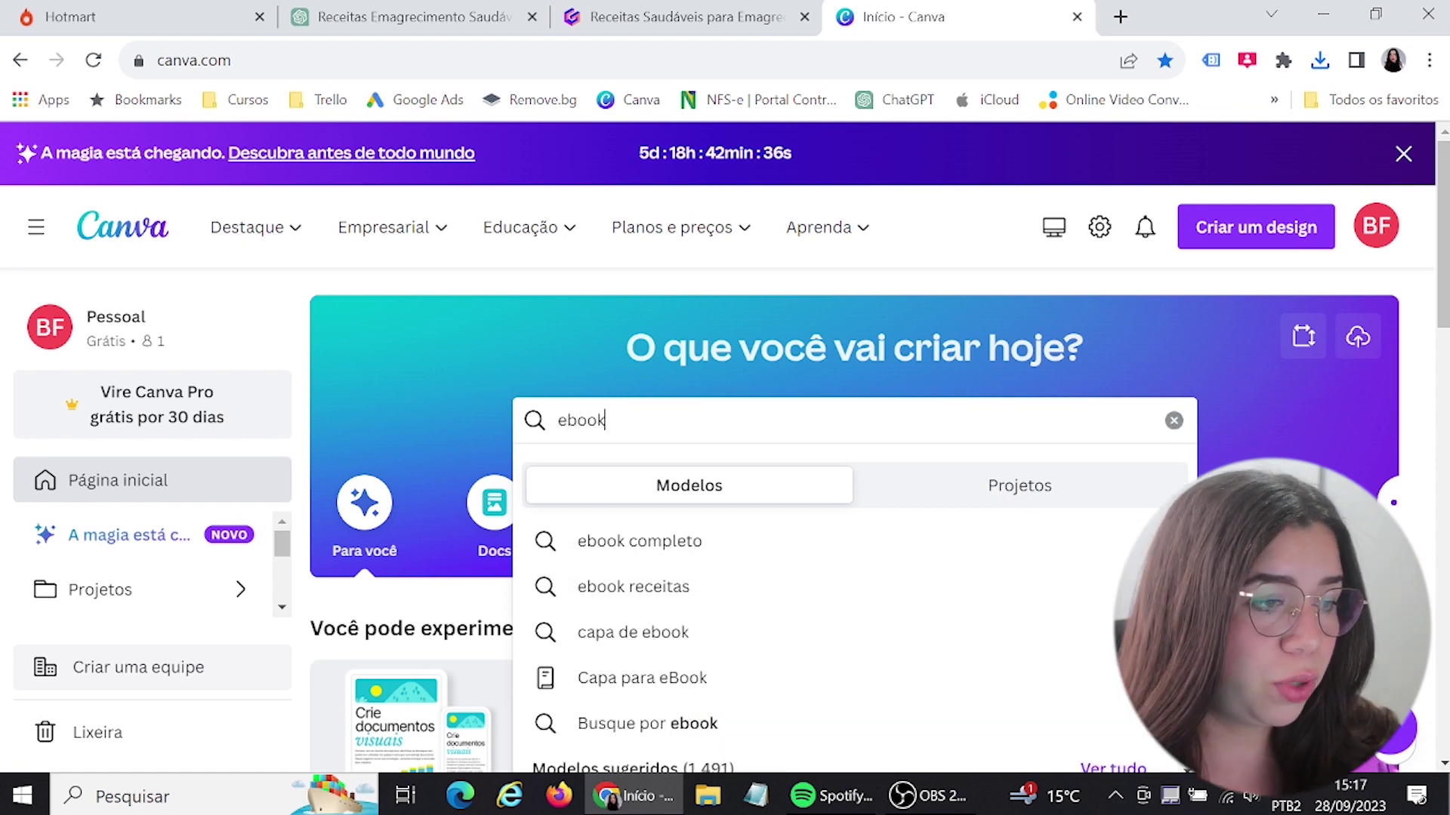
pyautogui.scroll(-3, 831, 529)
pyautogui.moveTo(664, 227)
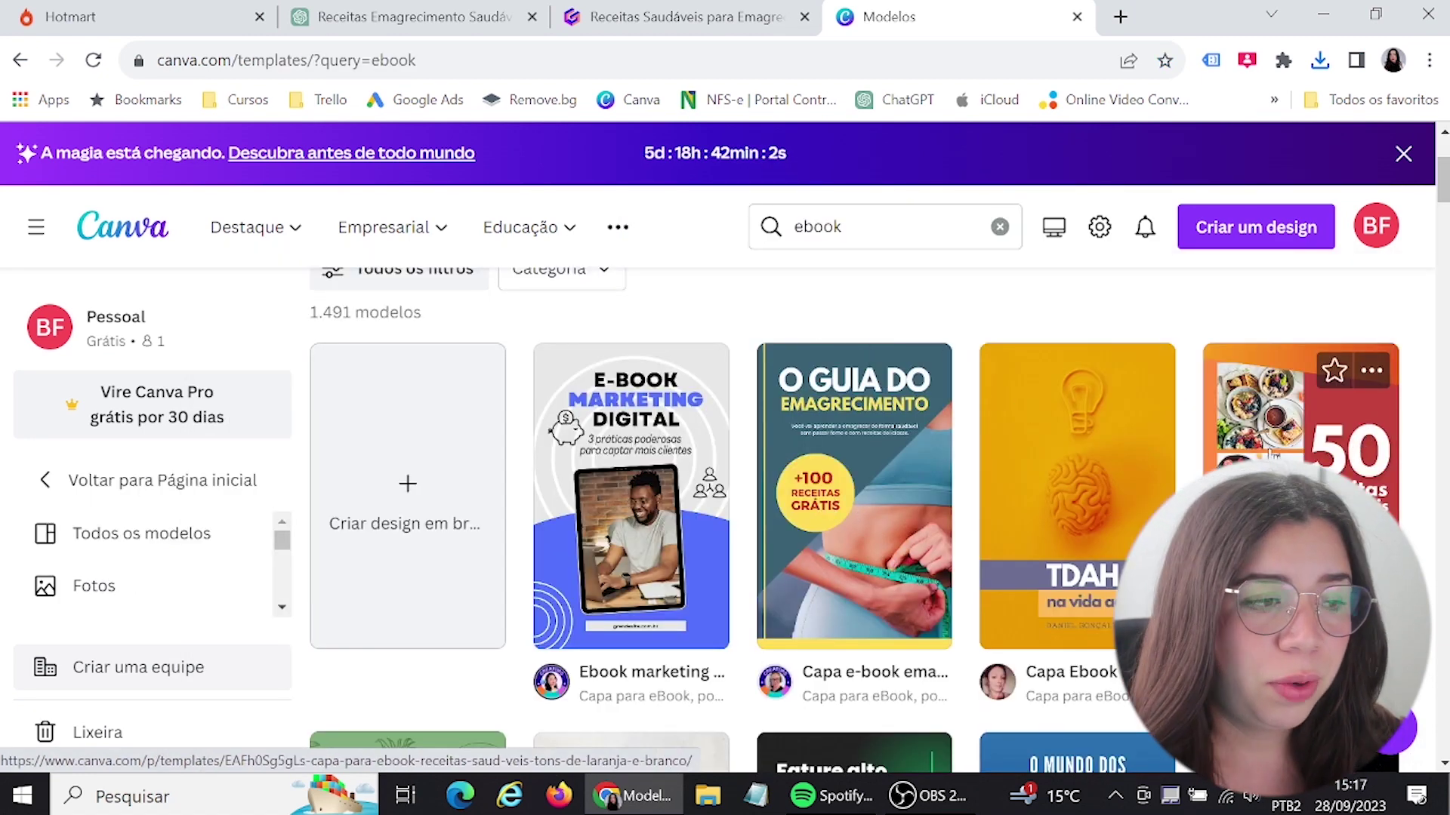
# Open the "50 receitas saudáveis" cover template, and from its similar designs open the "50 receitas de marmitas saudáveis" cover.
pyautogui.click(1270, 452)
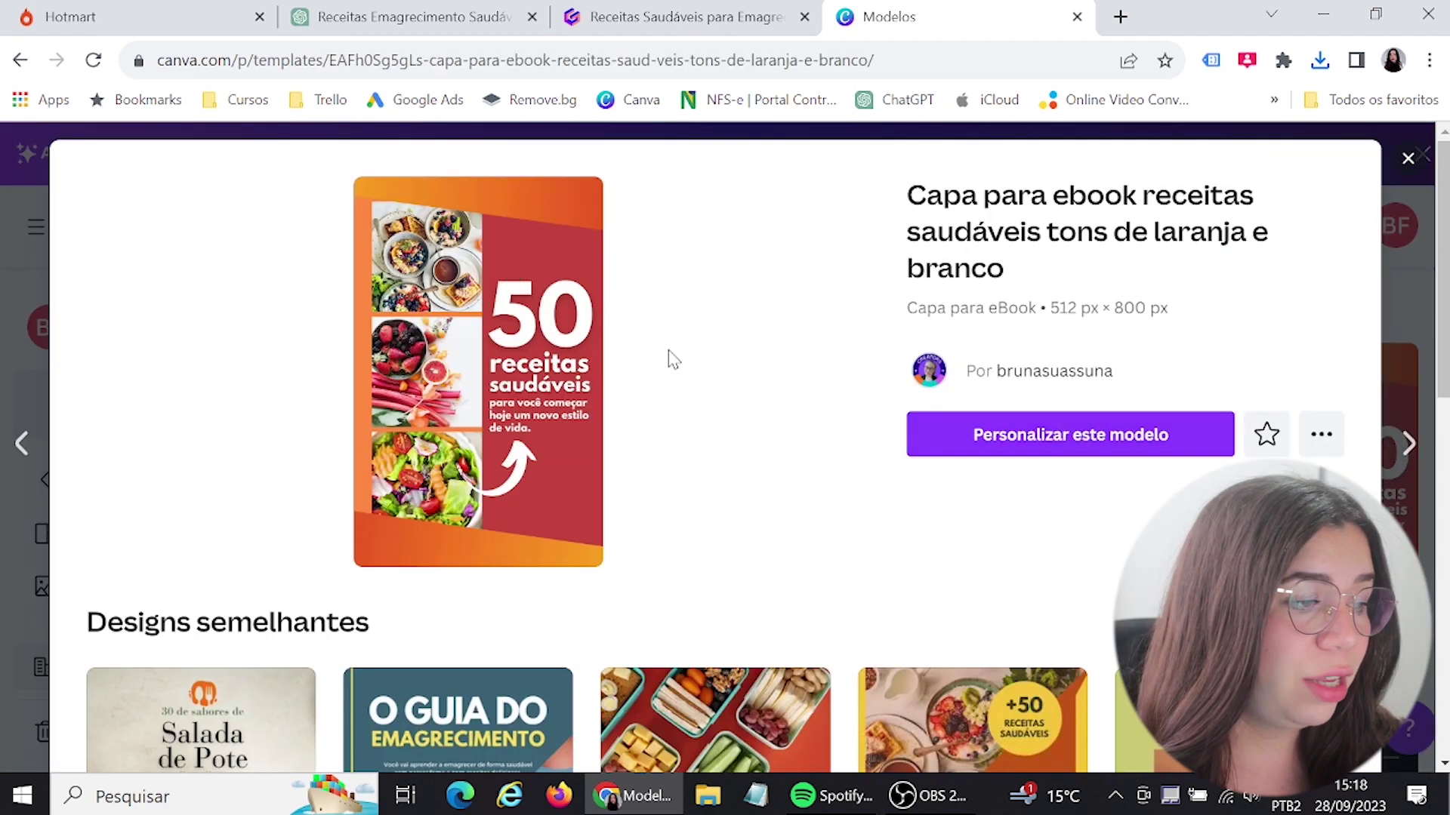
pyautogui.scroll(-1, 819, 389)
pyautogui.scroll(-5, 819, 389)
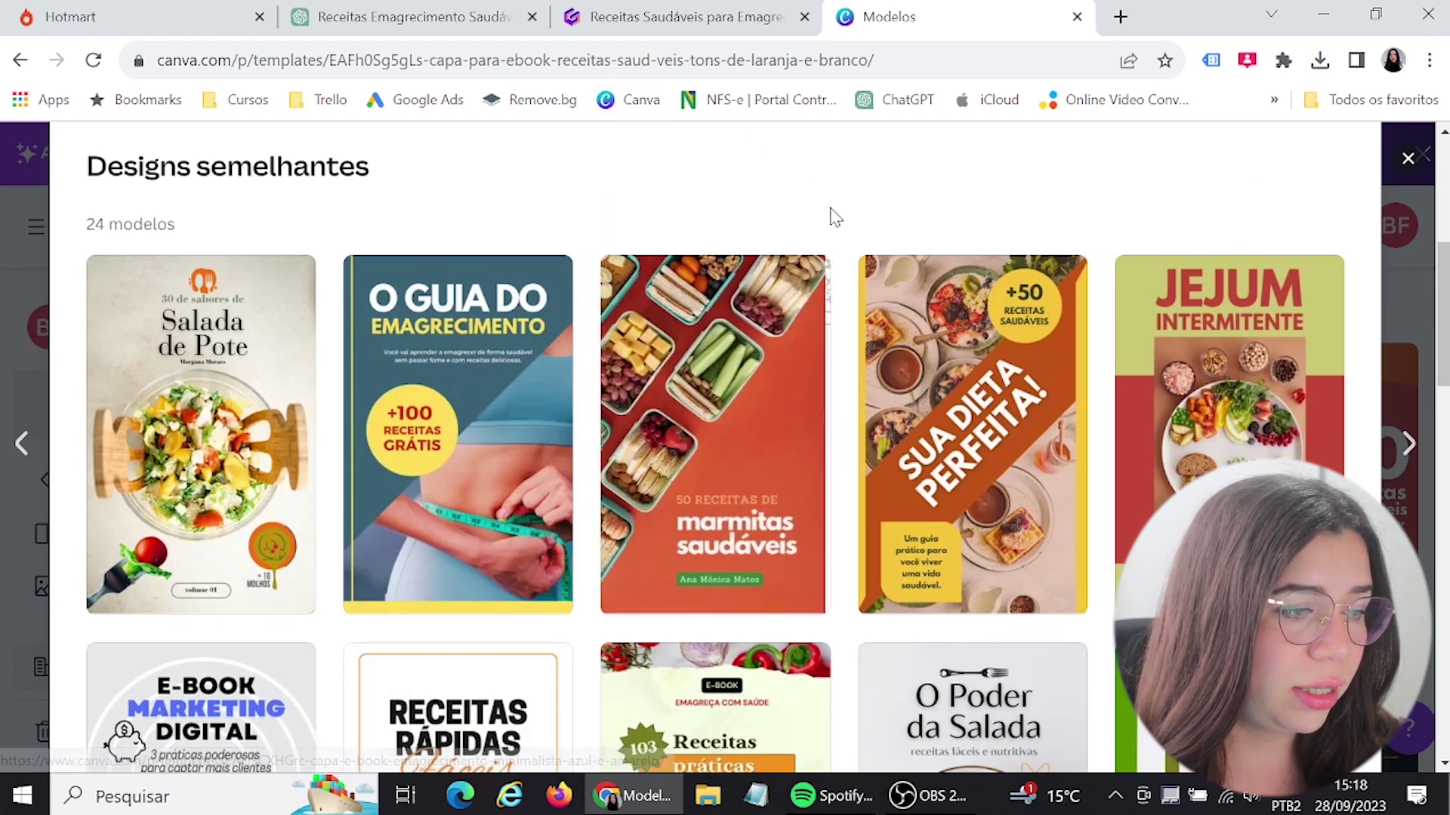
pyautogui.click(742, 478)
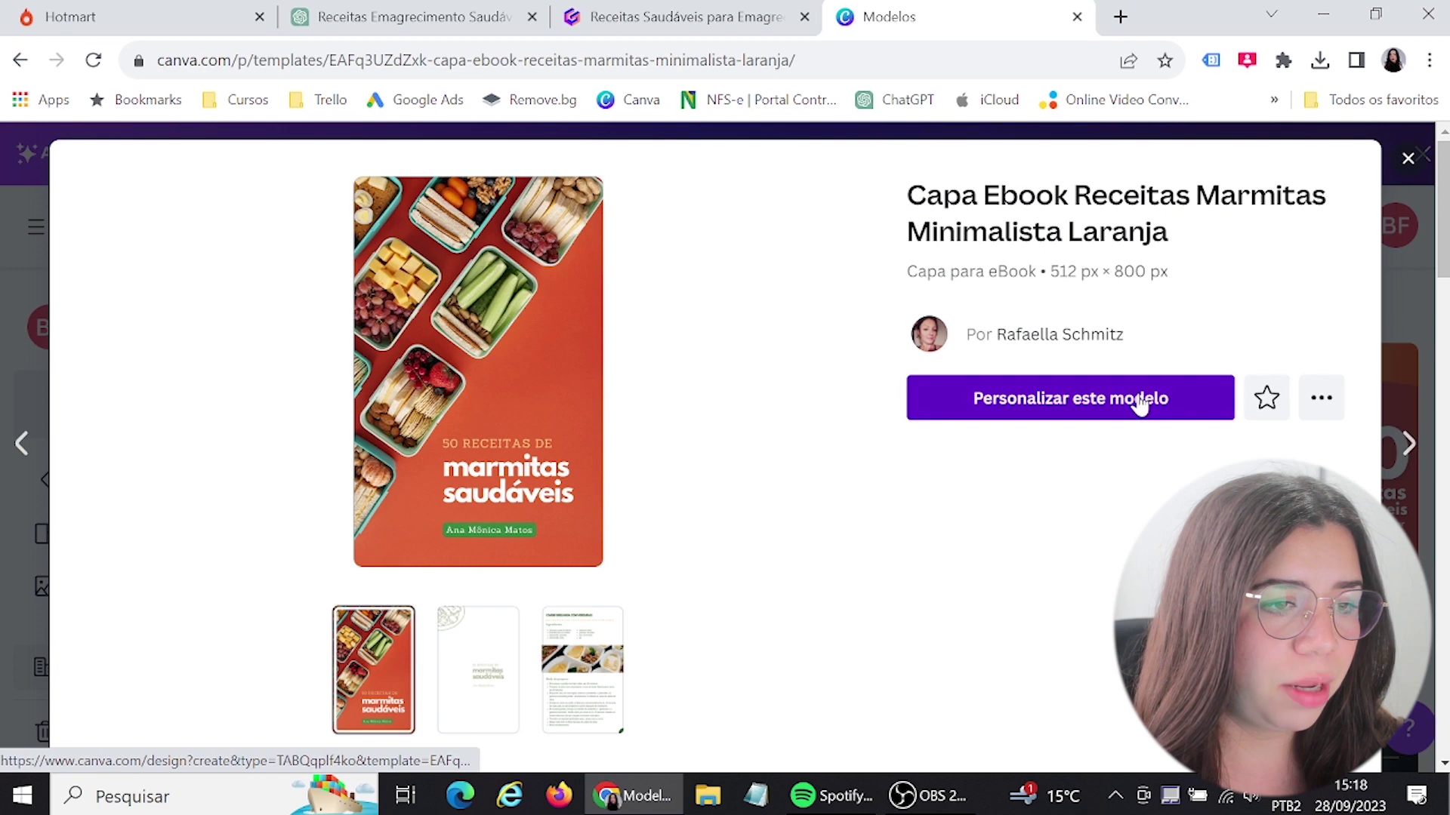
# Open the "Capa Ebook Receitas Marmitas Minimalista Laranja" template for customizing, close the templates page, and look through its pages.
pyautogui.click(1139, 405)
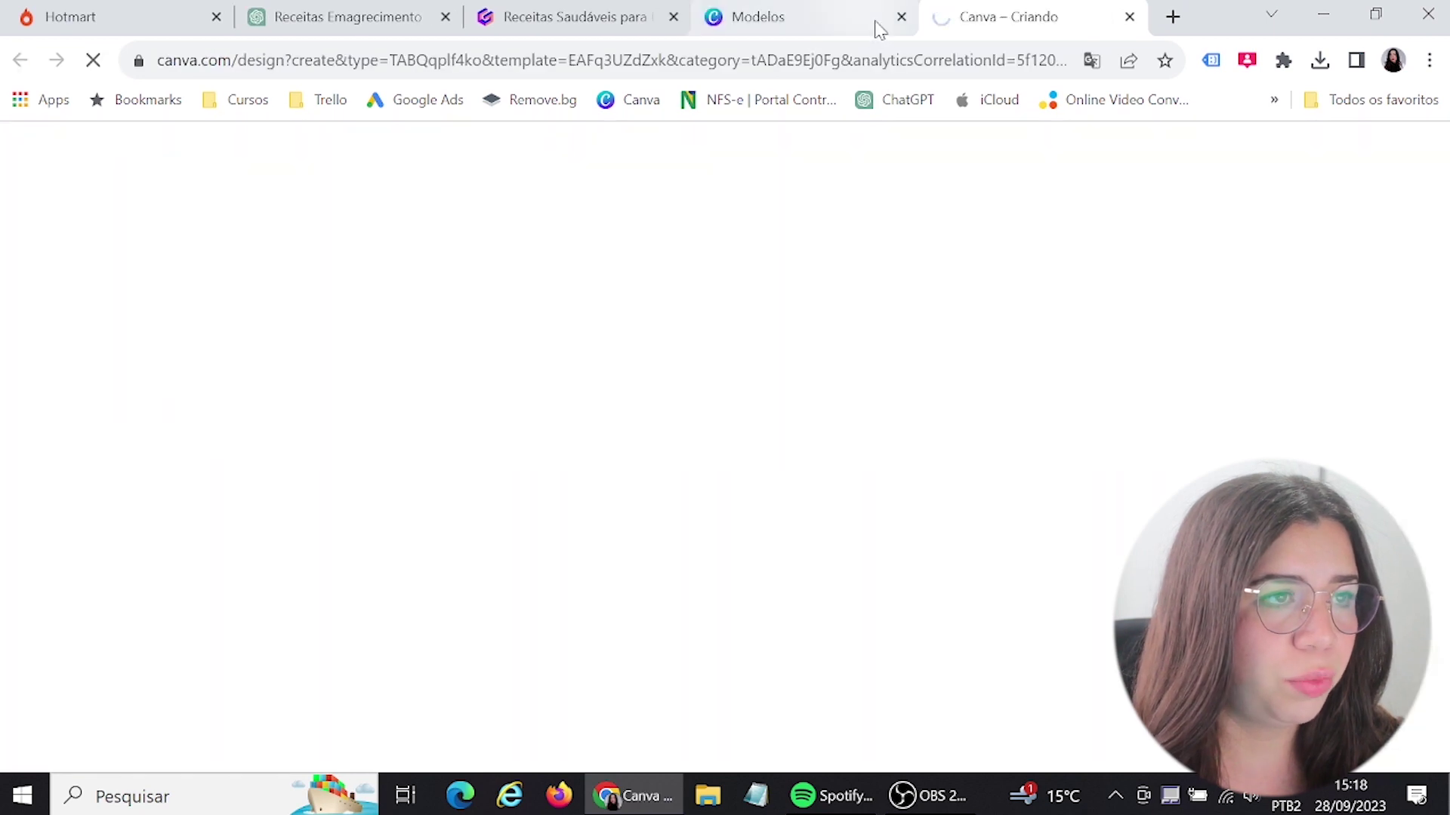
pyautogui.click(901, 16)
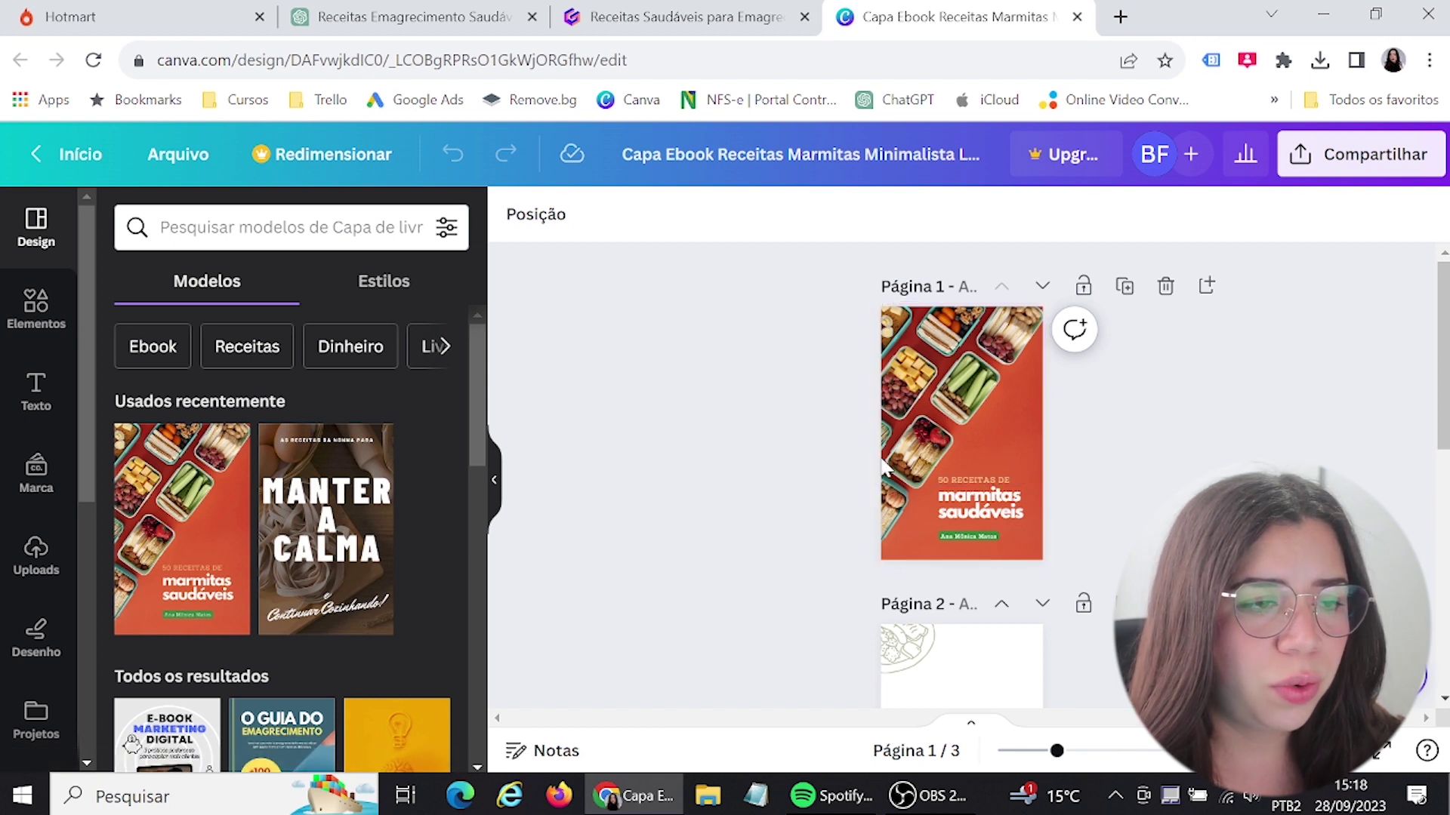
pyautogui.scroll(-6, 982, 438)
pyautogui.scroll(-2, 953, 478)
pyautogui.scroll(3, 940, 430)
pyautogui.scroll(-3, 928, 387)
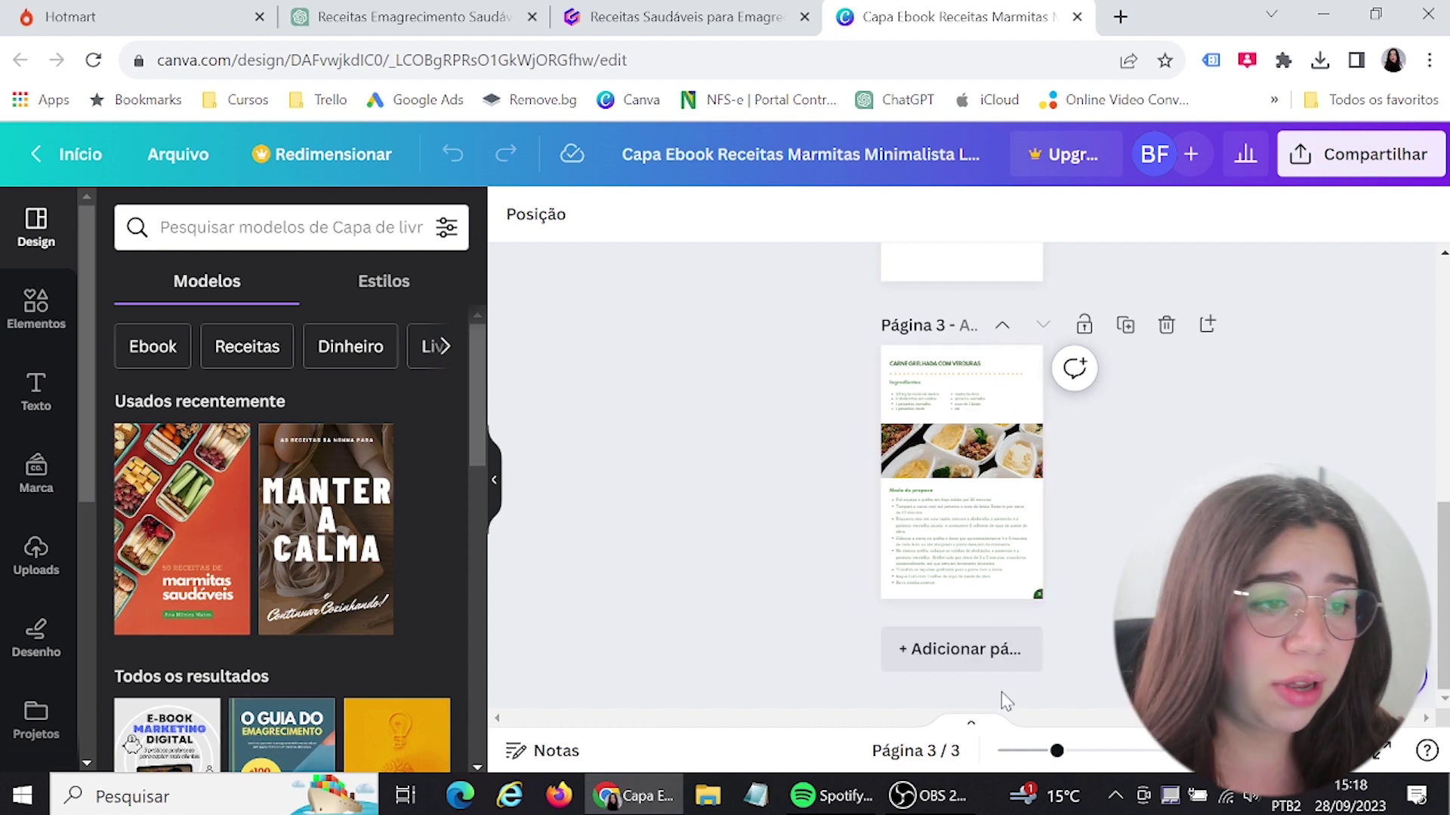
# Duplicate the "Carne grelhada com verduras" recipe page at the end of the design, and return to the cover page.
pyautogui.click(1126, 326)
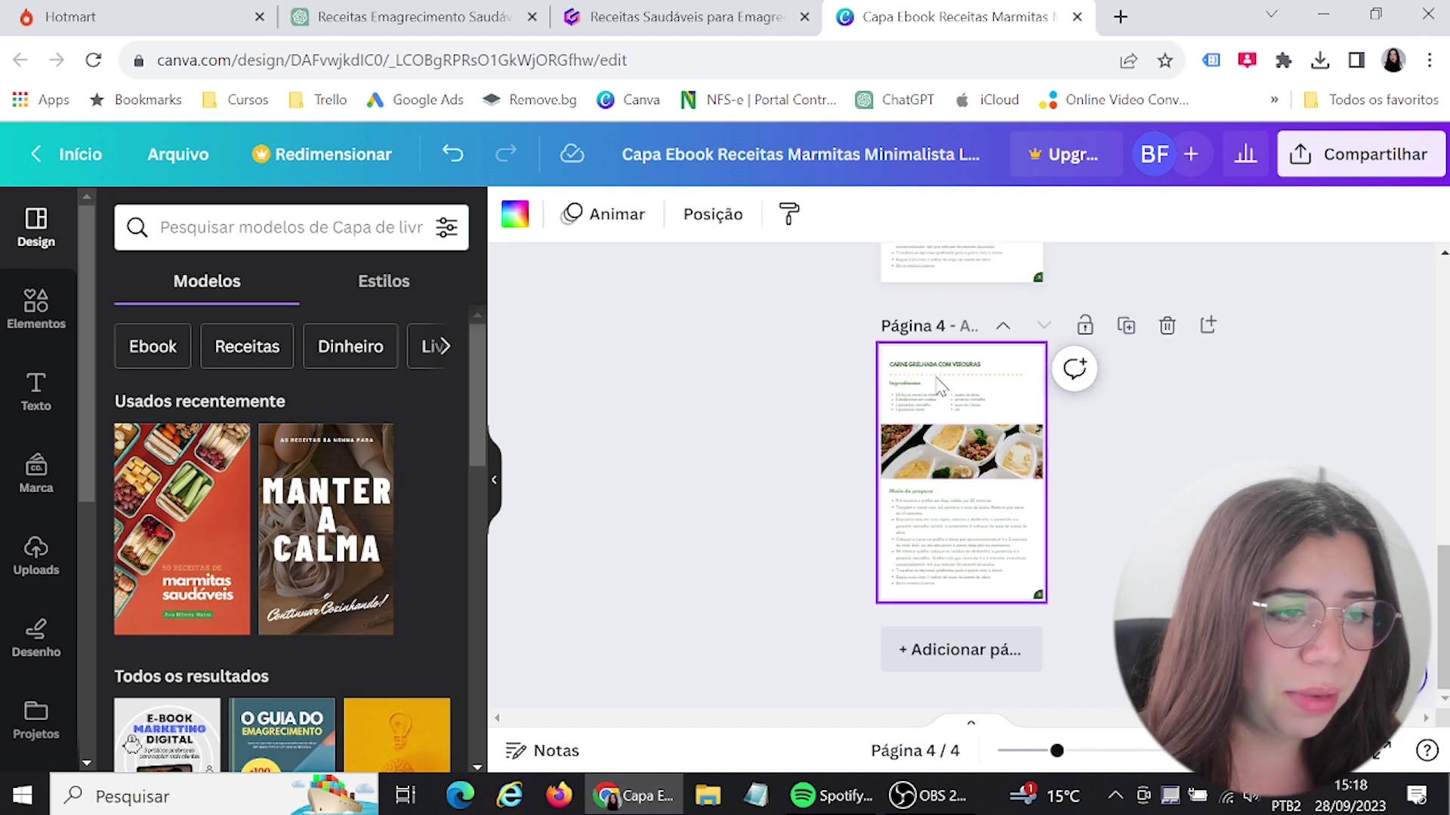
pyautogui.click(1057, 751)
pyautogui.moveTo(1058, 751); pyautogui.dragTo(1078, 752)
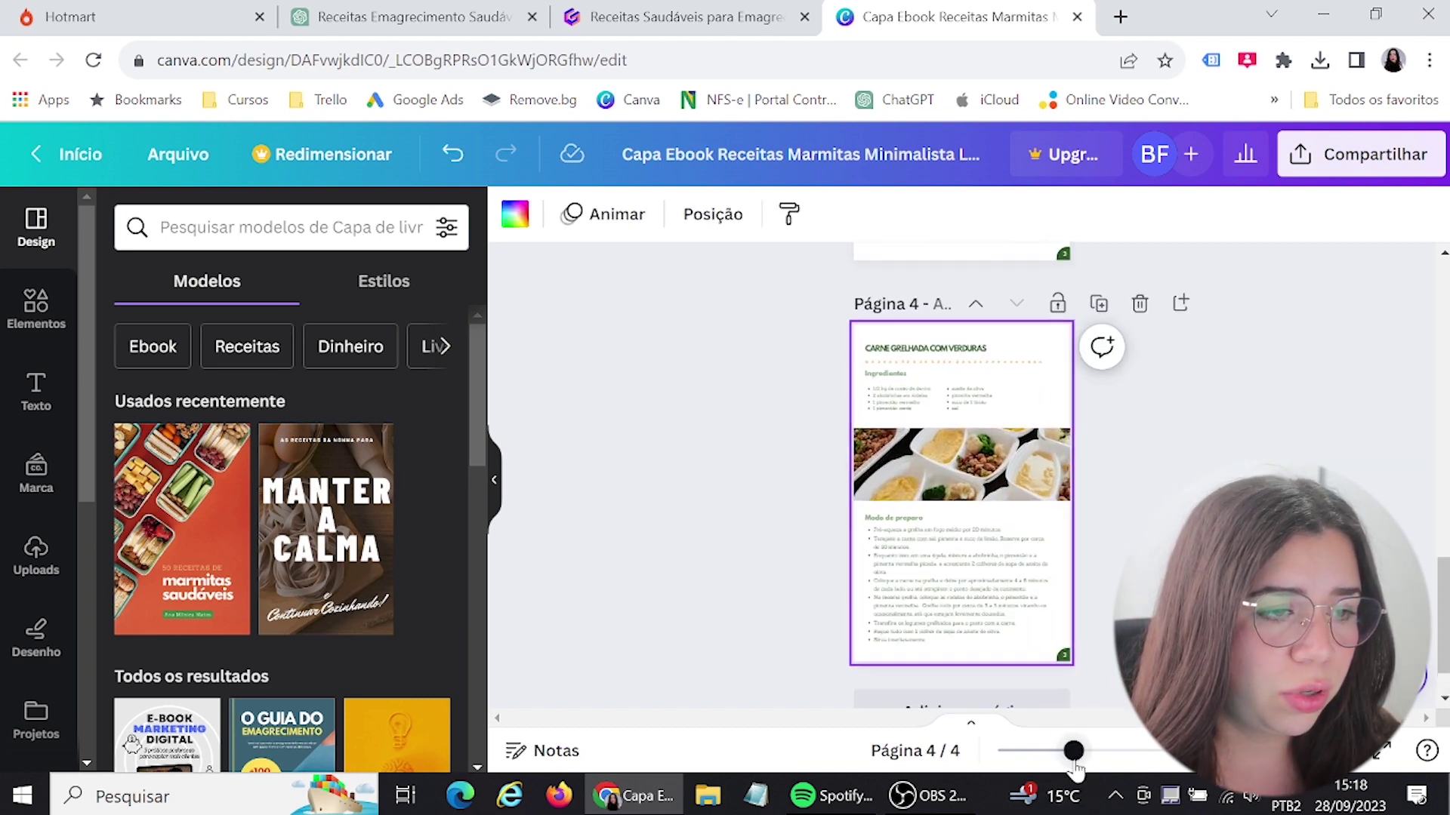
pyautogui.scroll(3, 970, 491)
pyautogui.click(967, 441)
pyautogui.click(968, 444)
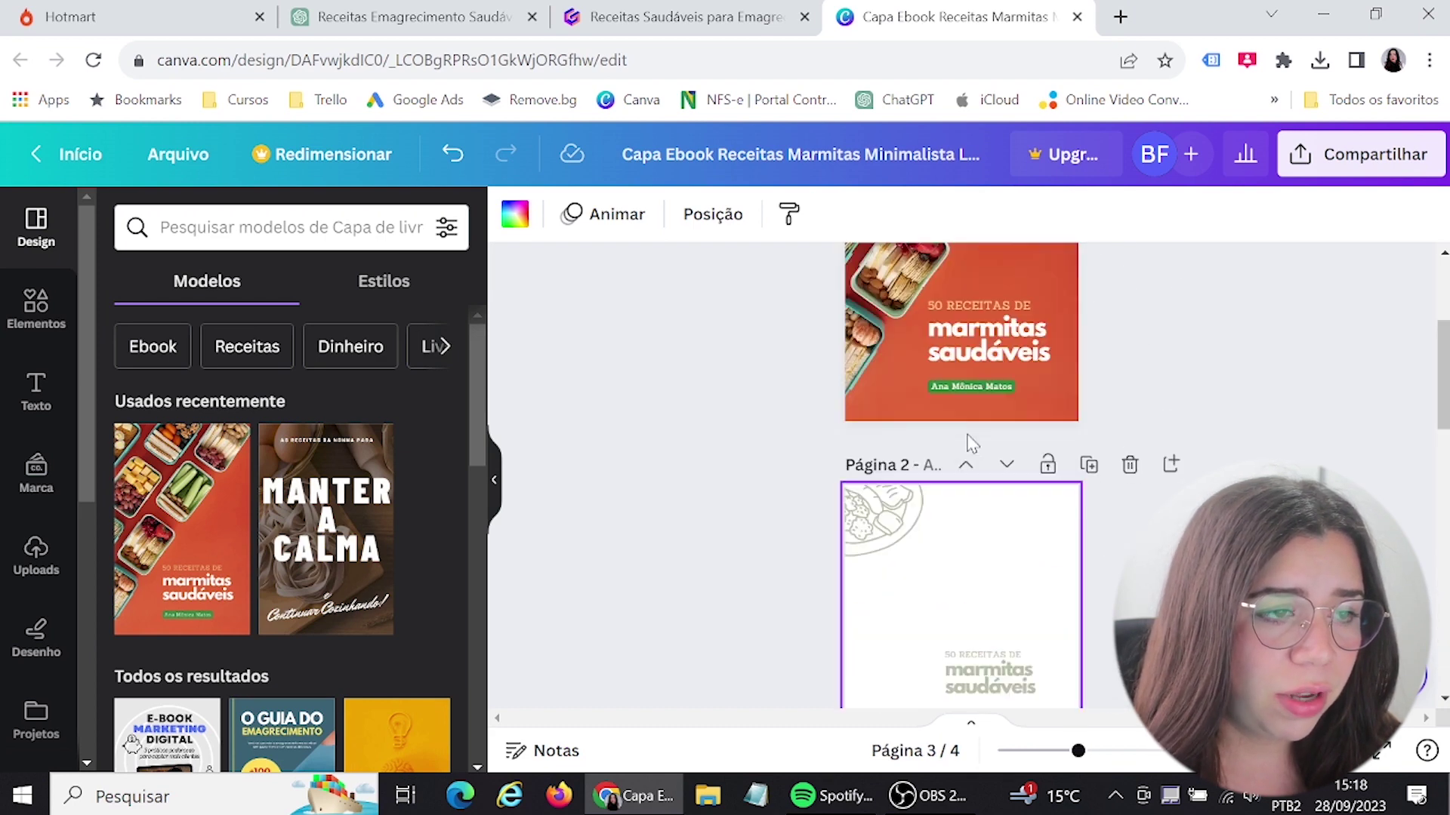
pyautogui.click(969, 445)
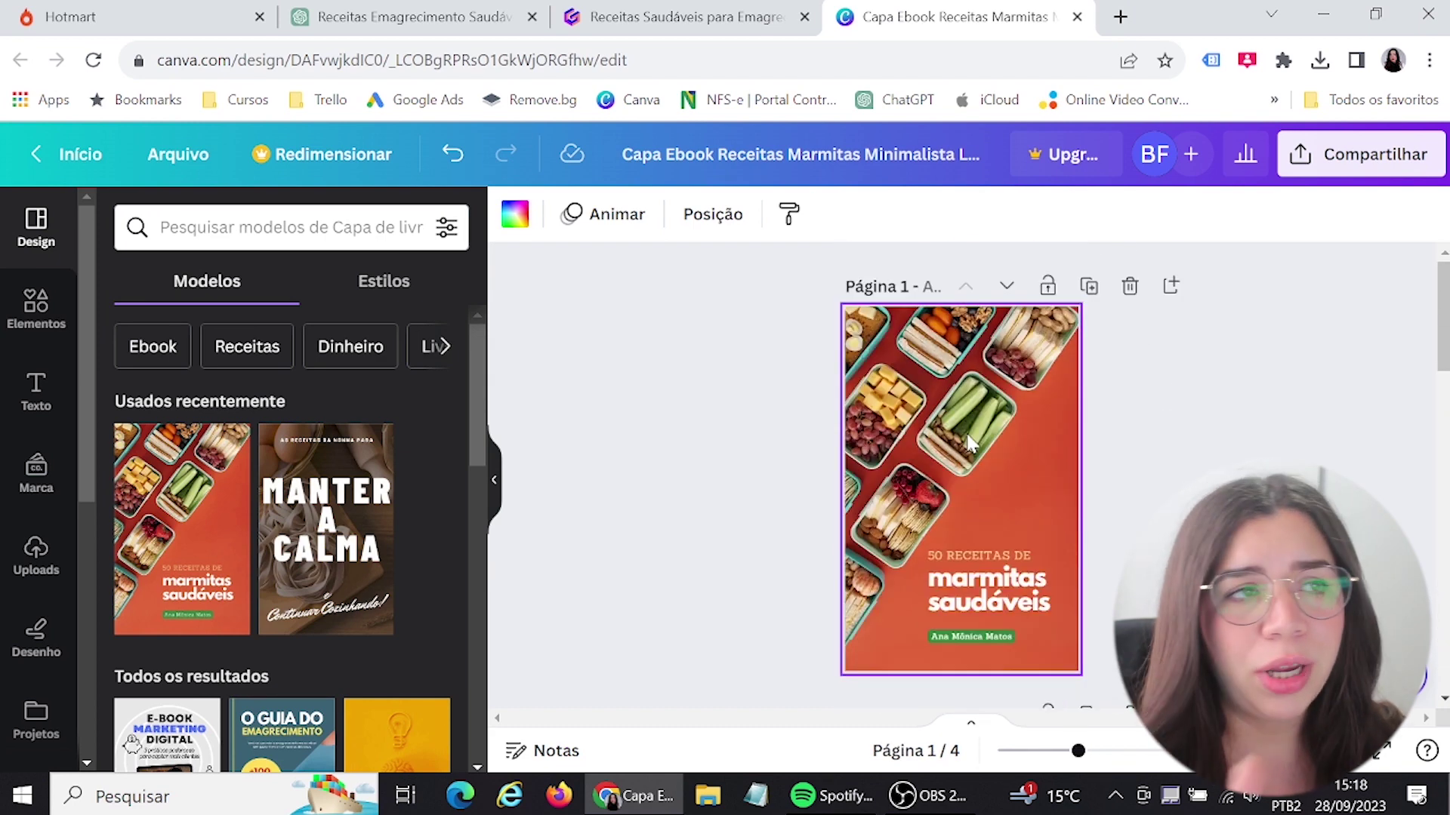
pyautogui.click(680, 17)
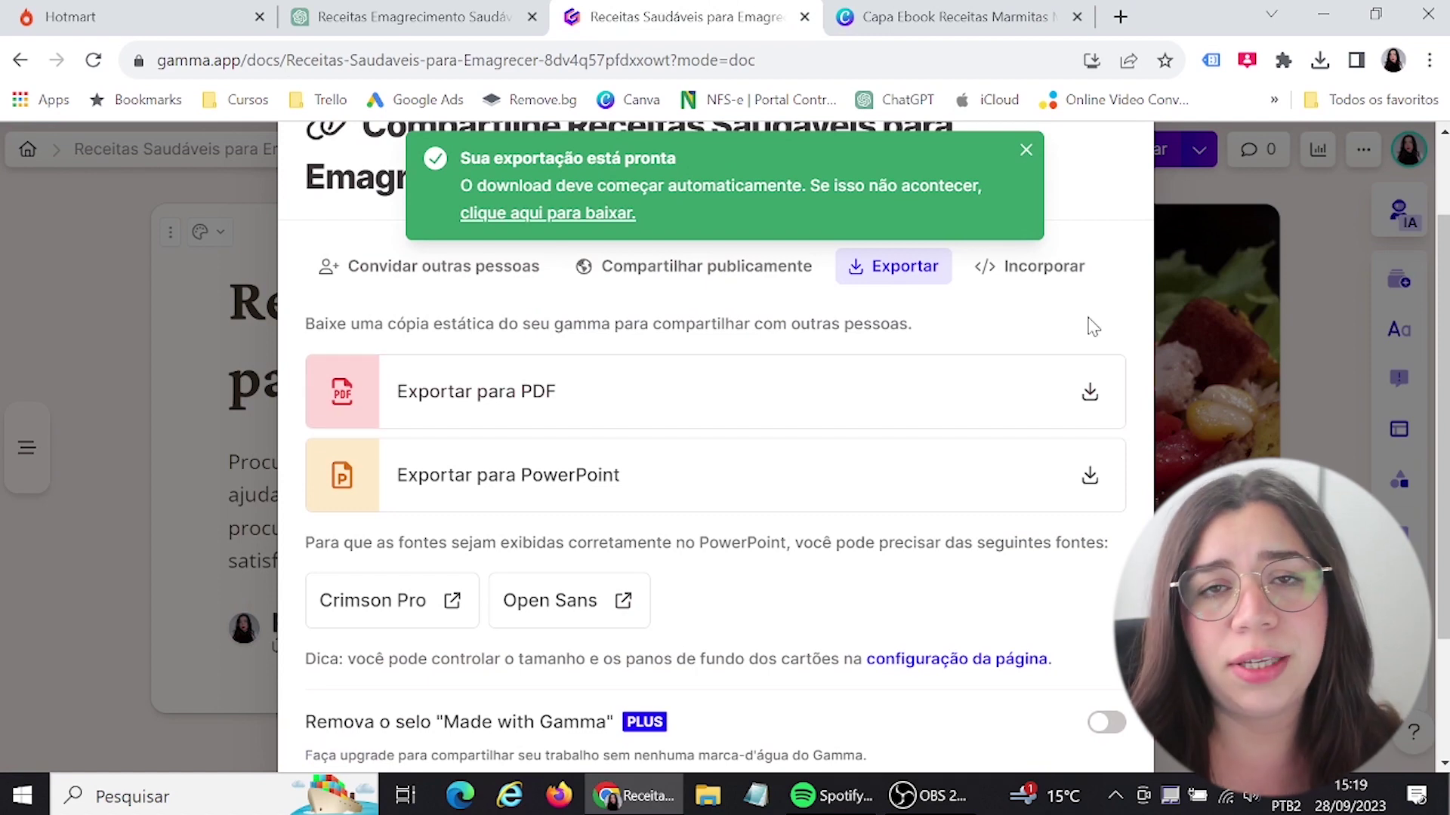
pyautogui.click(932, 15)
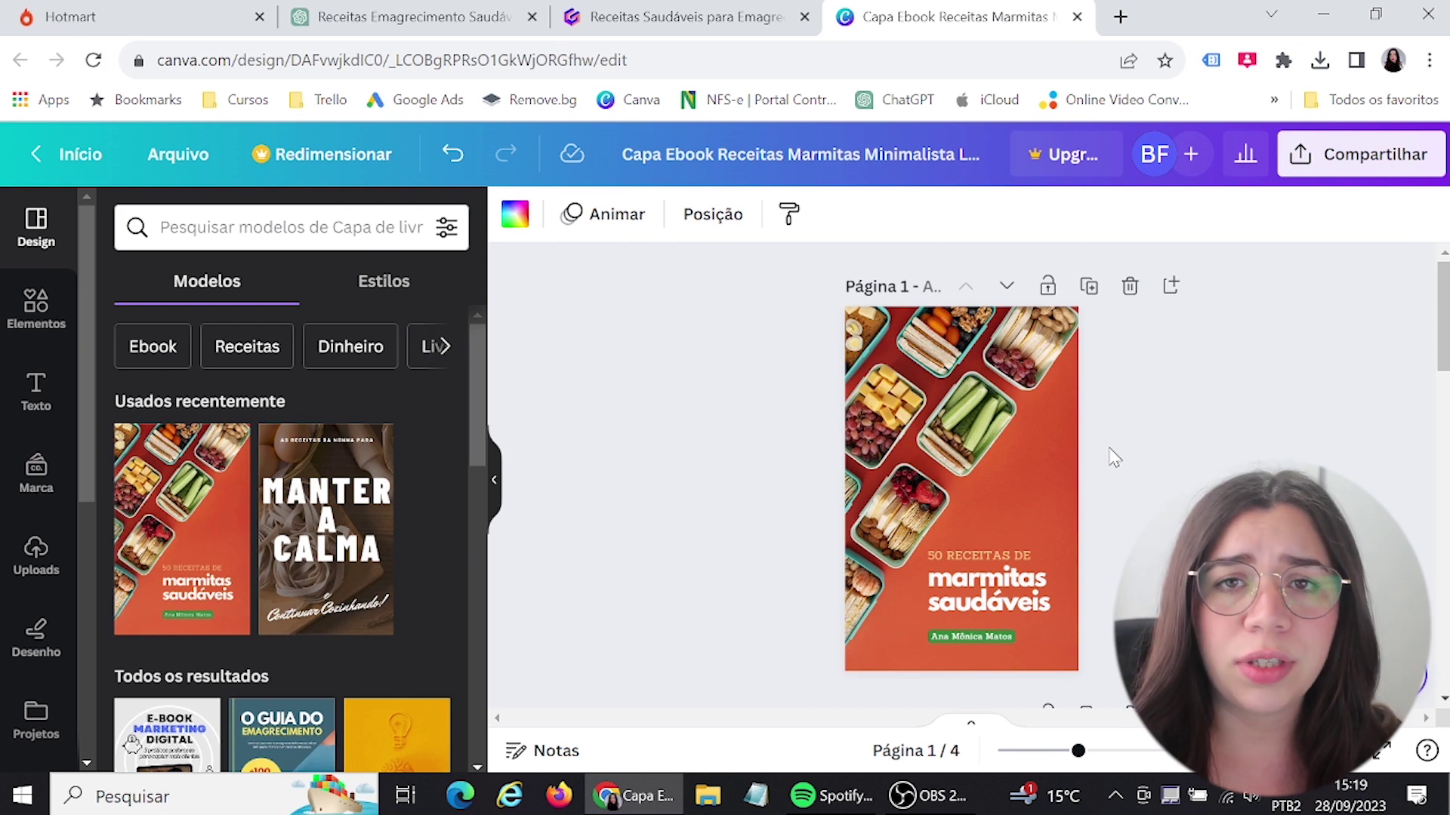
pyautogui.scroll(-15, 1113, 457)
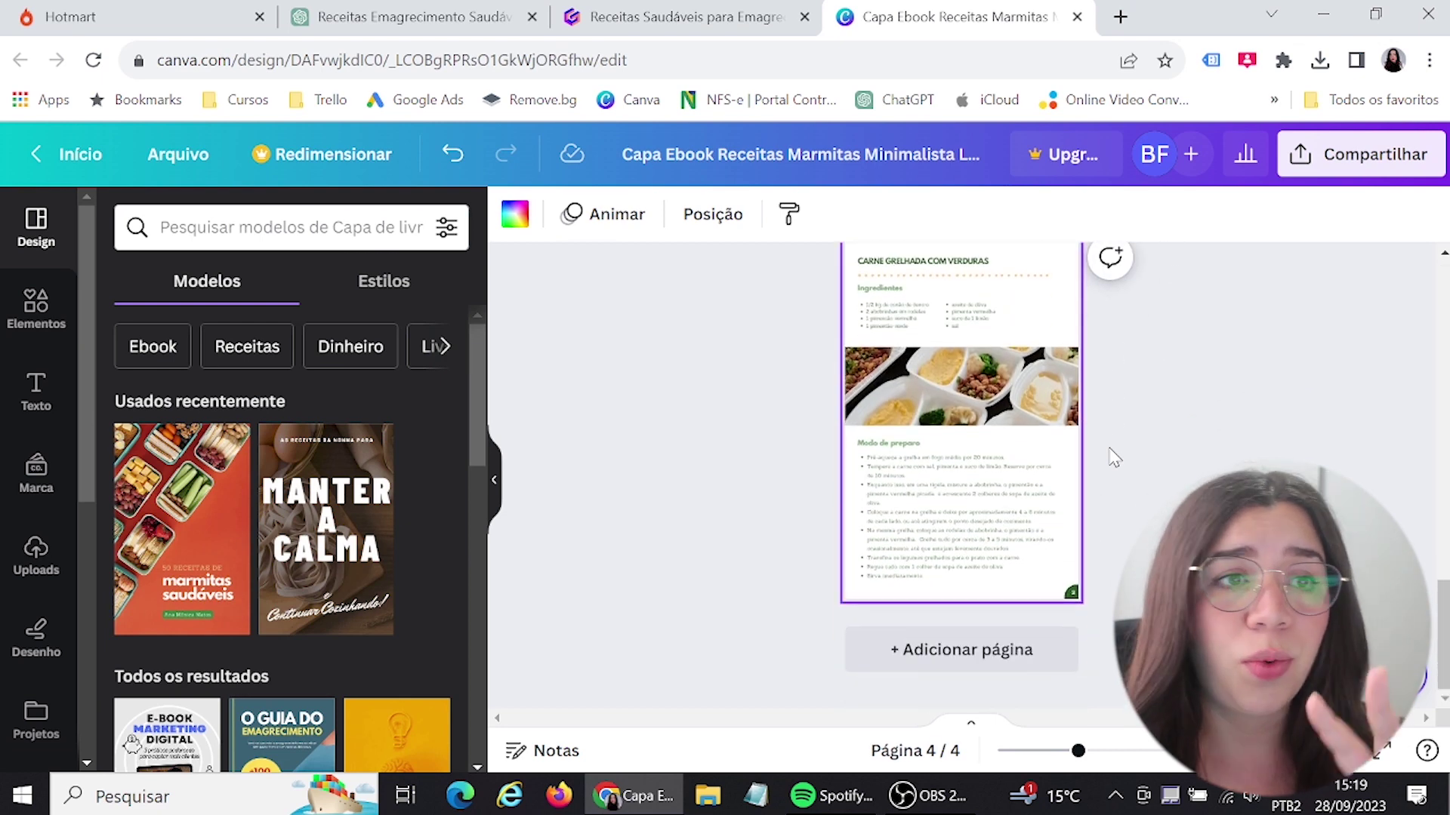
# Open the design's download options and choose "PDF padrão" as the file format.
pyautogui.click(1419, 154)
pyautogui.scroll(-3, 1310, 341)
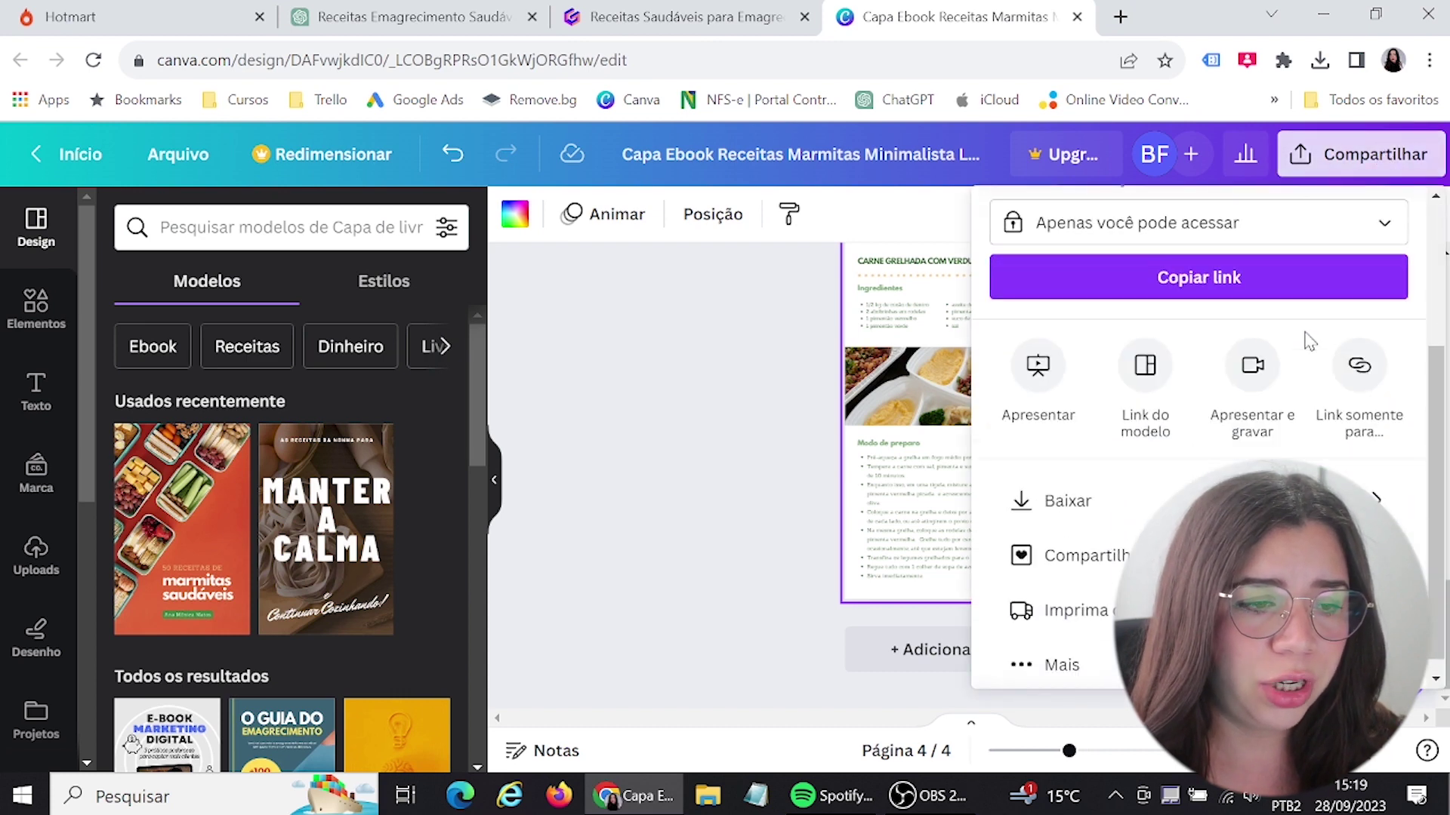
pyautogui.click(1135, 499)
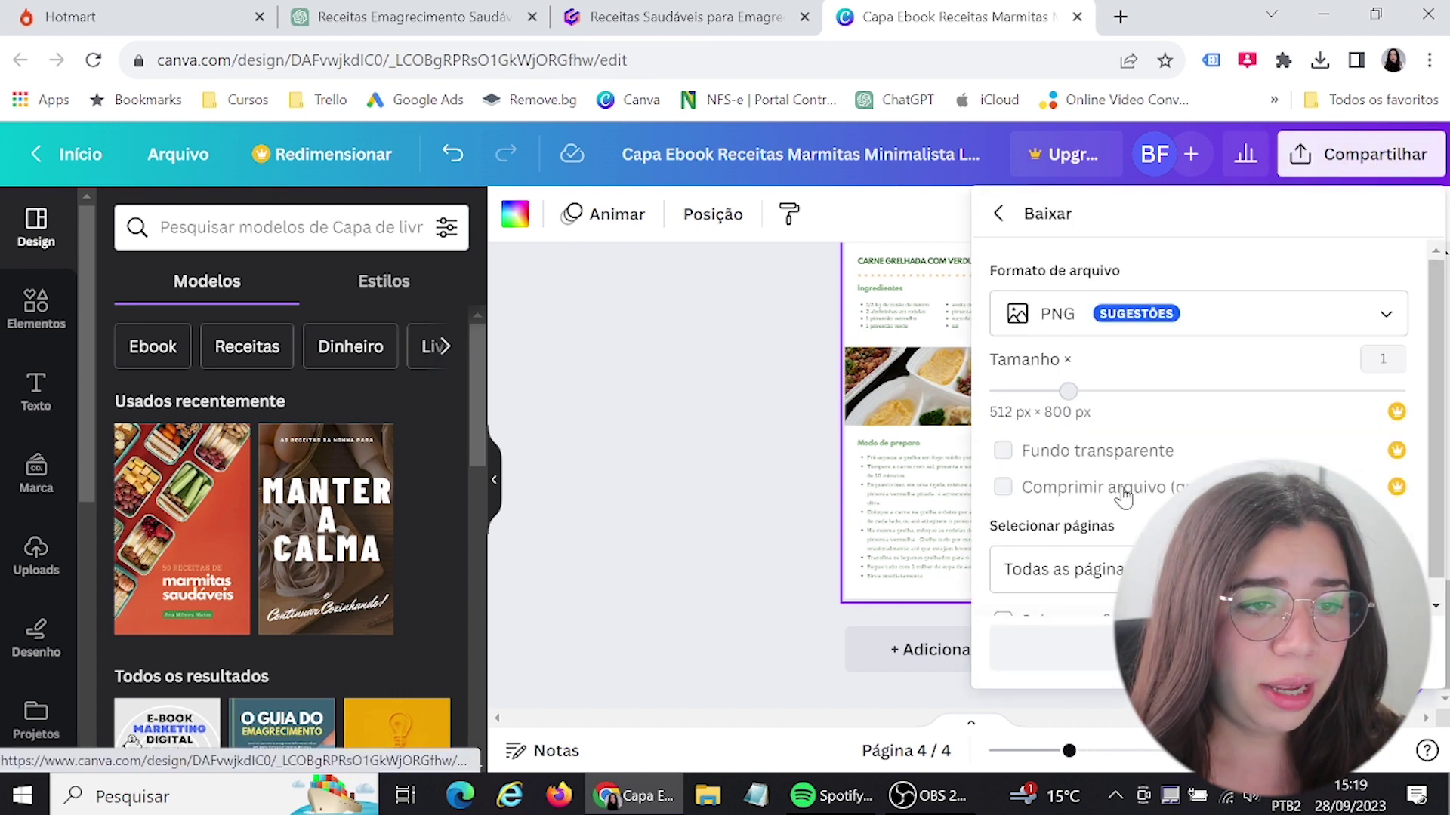
pyautogui.click(1233, 315)
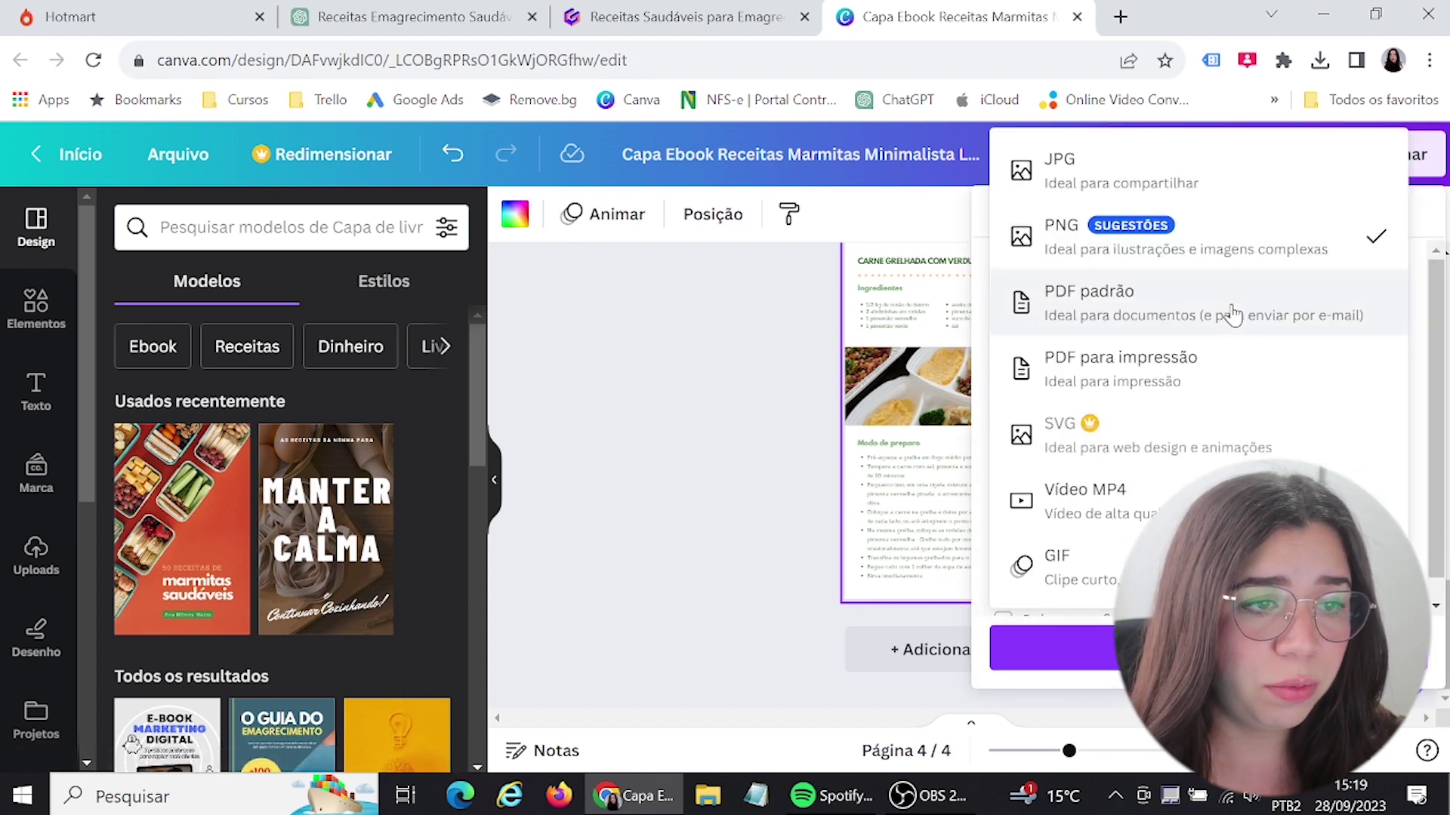
pyautogui.click(1109, 314)
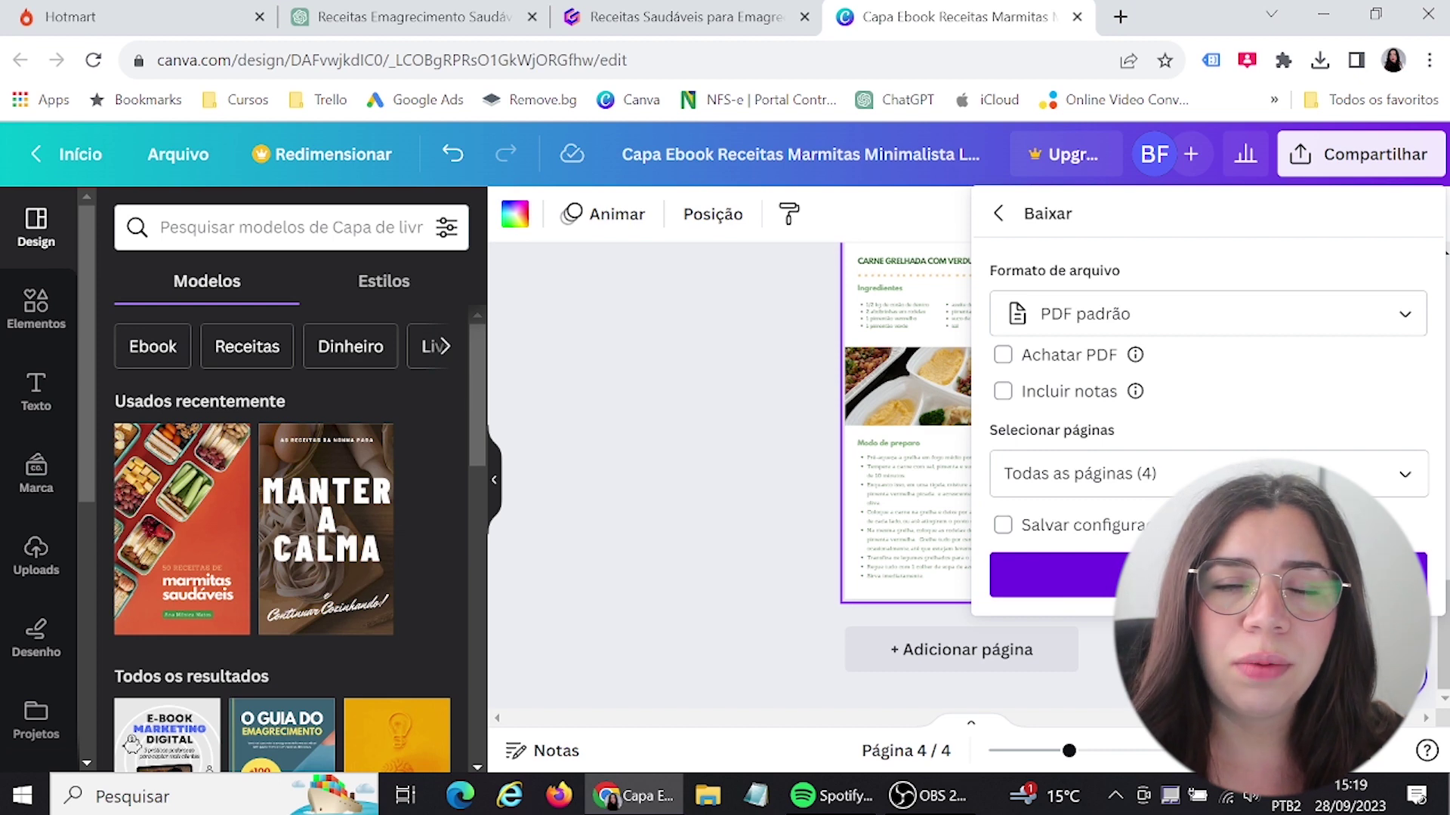
# Switch to Hotmart and start a new product from "Meus produtos", choosing eBook as its format.
pyautogui.click(30, 9)
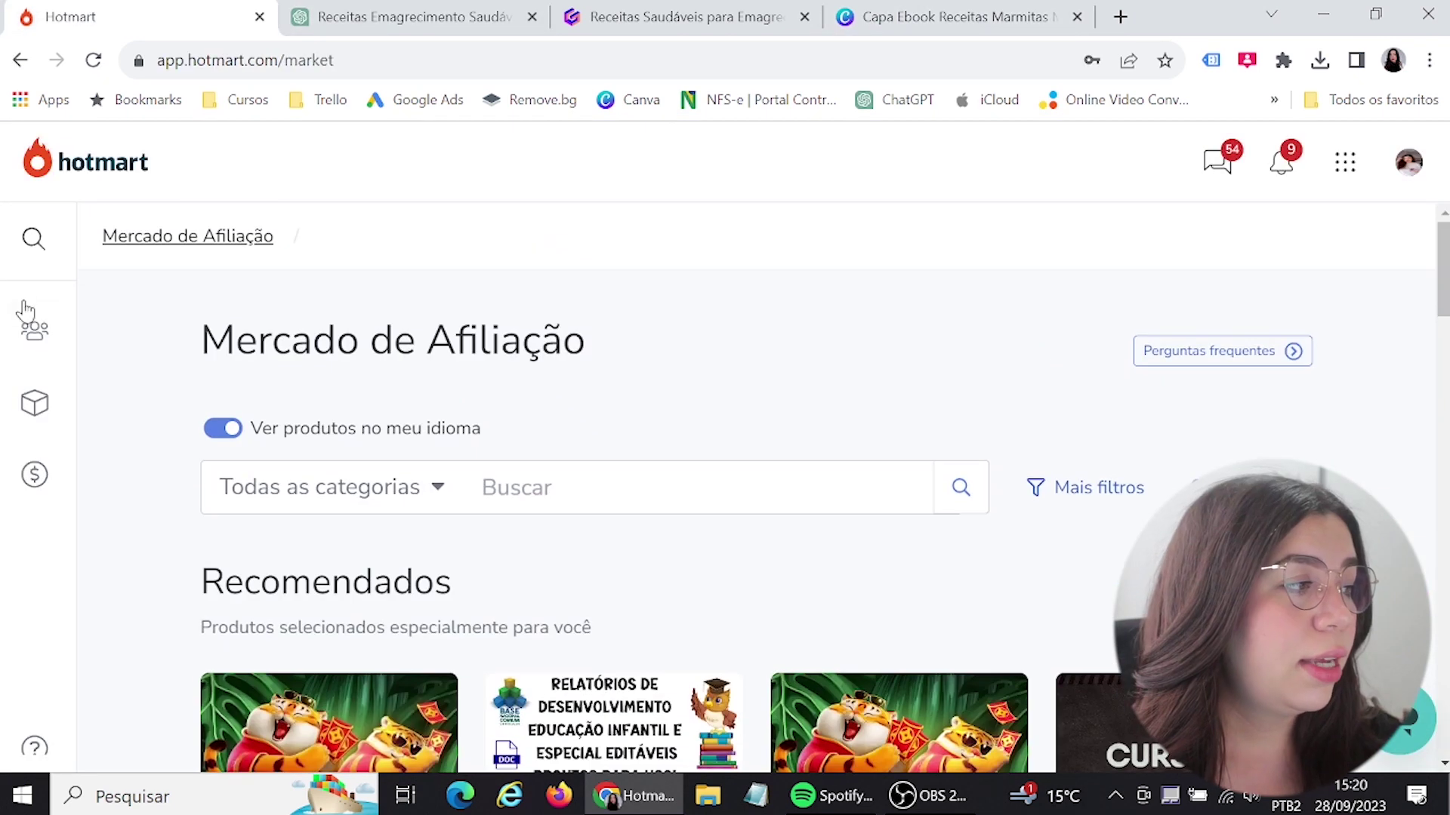
pyautogui.click(30, 402)
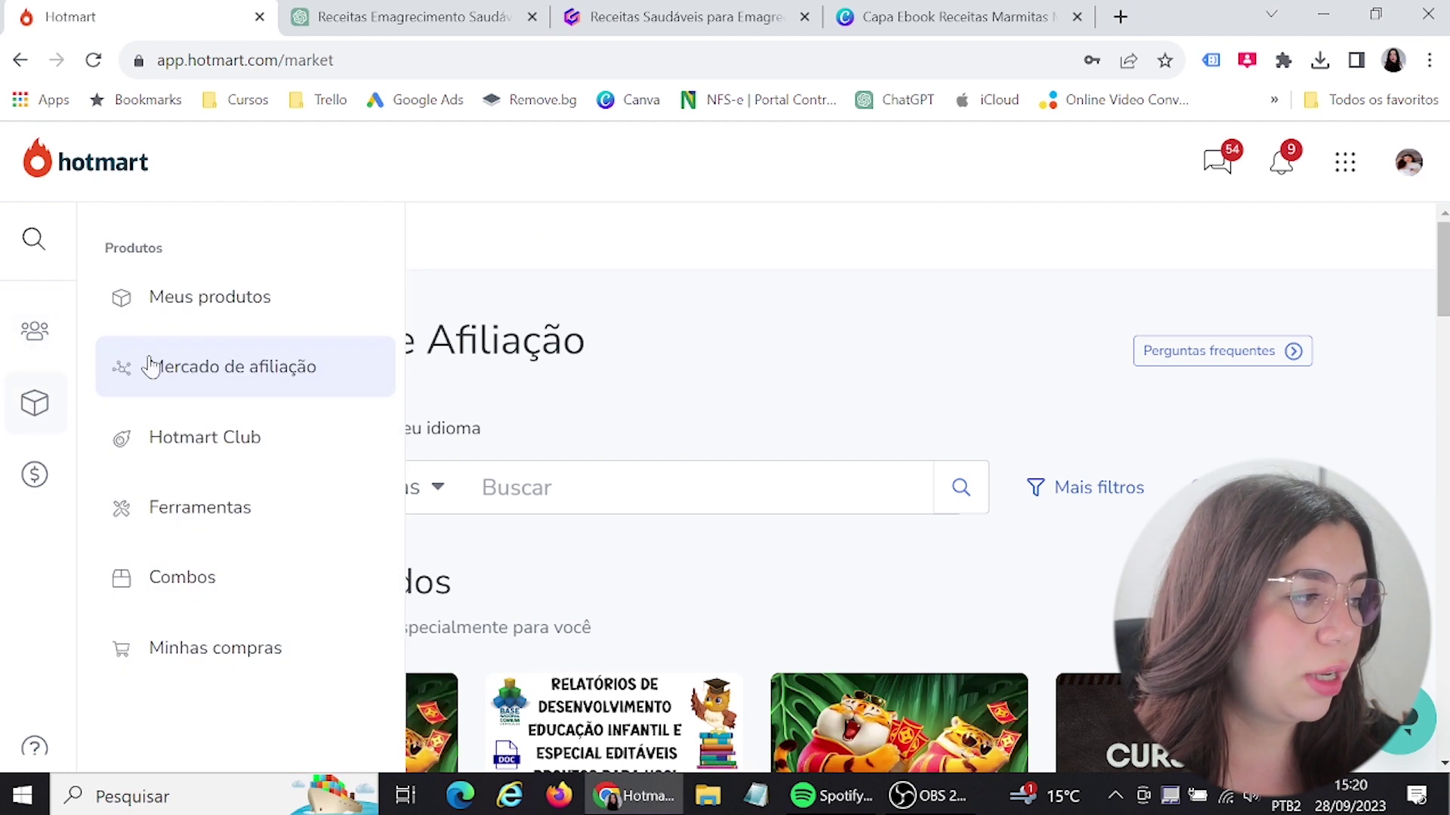
pyautogui.click(195, 299)
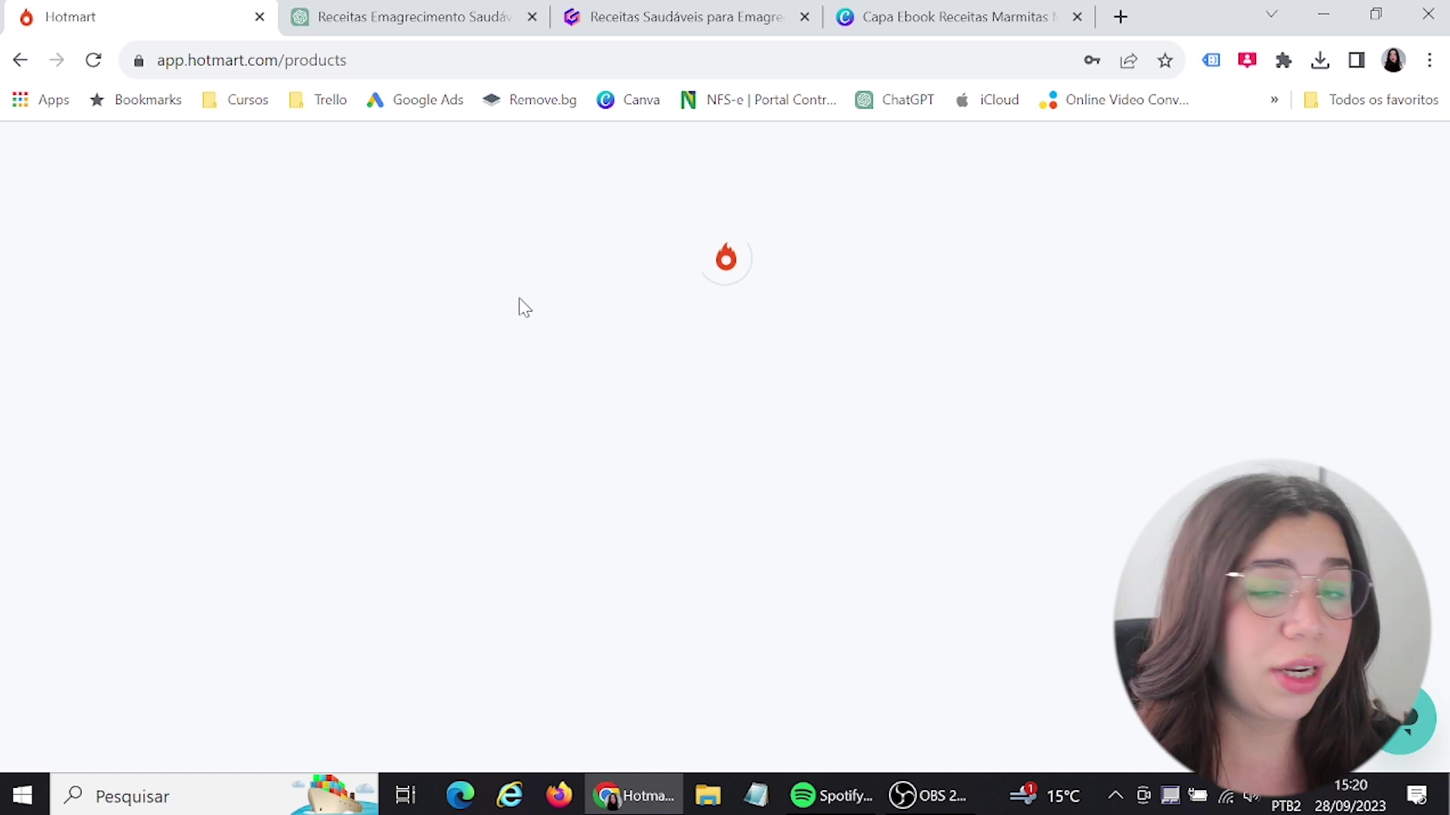
pyautogui.click(1348, 254)
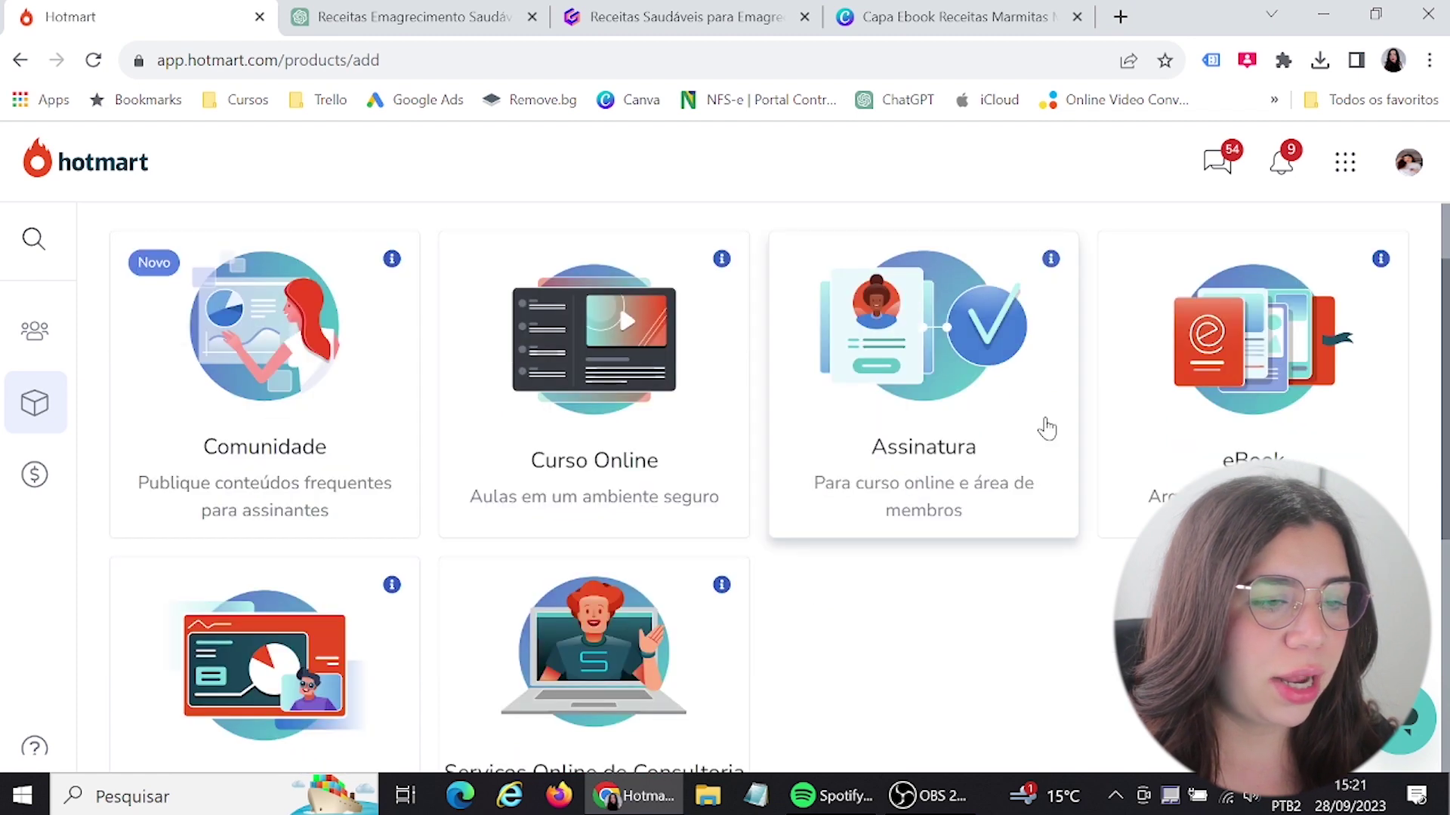
pyautogui.scroll(-4, 1227, 453)
pyautogui.scroll(-2, 1225, 457)
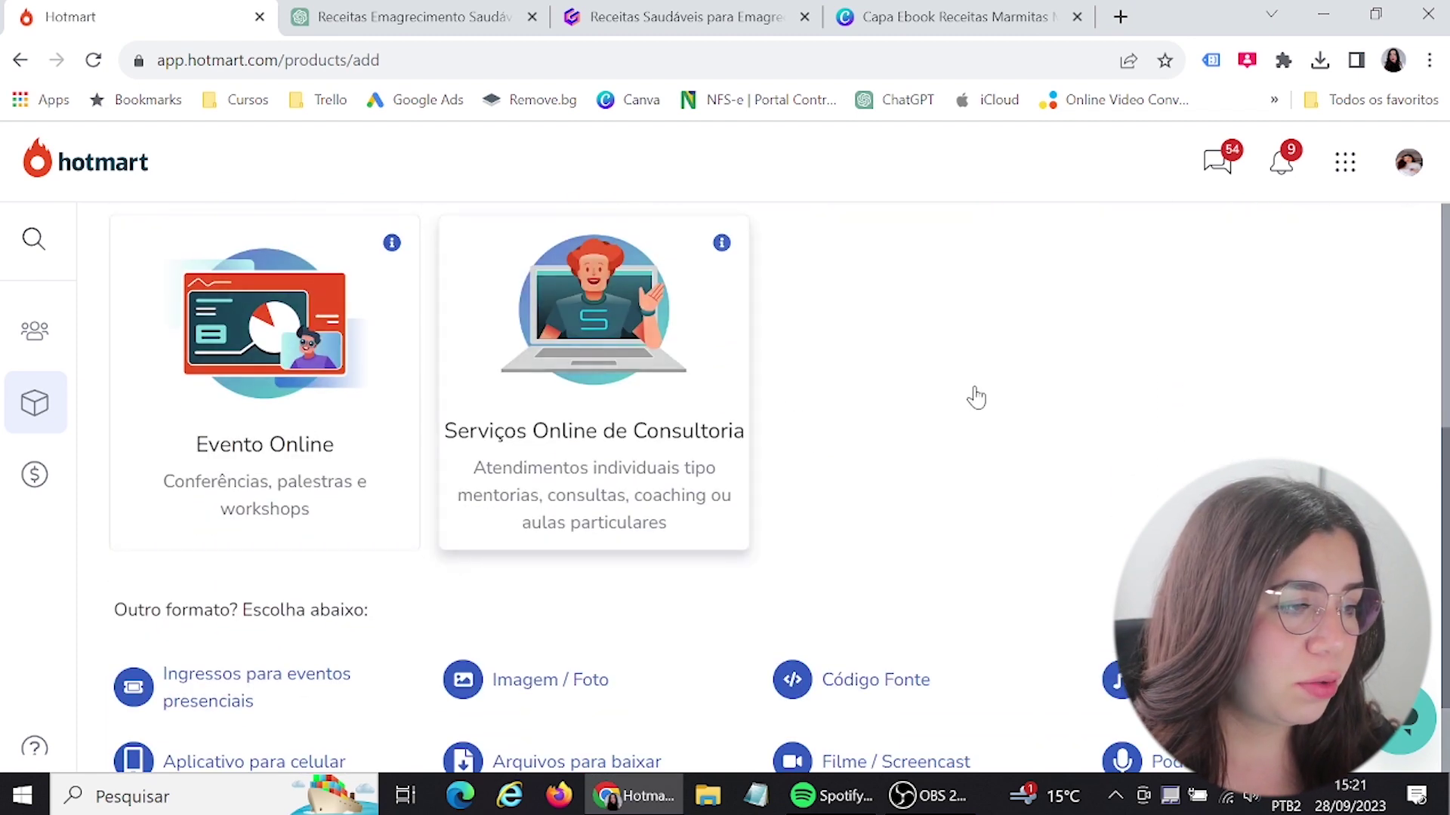
pyautogui.scroll(-2, 981, 396)
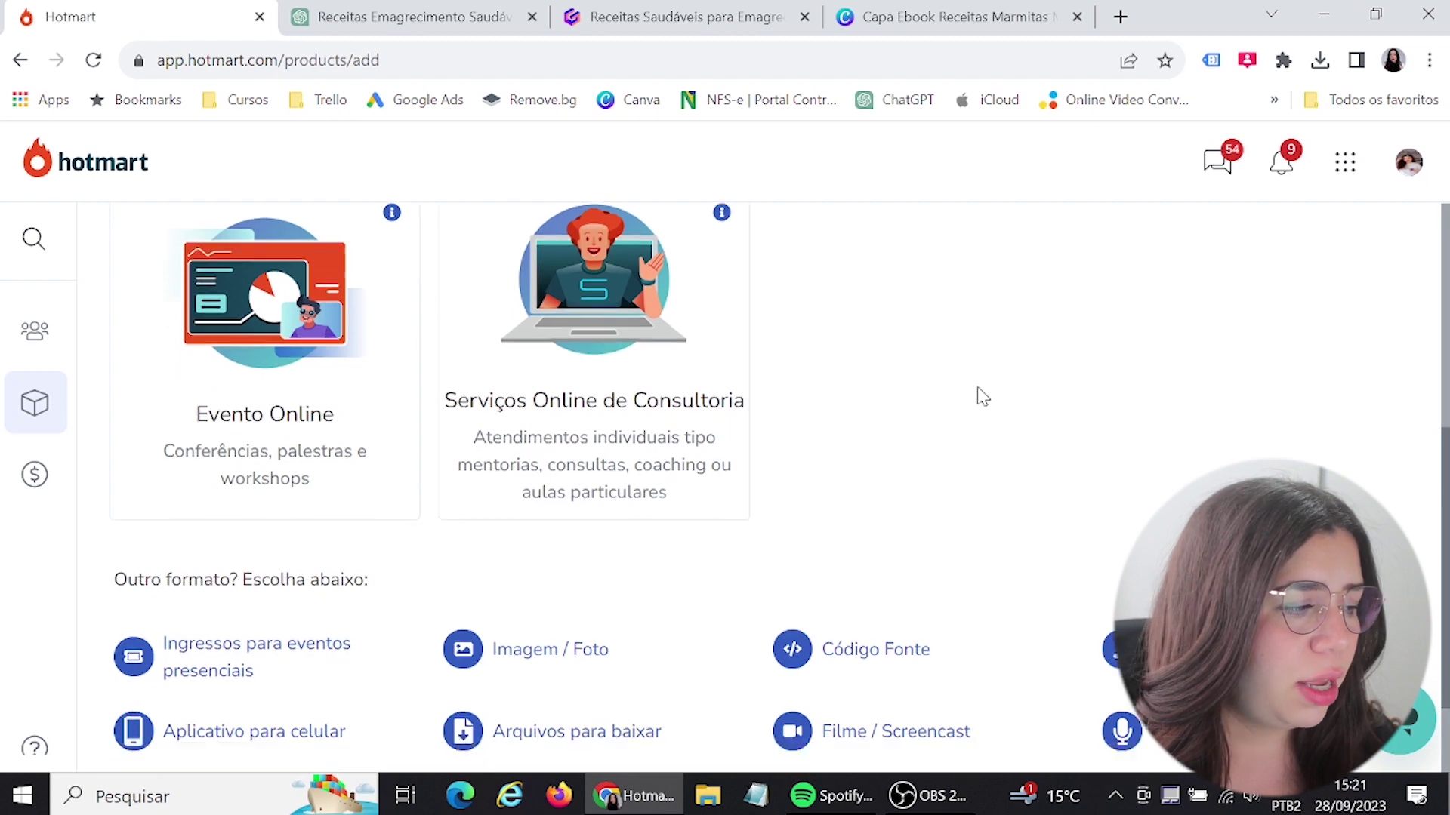
pyautogui.scroll(8, 753, 496)
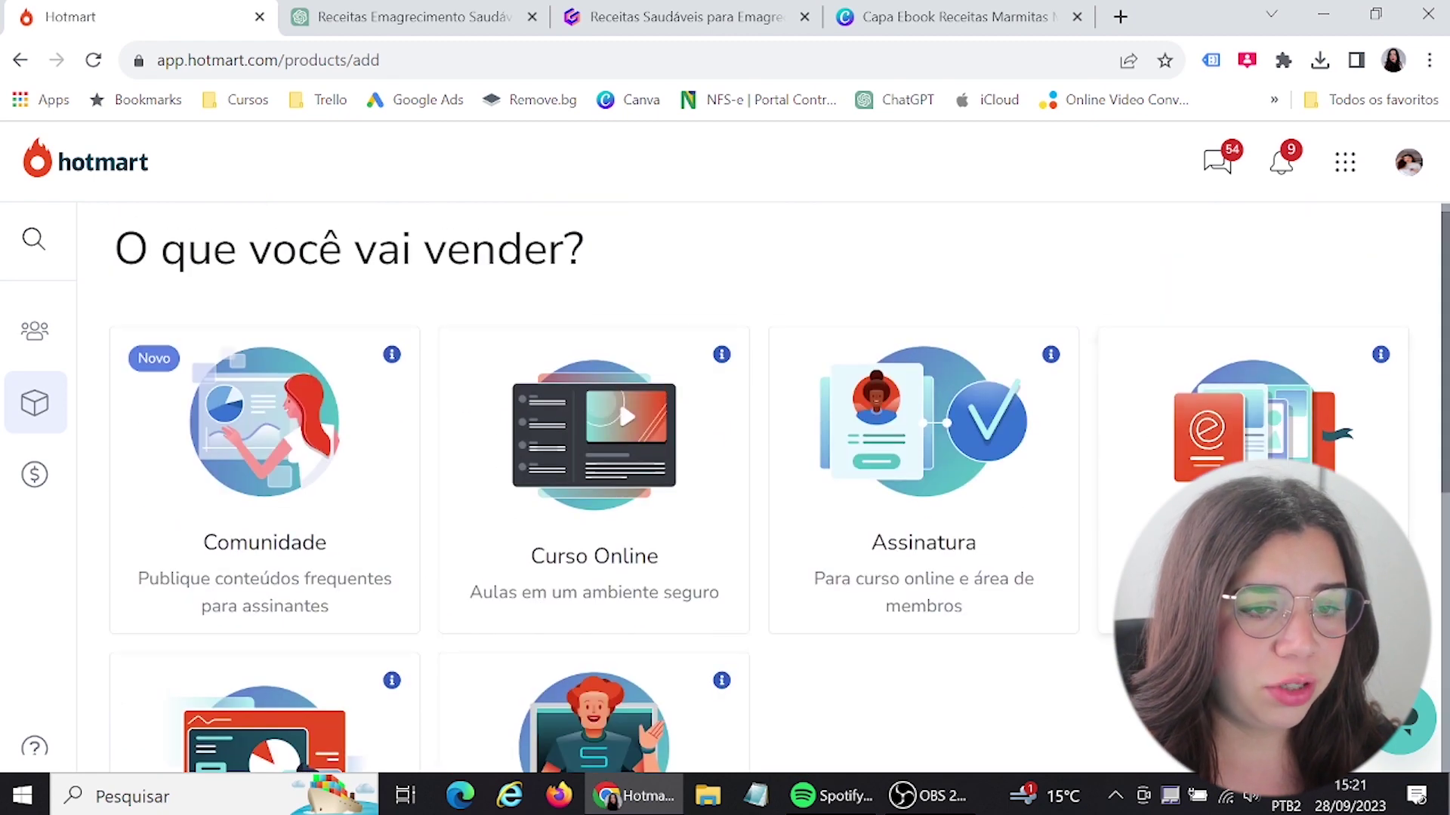
pyautogui.click(1265, 444)
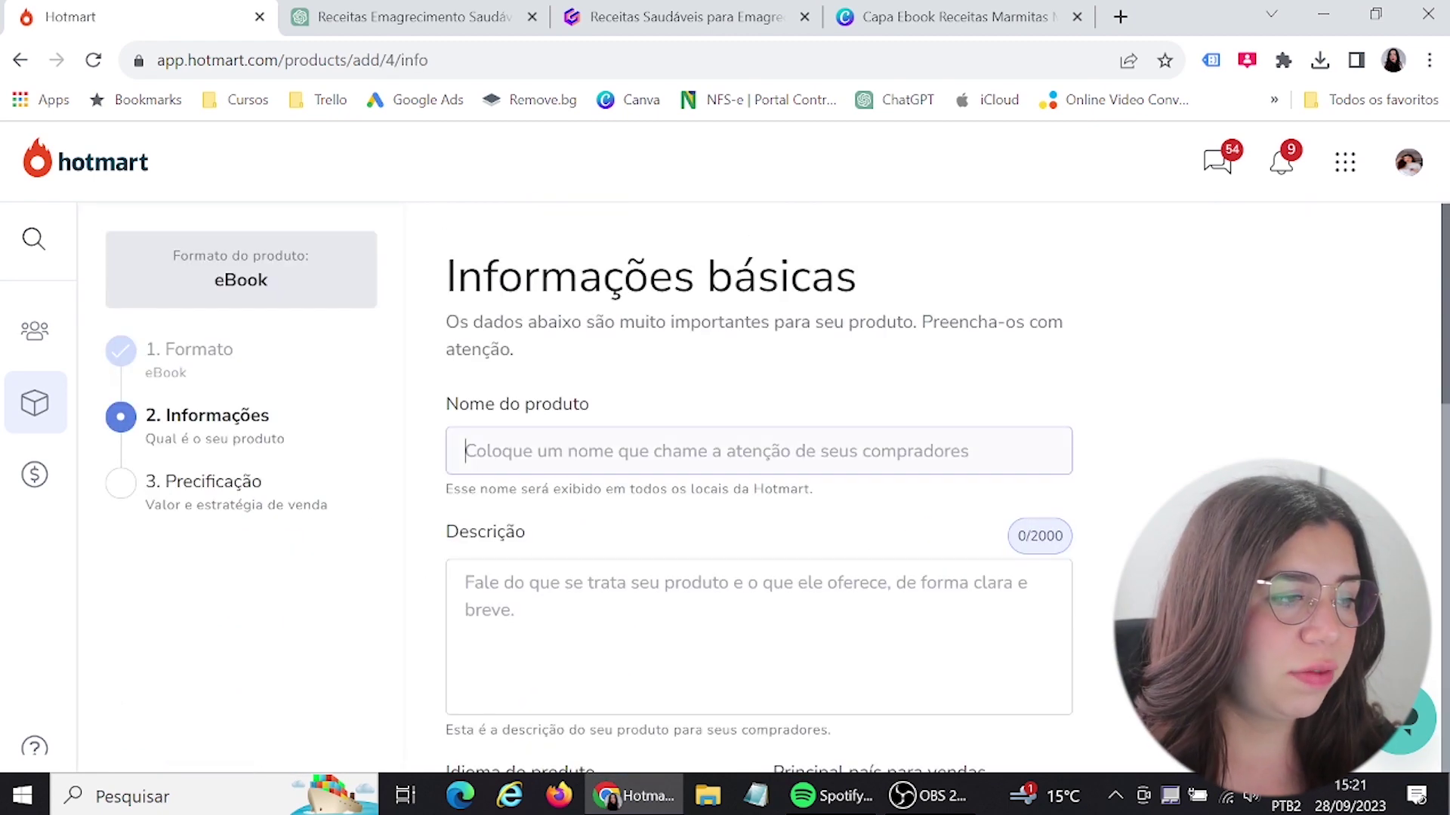
# Name the Hotmart product "50 receitas para emagrecer" and move to its description field.
pyautogui.write('50')
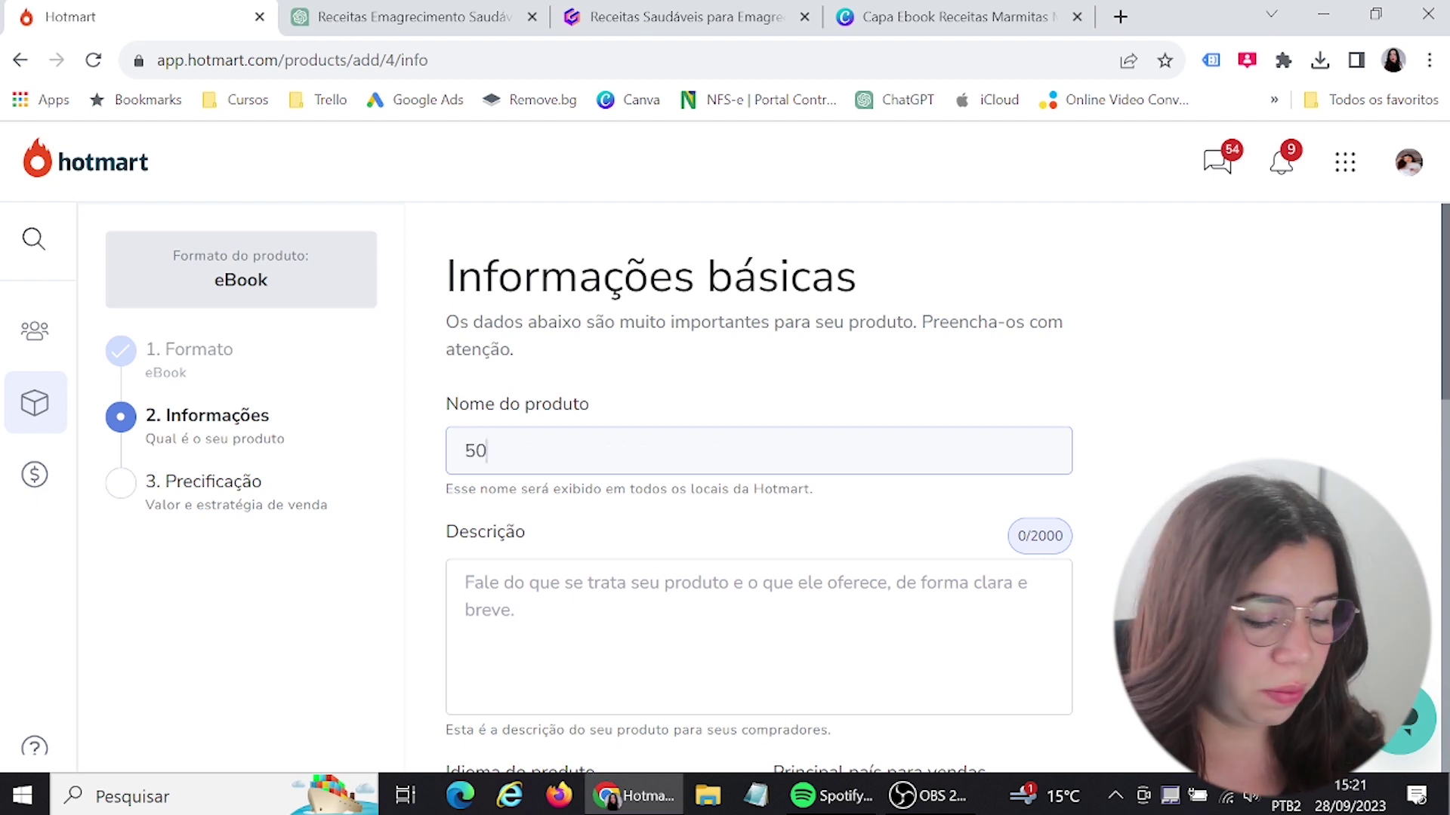
pyautogui.write(' receitas para emagrecer')
pyautogui.scroll(-2, 777, 489)
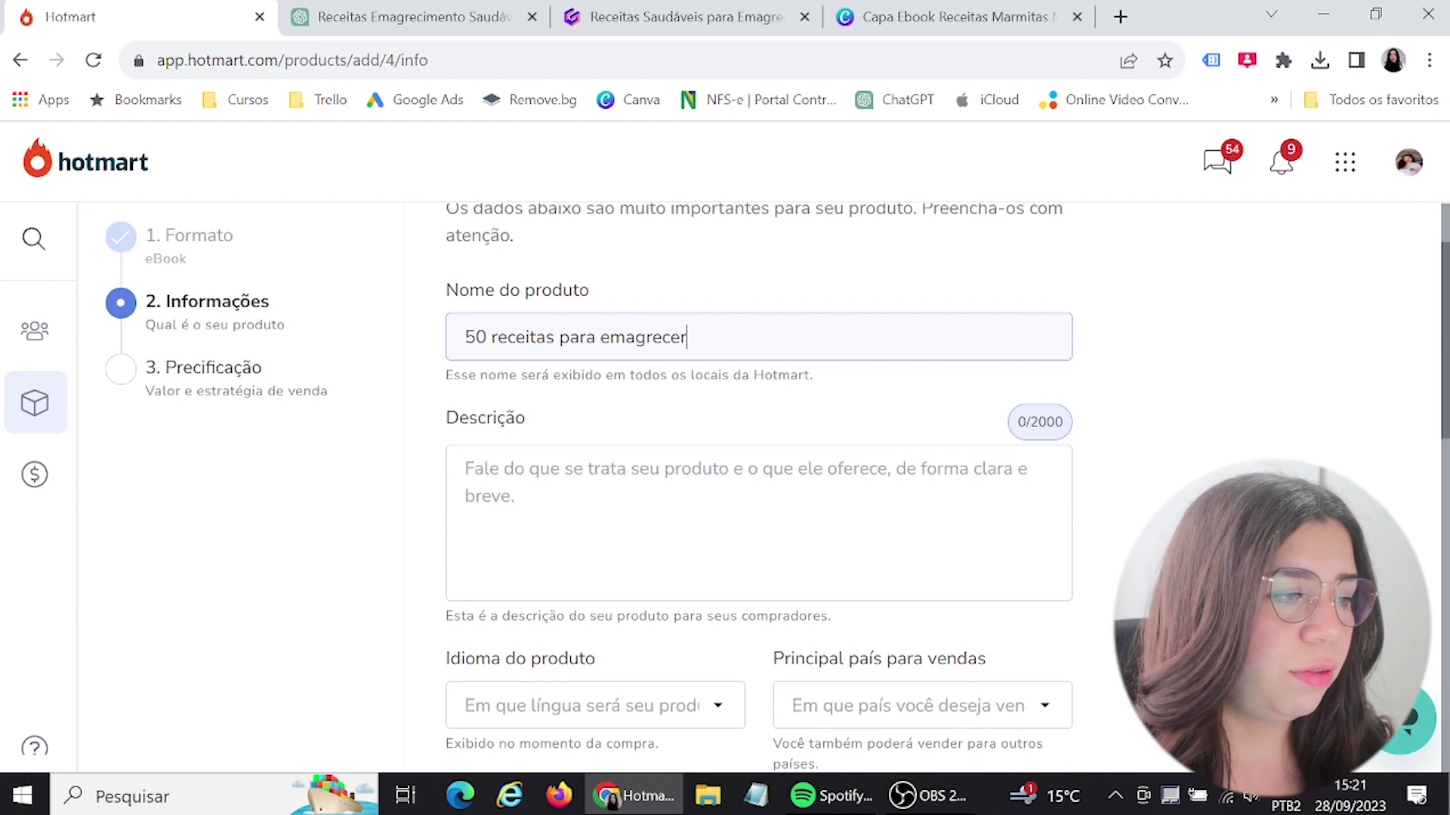
pyautogui.press('Tab')
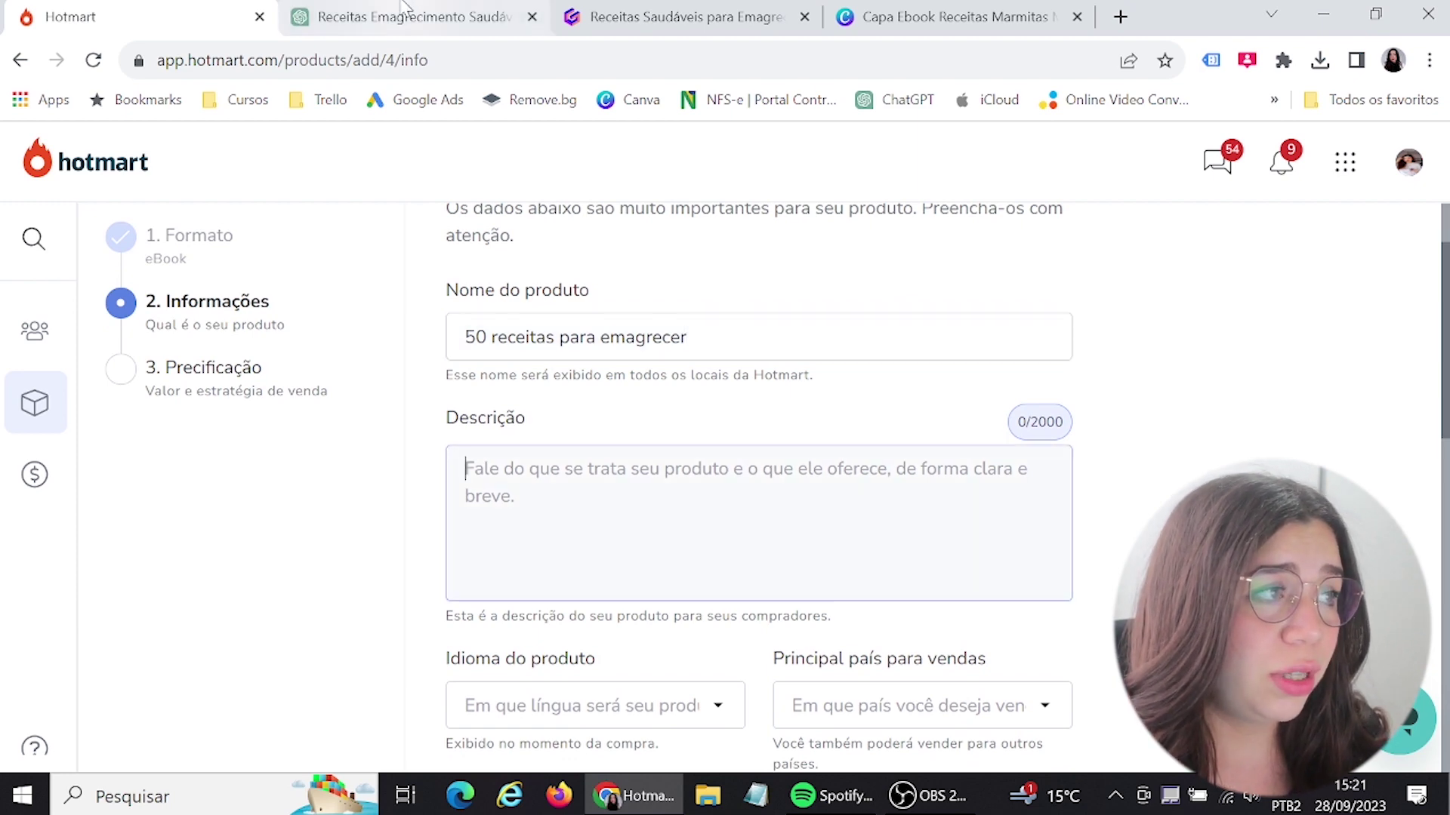
# Switch to the ChatGPT recipe conversation and ask it to "crie uma descrição para este ebook", specifying a length.
pyautogui.click(423, 15)
pyautogui.scroll(-20, 755, 393)
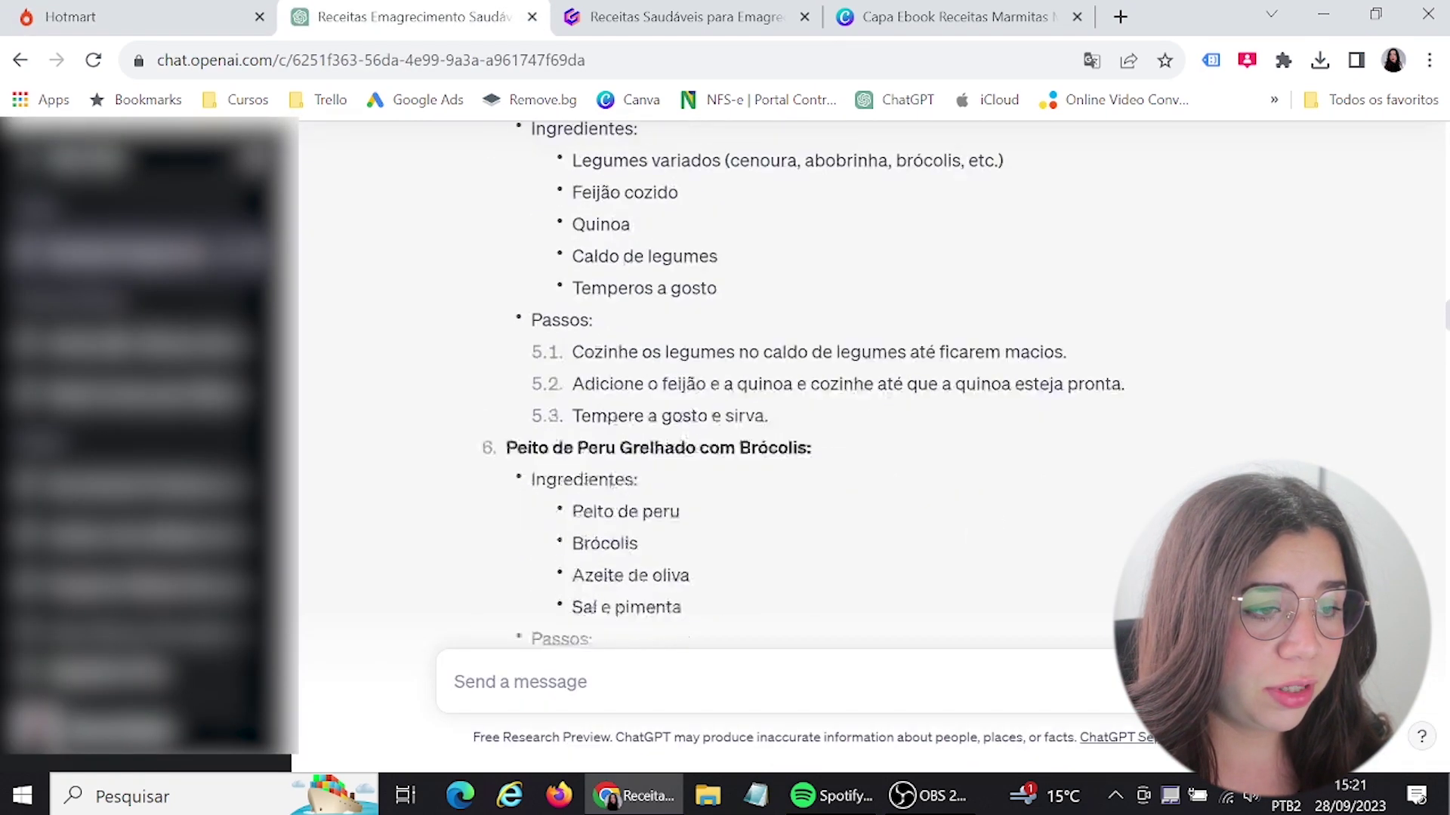
pyautogui.write('crie uma ')
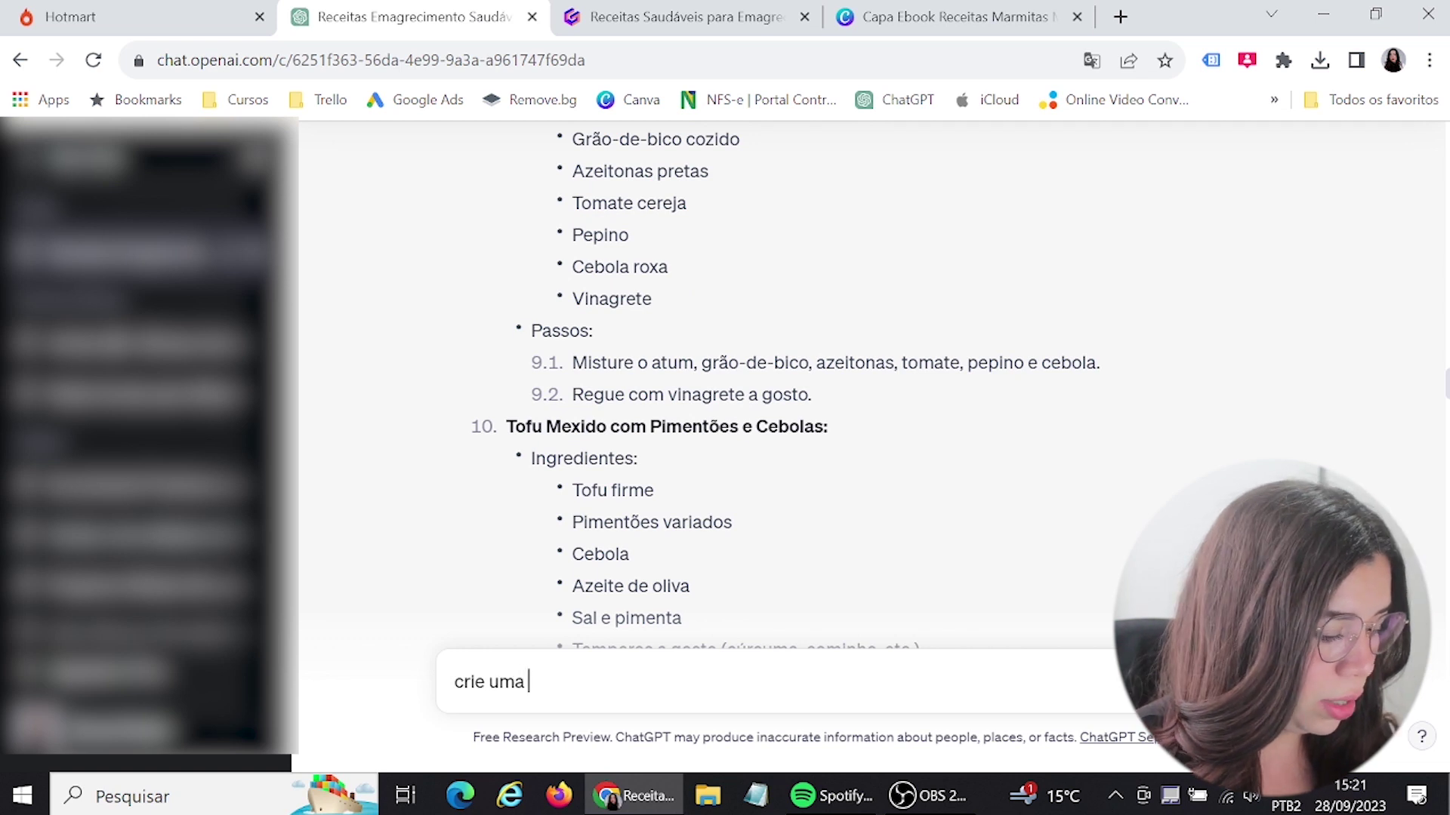
pyautogui.write('descrição para este ebook com 2')
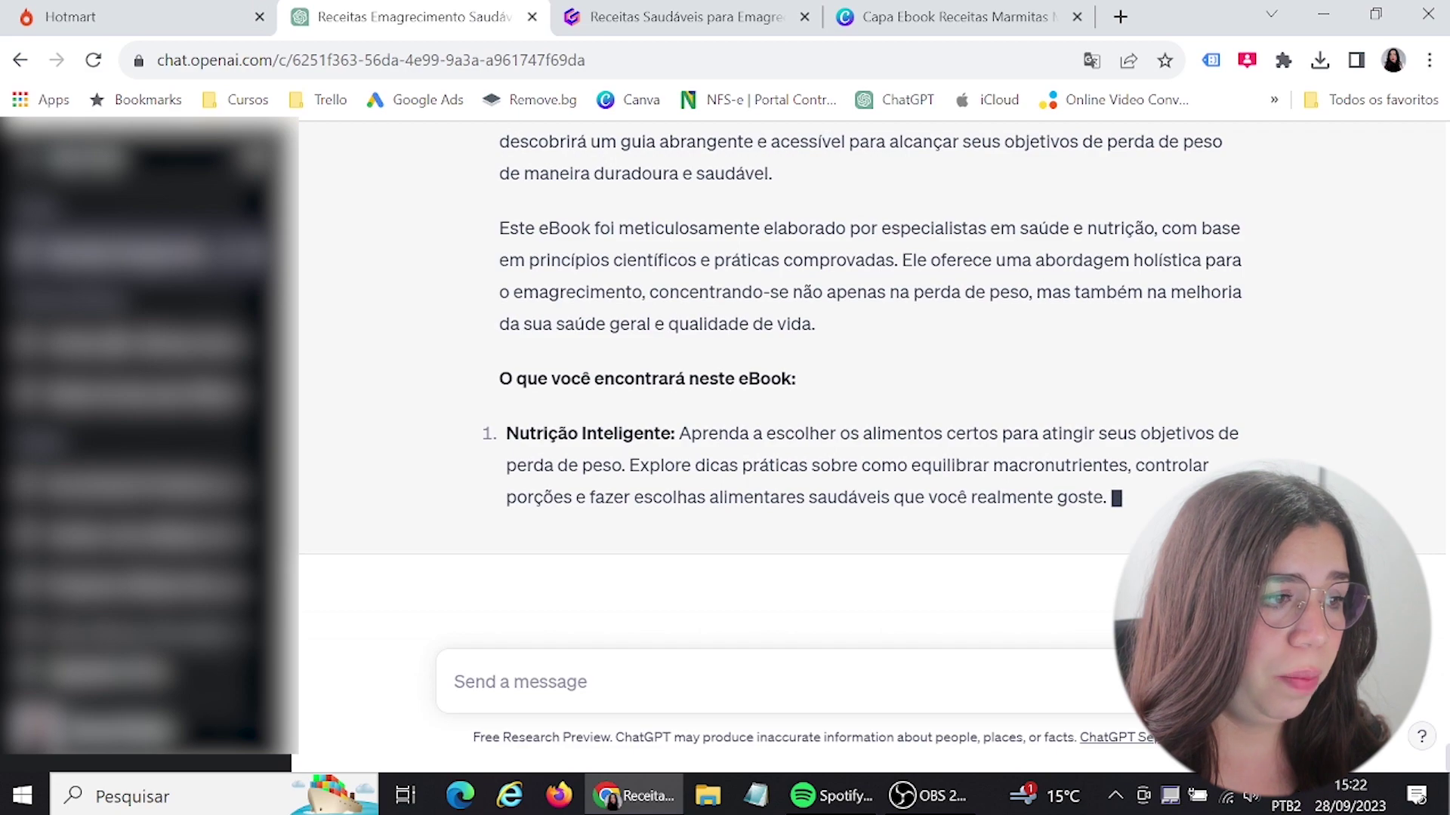
# Copy the generated ebook description from ChatGPT and paste it into the Hotmart product's "Descrição" field.
pyautogui.click(144, 16)
pyautogui.scroll(-5, 759, 453)
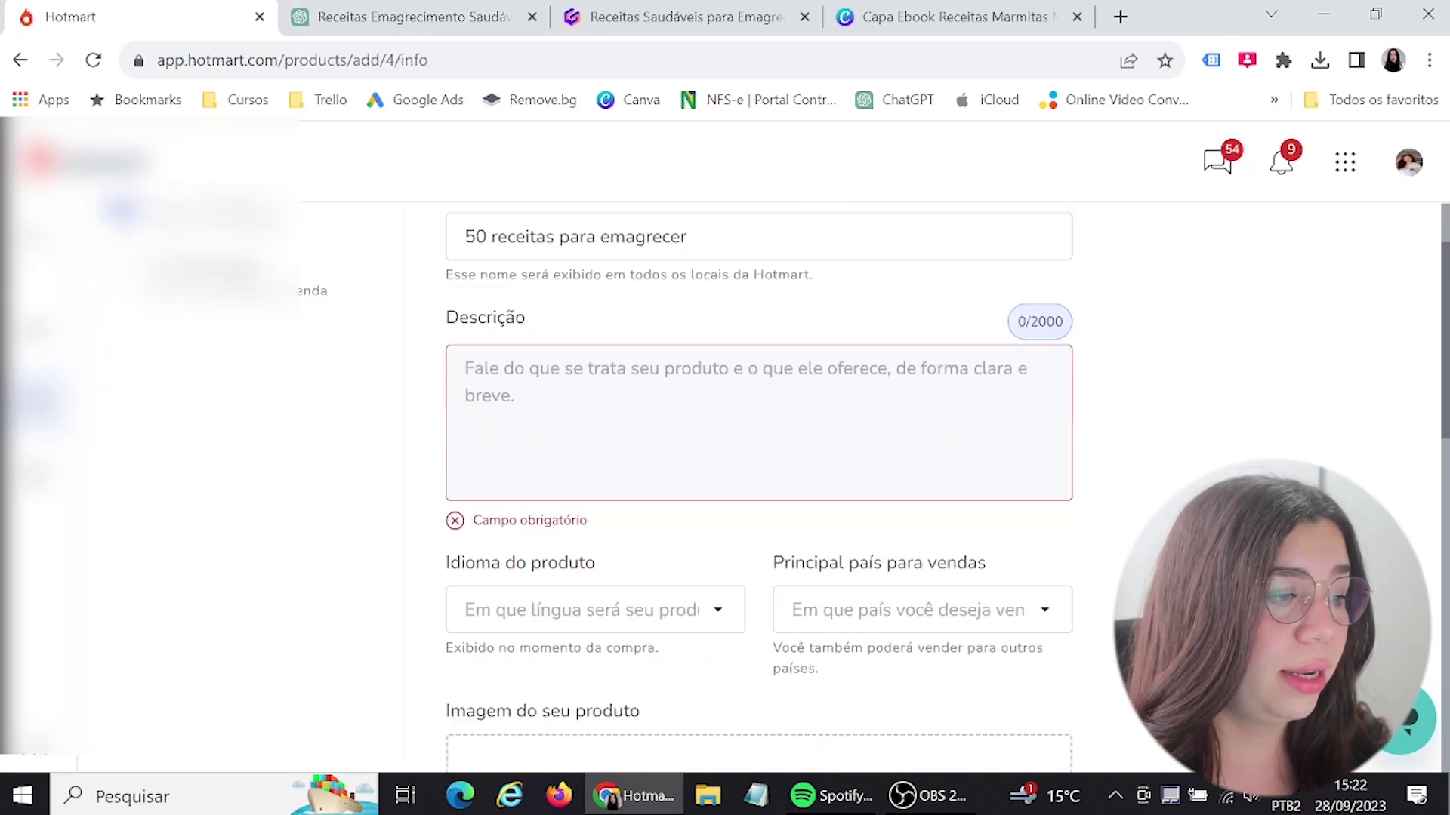
pyautogui.click(414, 16)
pyautogui.moveTo(755, 619); pyautogui.dragTo(512, 266)
pyautogui.hotkey('ctrl', 'c')
pyautogui.click(143, 16)
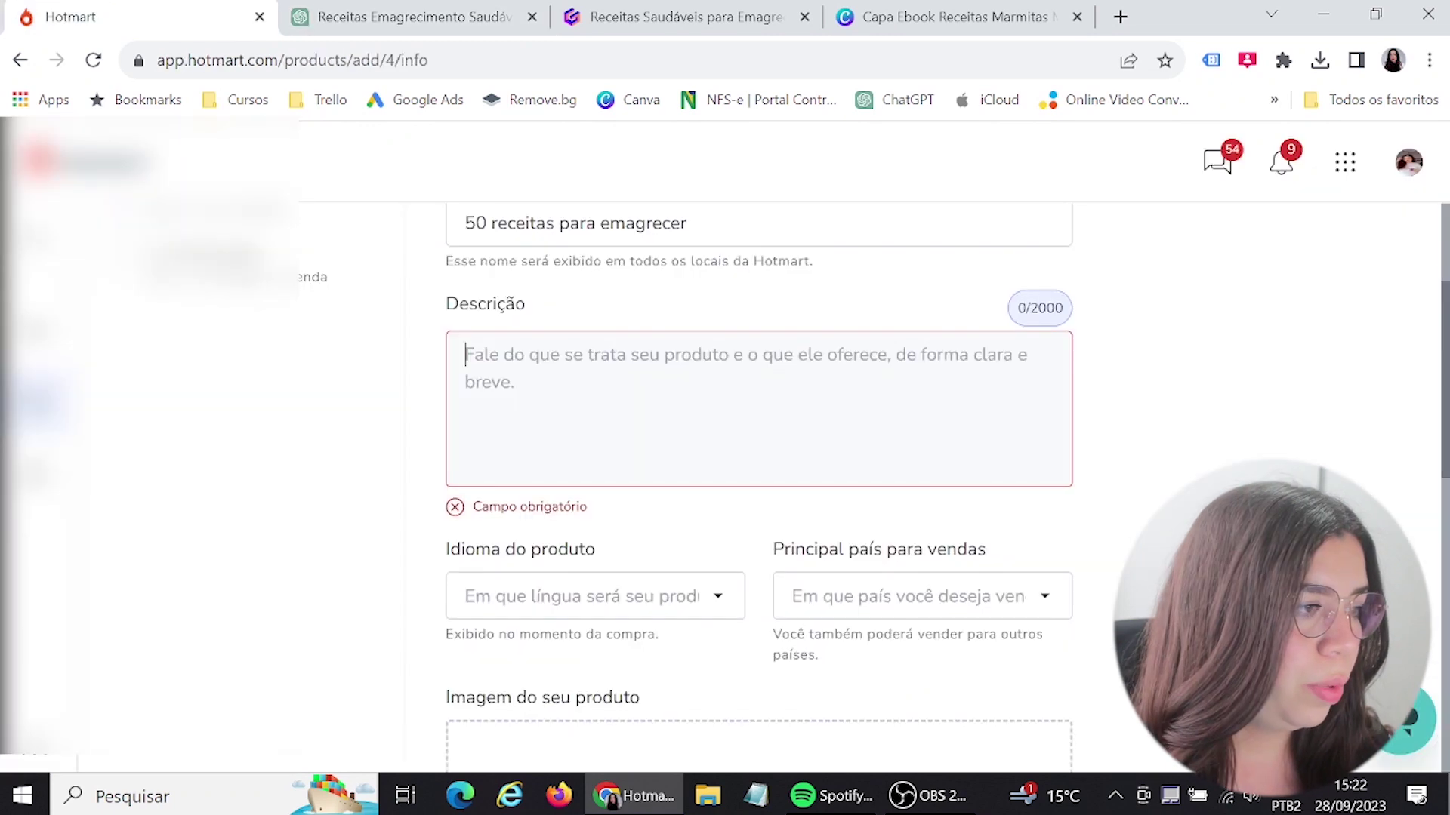
pyautogui.click(755, 355)
pyautogui.hotkey('ctrl', 'v')
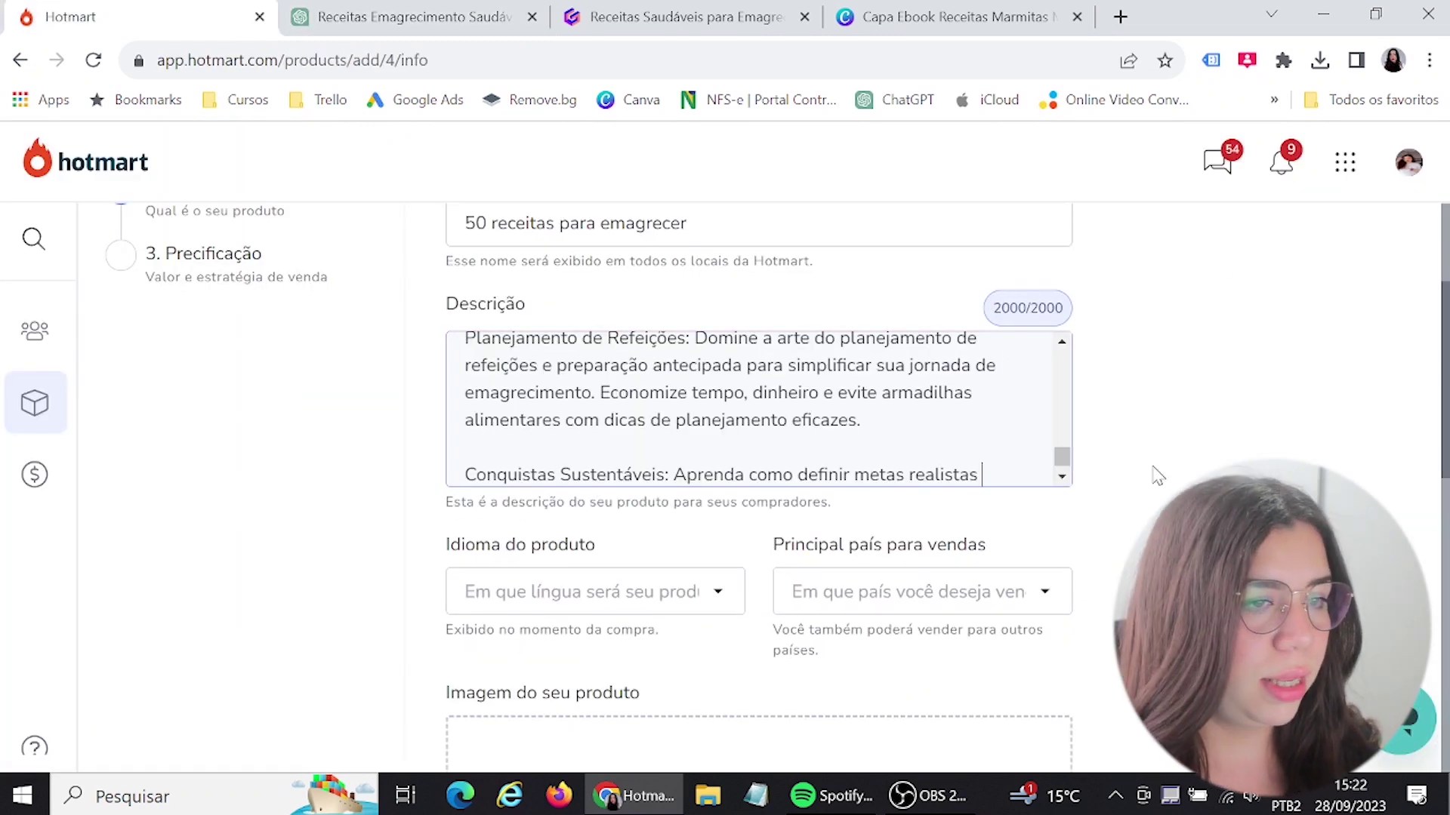
# Set the product language to "Português (Brasil)" and the main sales country to "Brasil".
pyautogui.scroll(-1, 1151, 430)
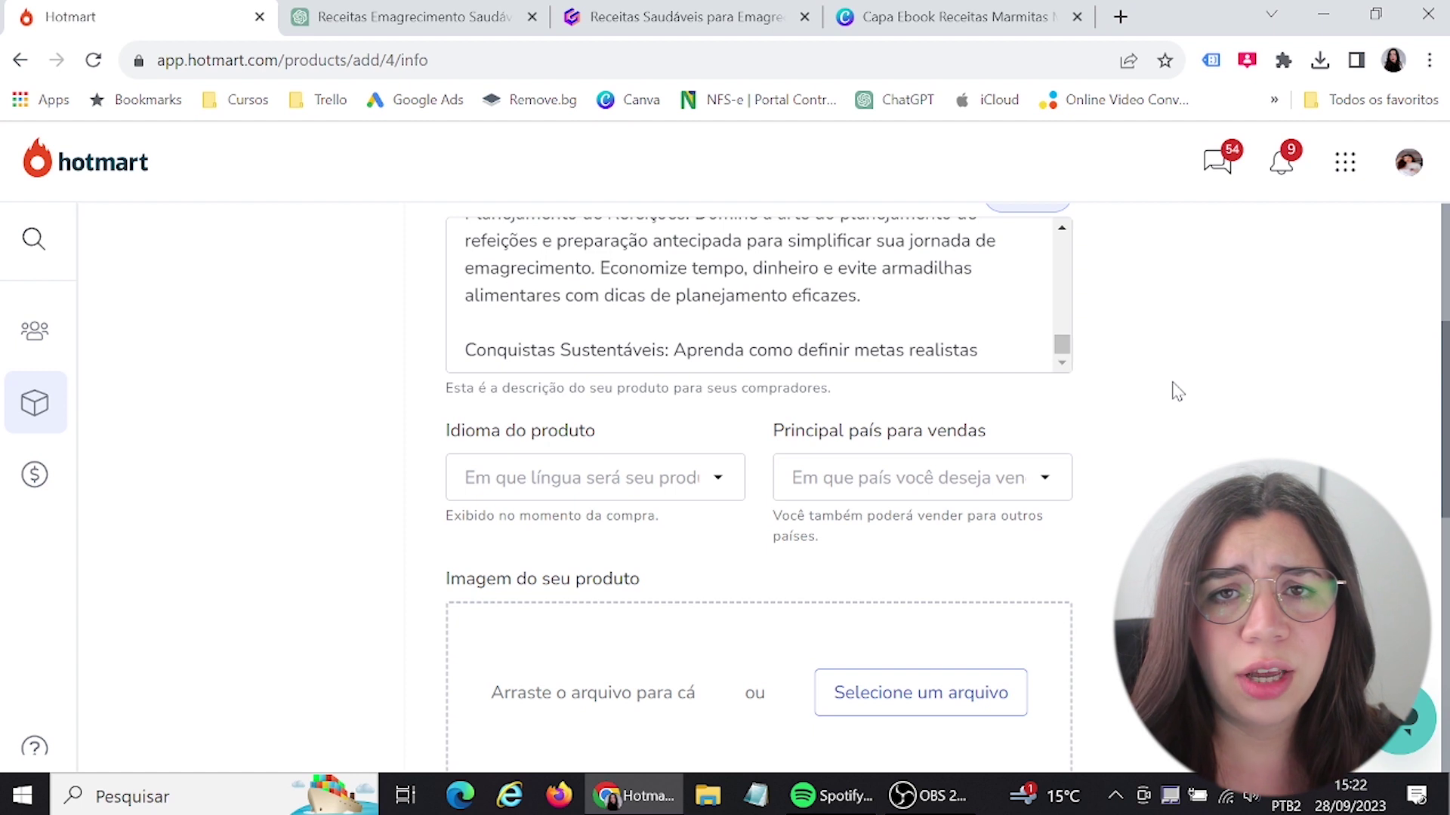
pyautogui.scroll(-1, 1176, 391)
pyautogui.click(596, 363)
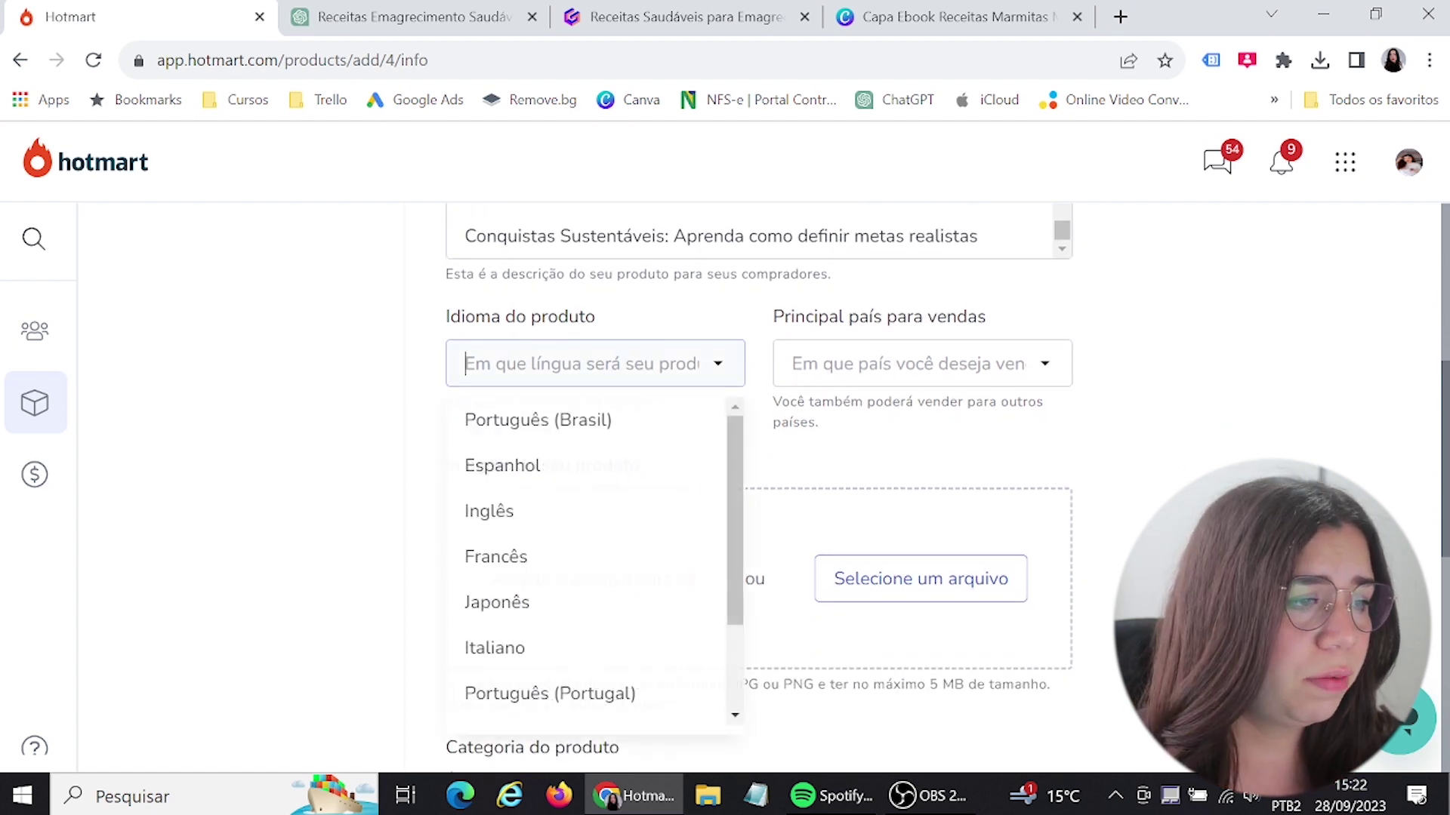
pyautogui.click(612, 419)
pyautogui.click(906, 363)
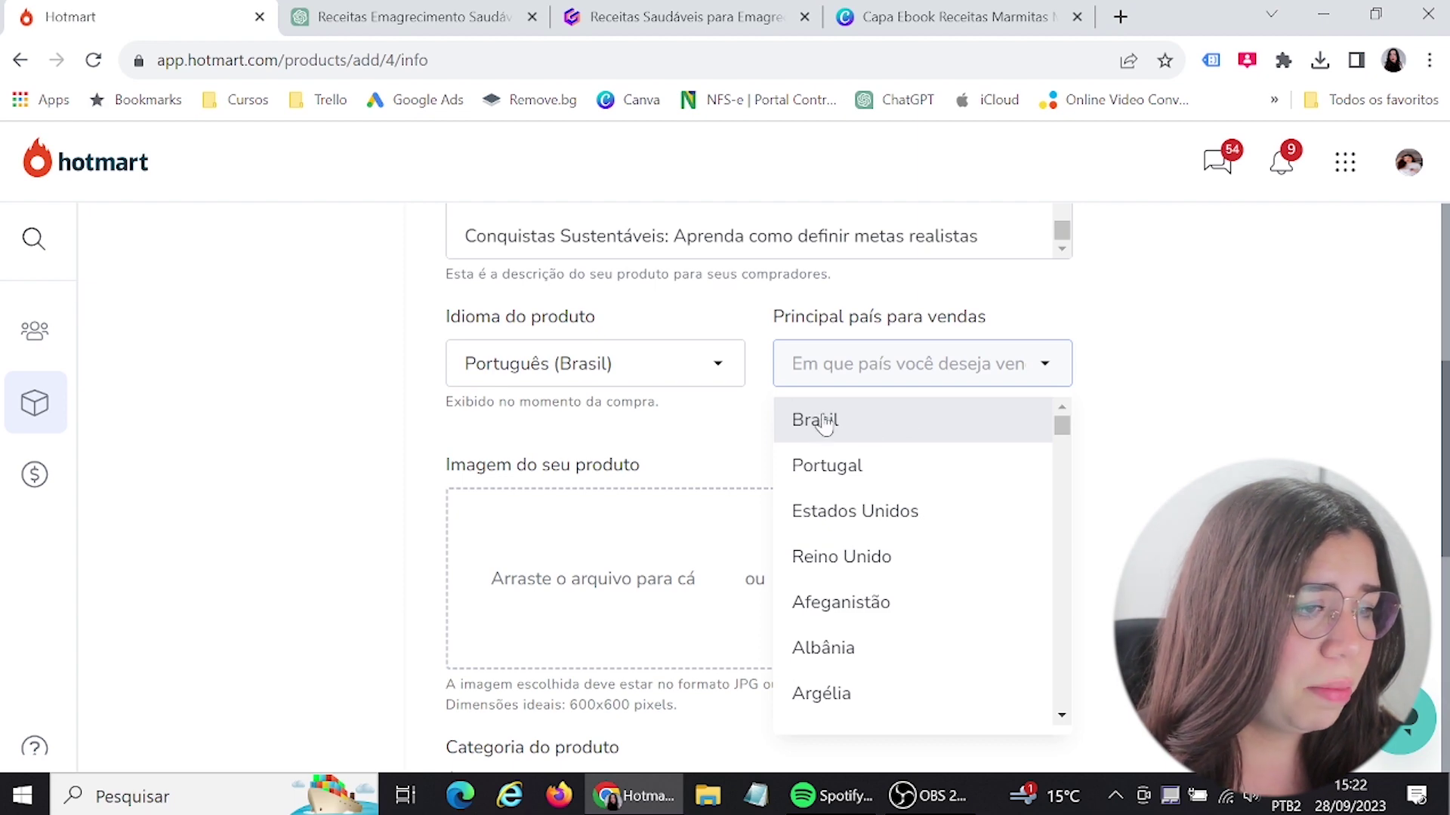
pyautogui.click(1042, 421)
pyautogui.scroll(-3, 1042, 420)
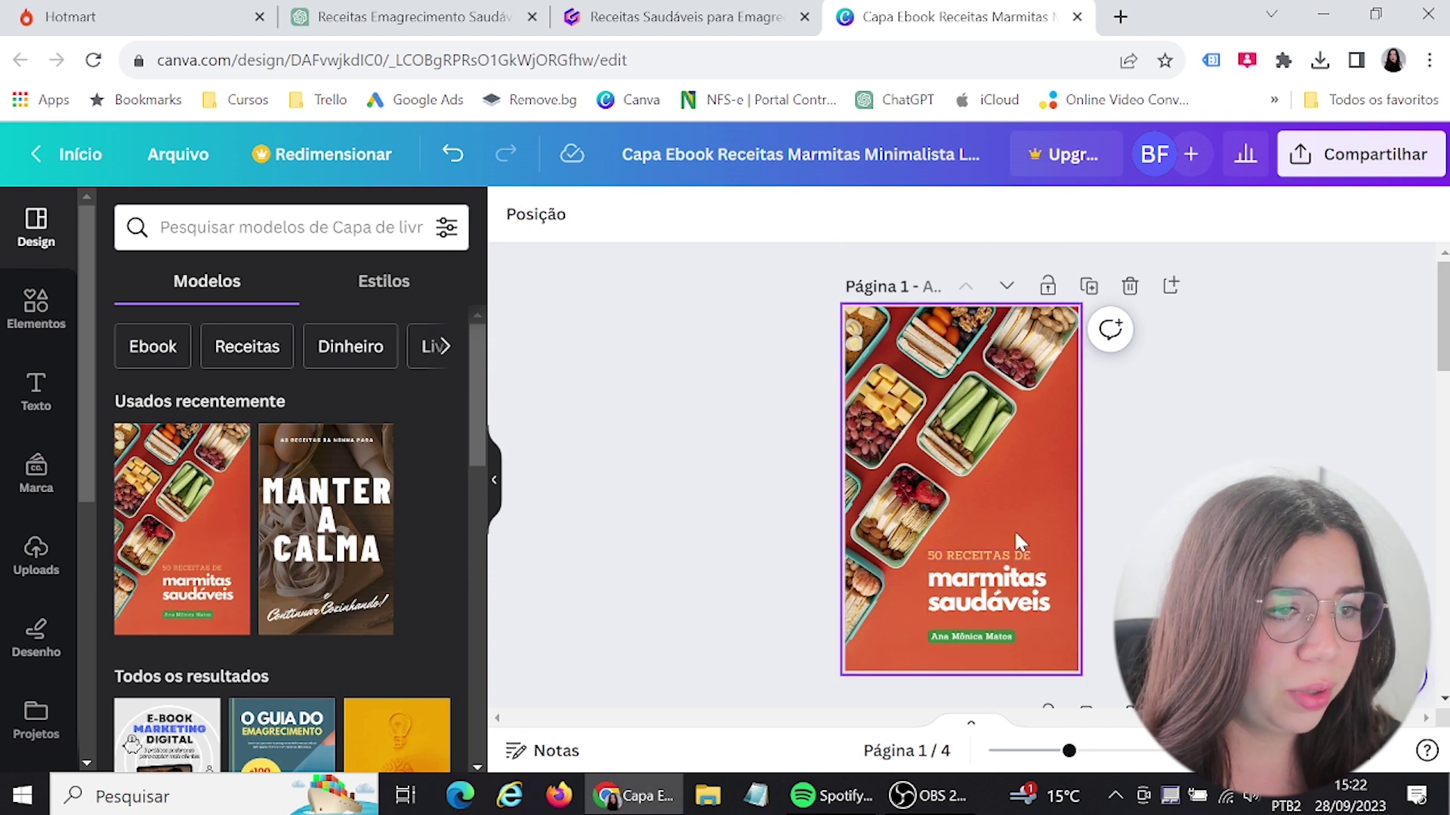
# Switch to the Hotmart product form, choose the category "Culinária e Gastronomia" and continue to the pricing stage.
pyautogui.click(135, 17)
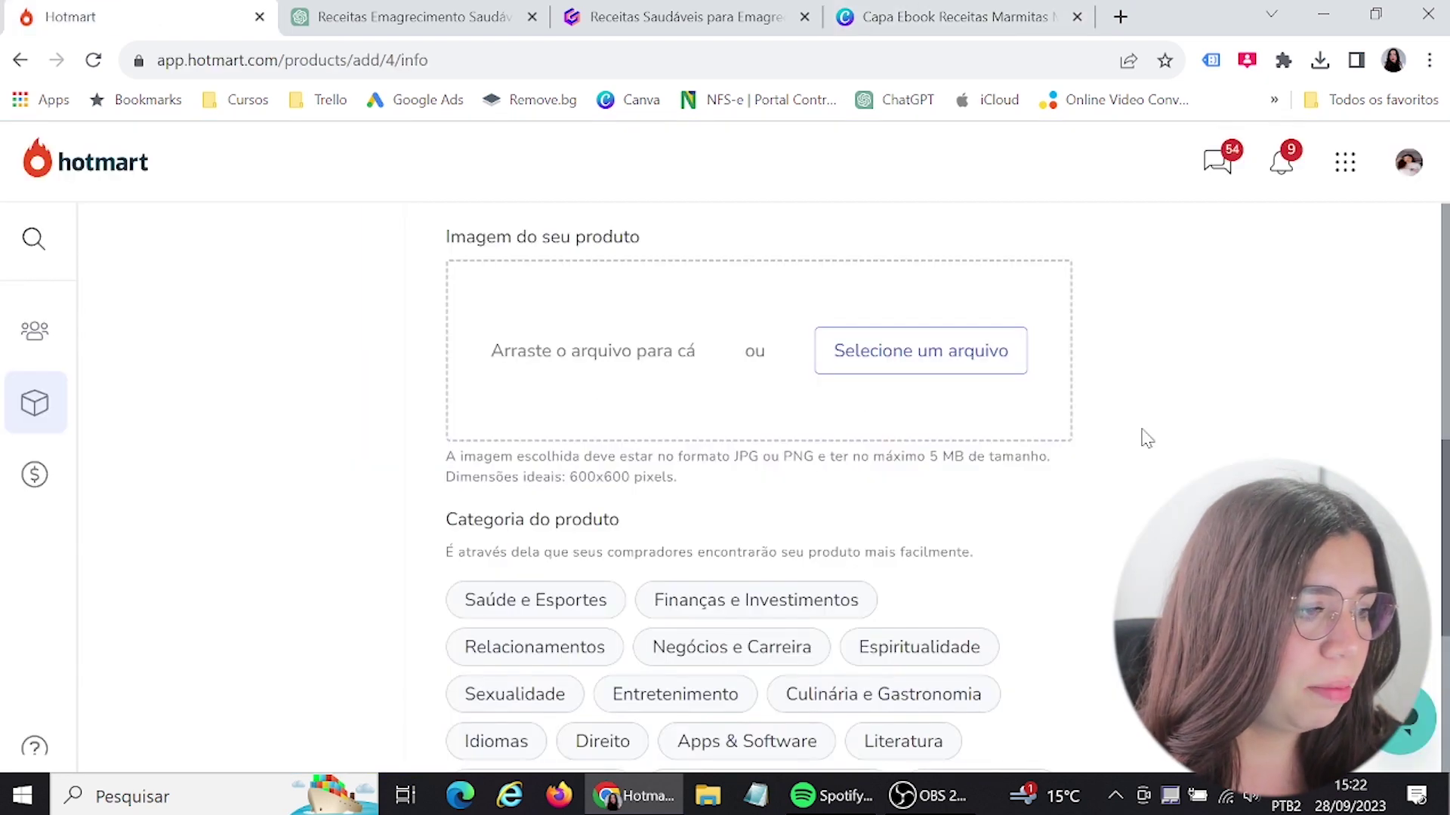
pyautogui.scroll(-3, 1139, 437)
pyautogui.click(883, 466)
pyautogui.scroll(-2, 883, 466)
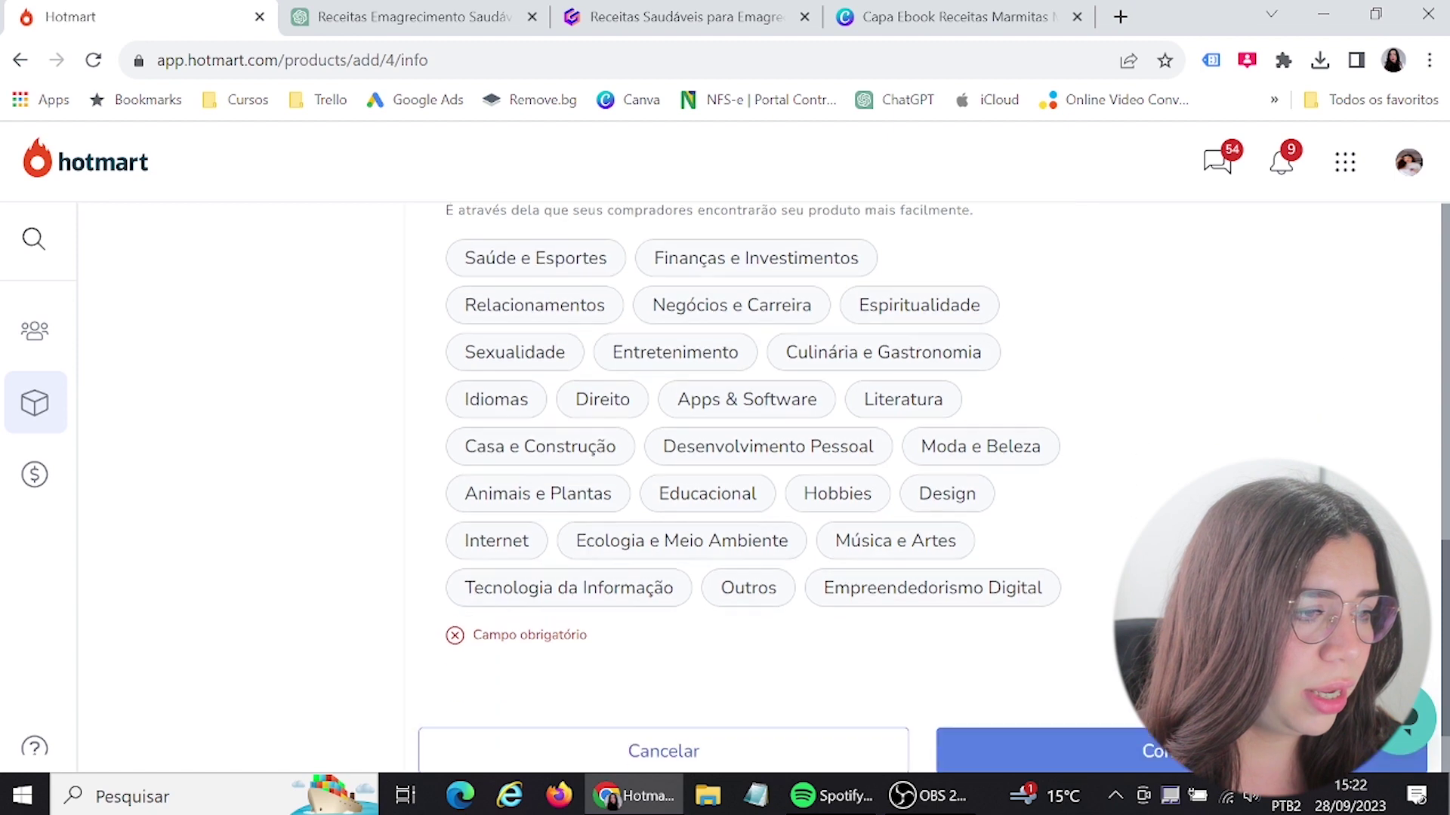
pyautogui.click(1034, 695)
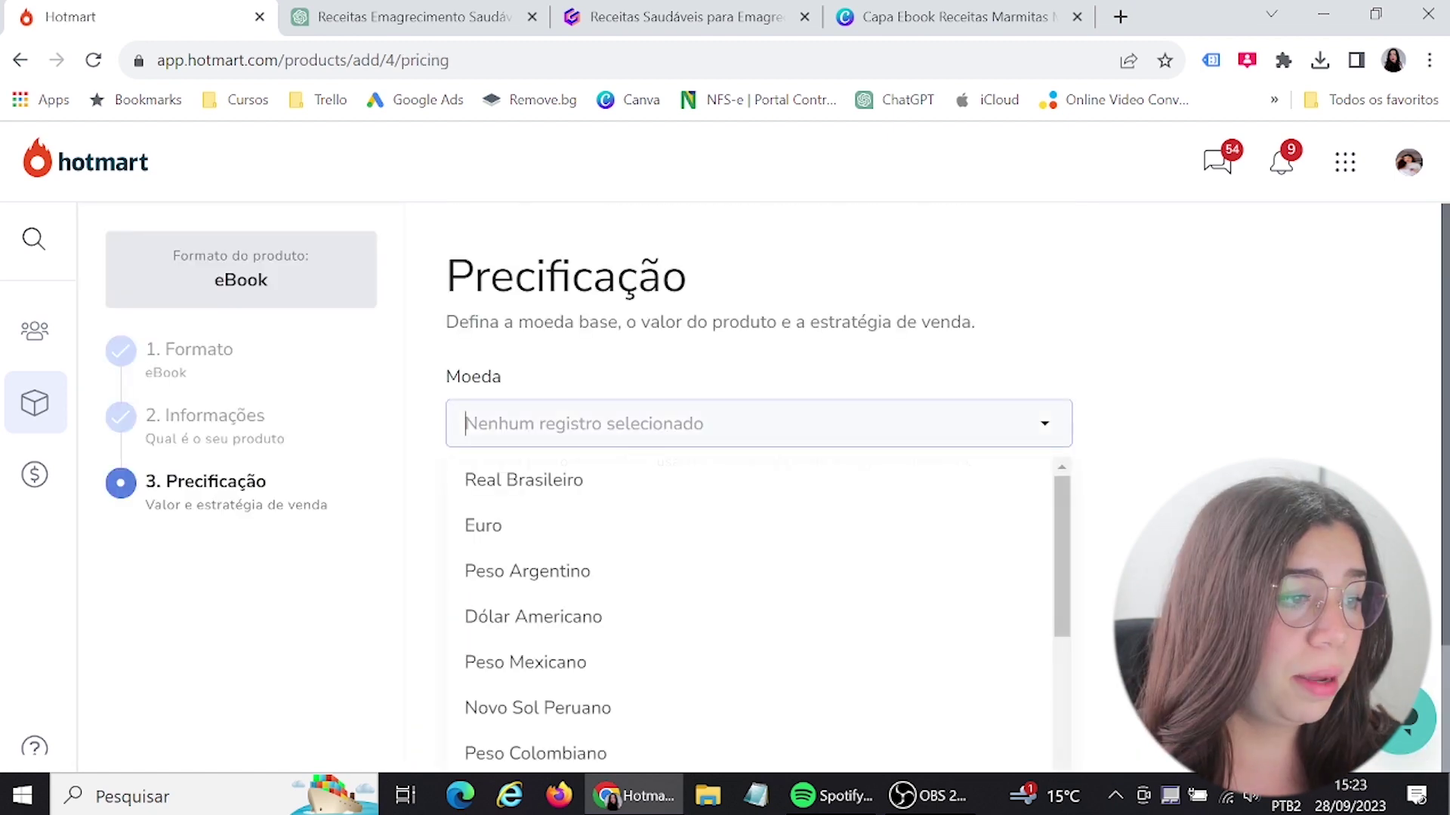
# Set the product's currency to "Real Brasileiro" and its payment method to "Pagamento à vista".
pyautogui.click(524, 479)
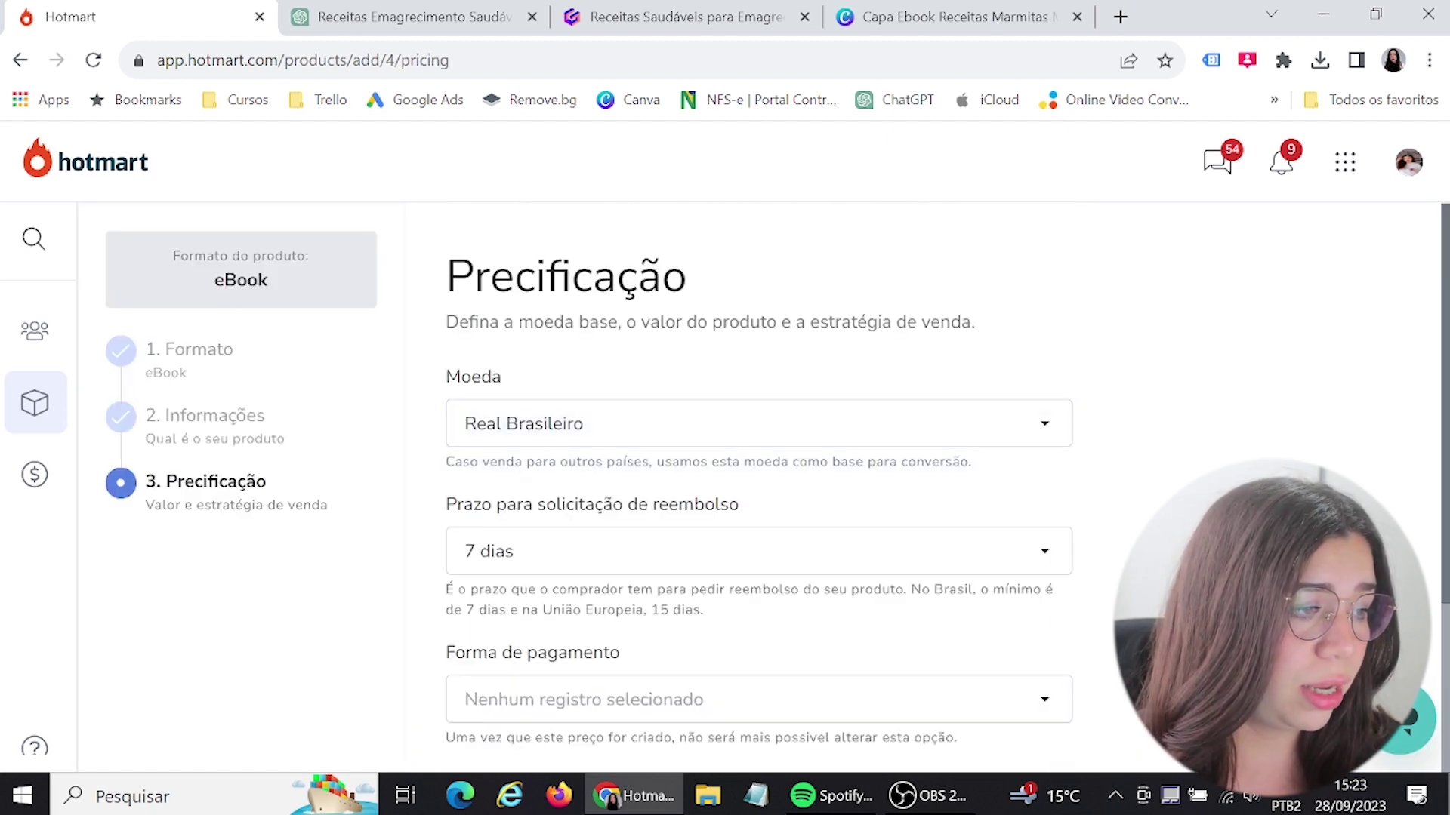
pyautogui.scroll(-1, 524, 478)
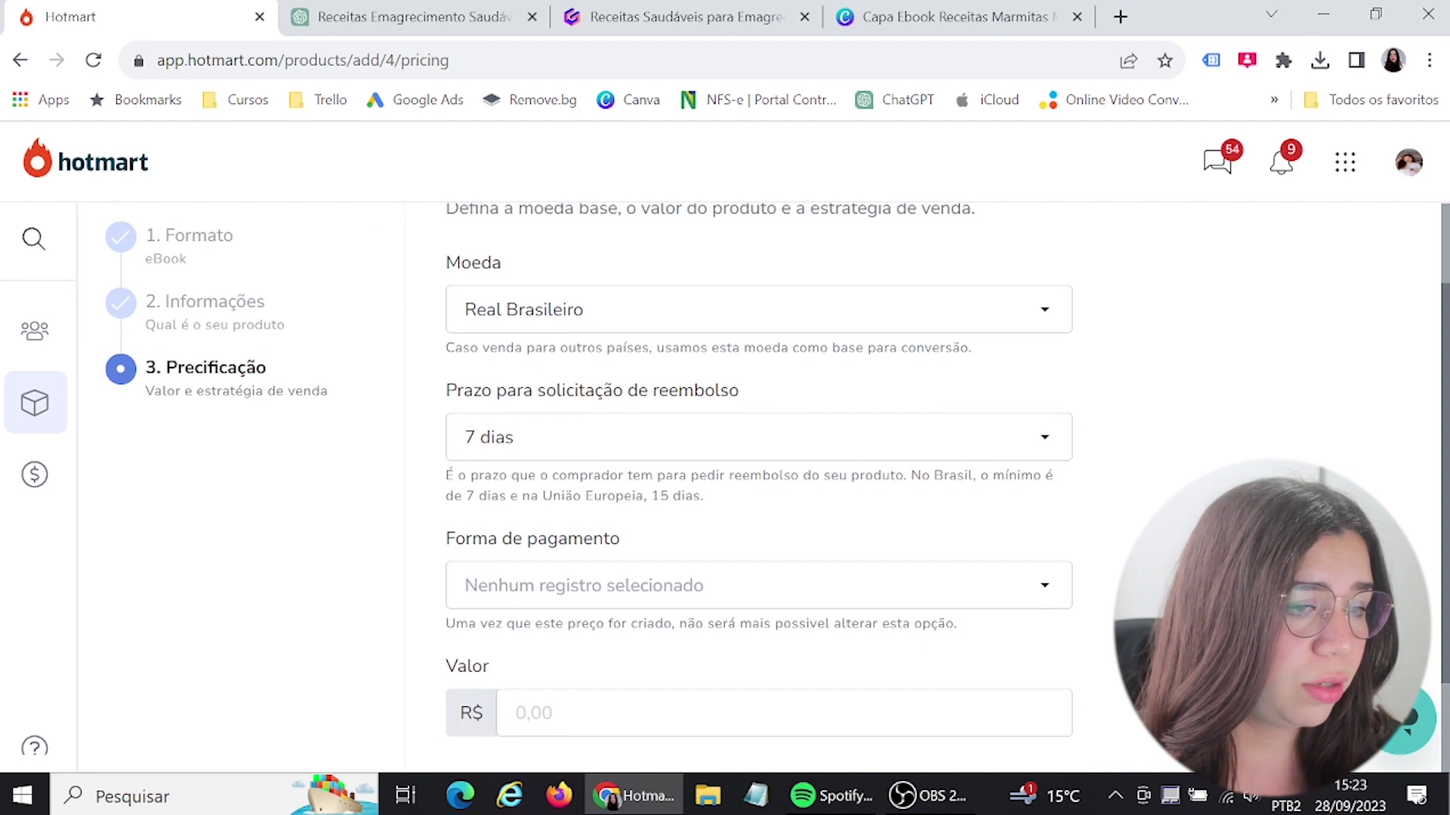
pyautogui.scroll(-1, 758, 484)
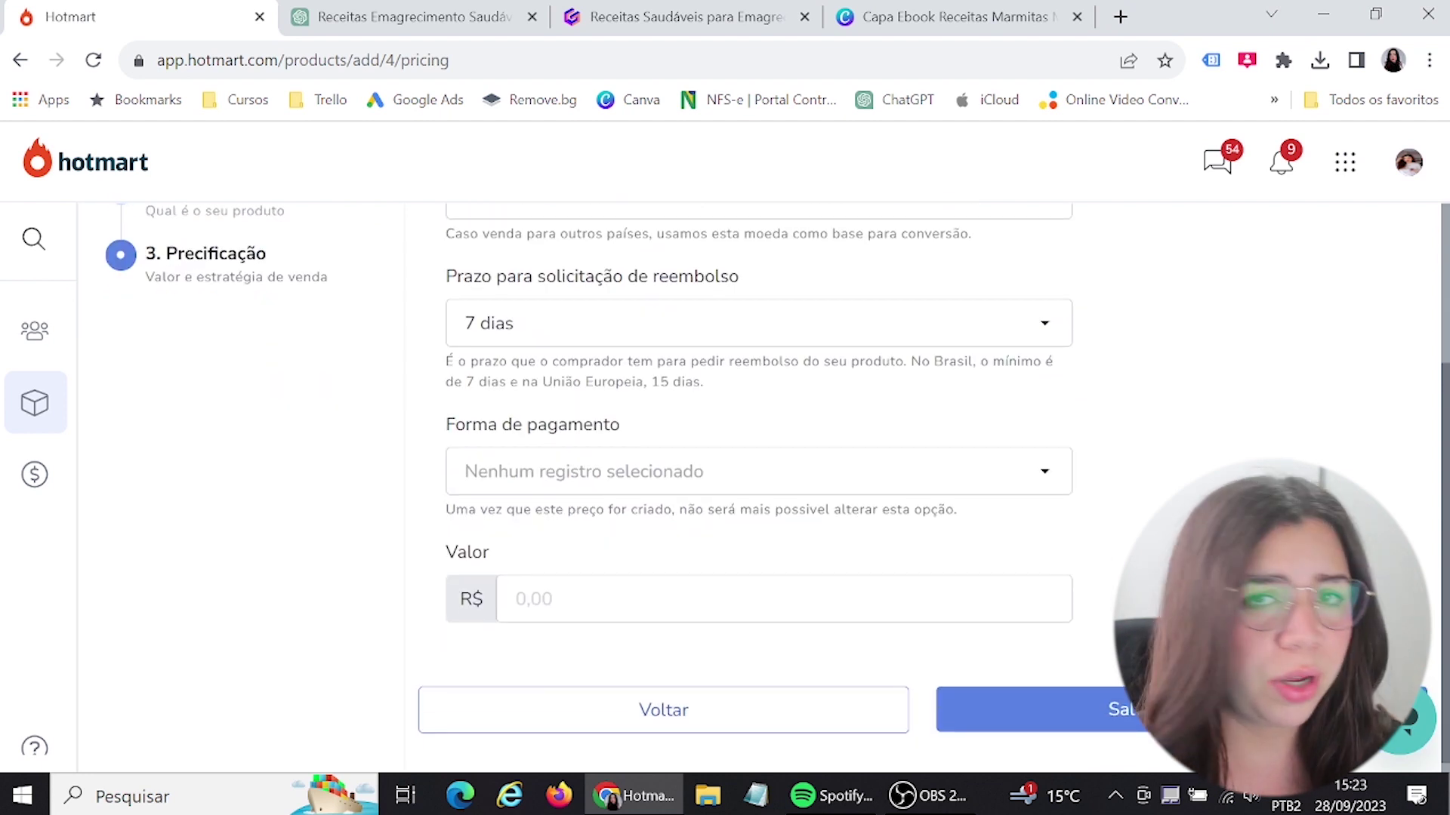
pyautogui.click(755, 472)
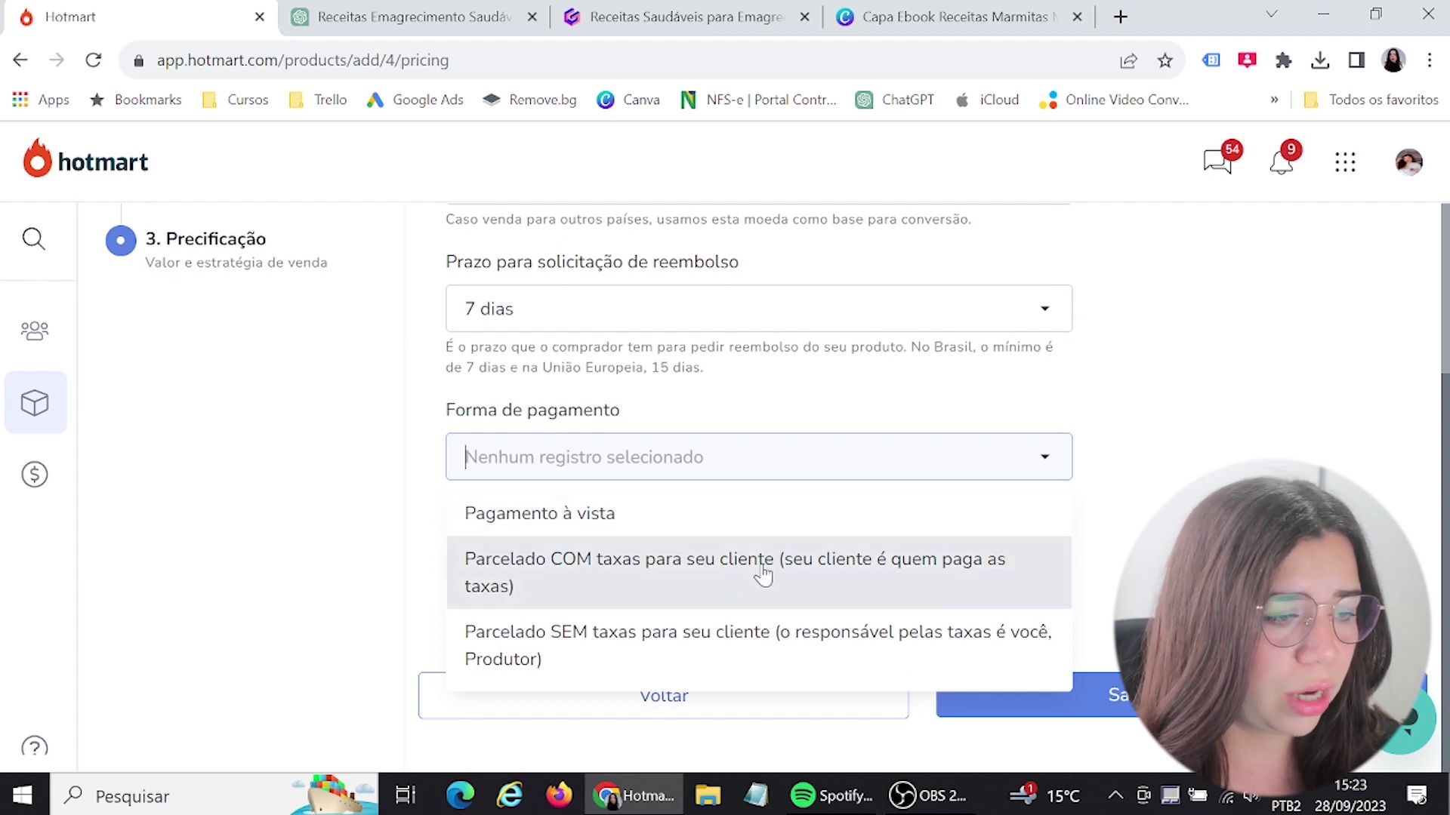
pyautogui.click(607, 524)
# Set the product price to R$ 47,00 and review the currency conversion options for international sales.
pyautogui.click(553, 584)
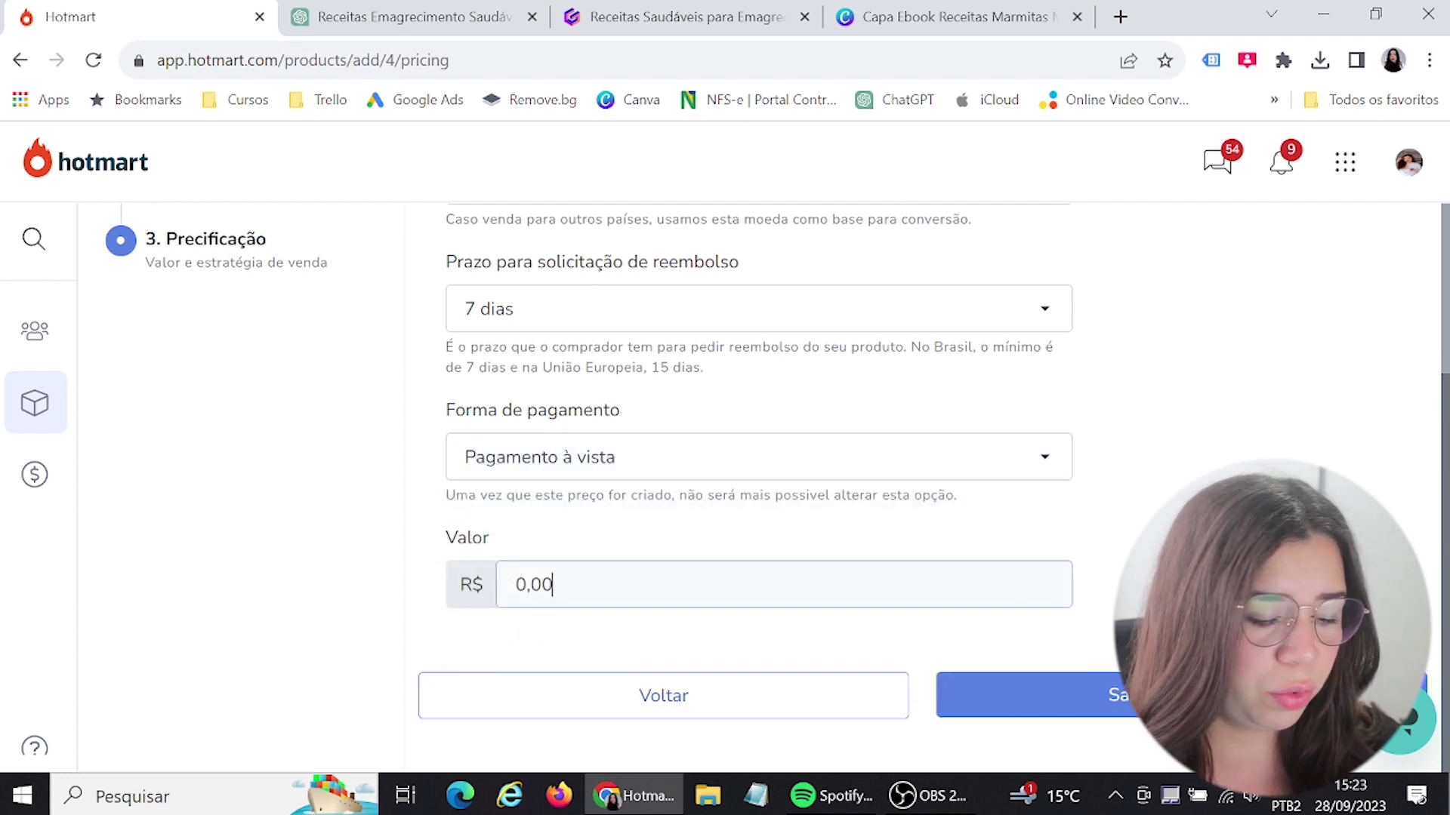
pyautogui.write('47')
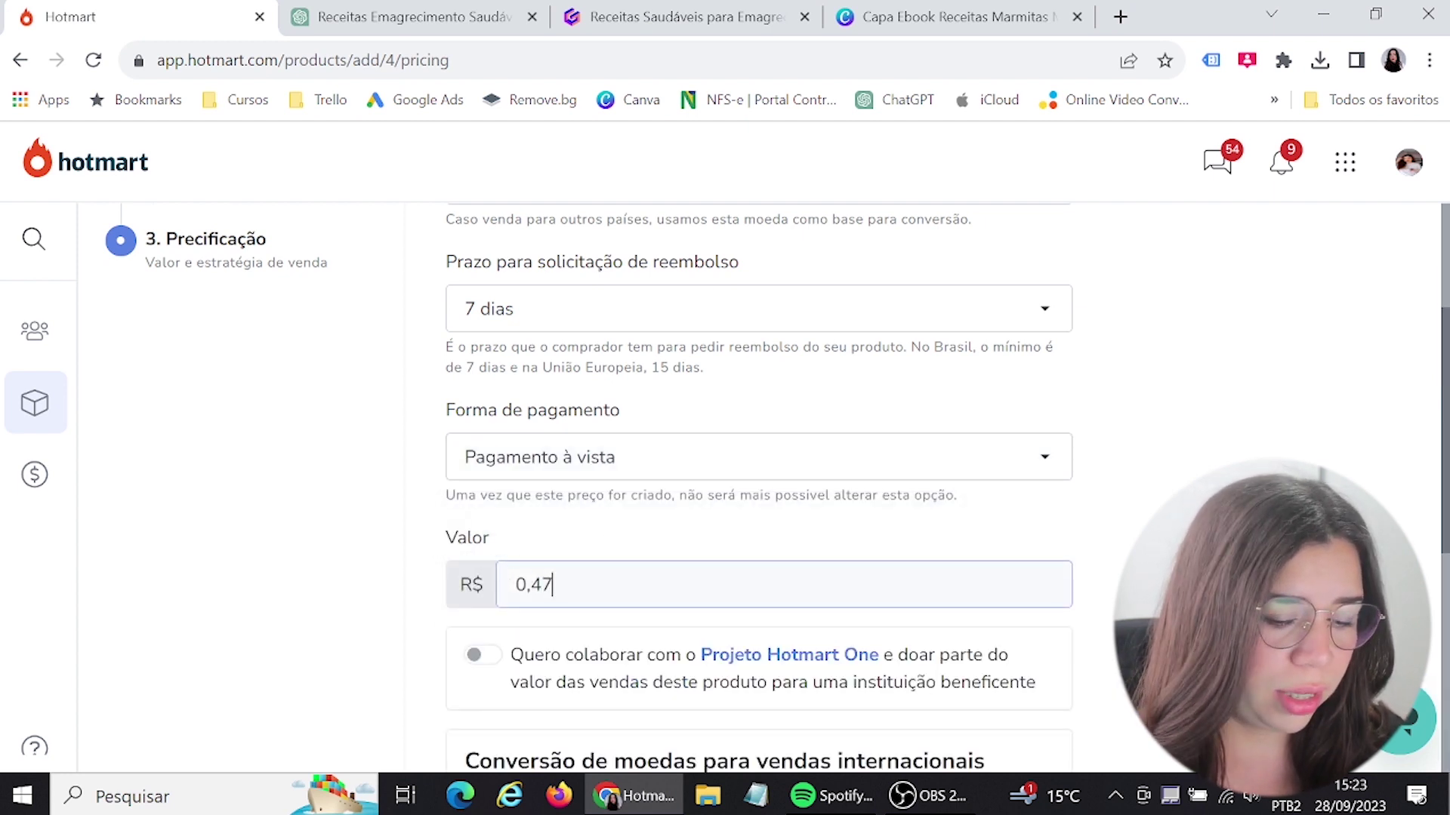
pyautogui.write('00')
pyautogui.scroll(-5, 1122, 548)
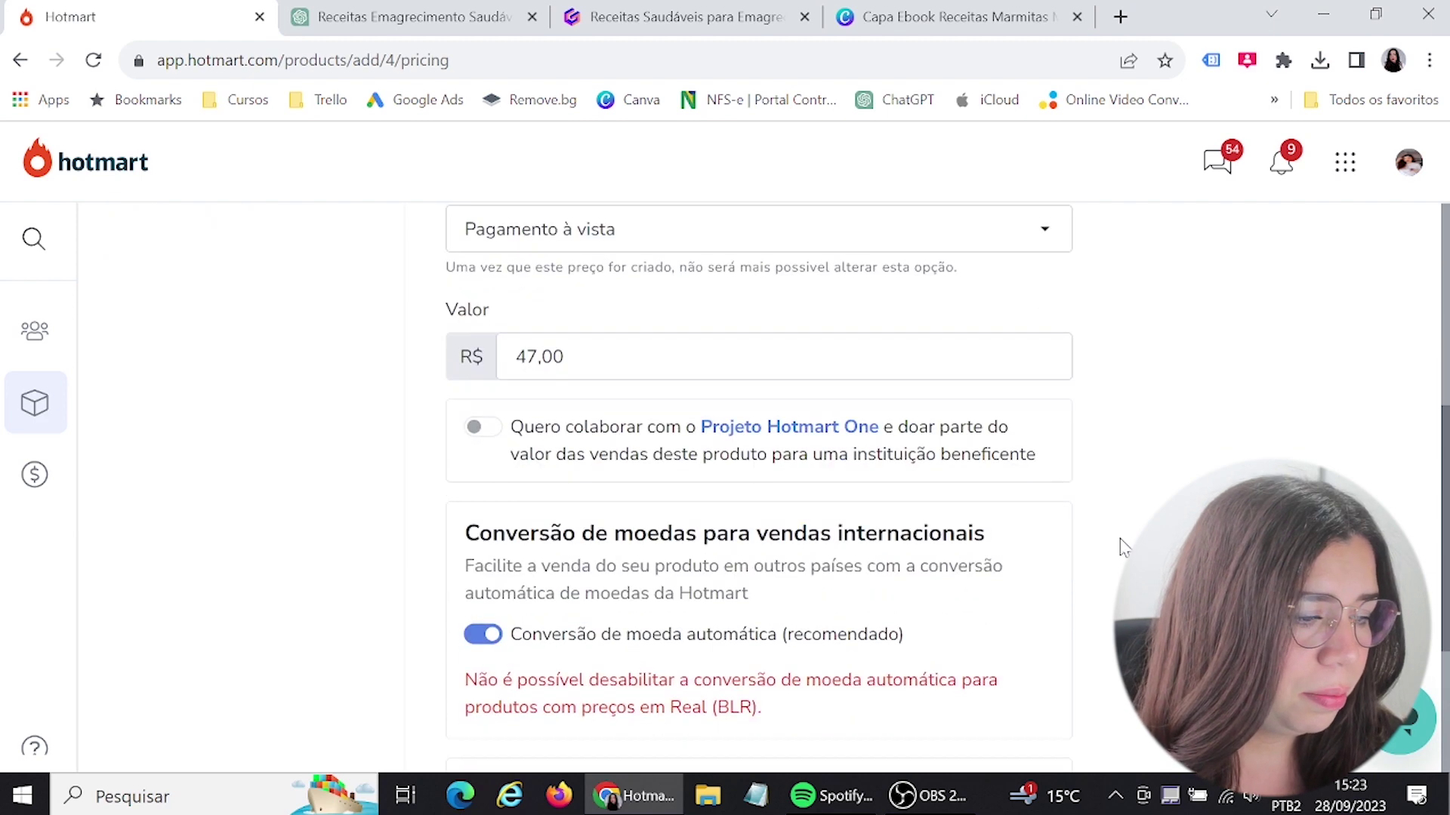
pyautogui.scroll(-1, 1123, 547)
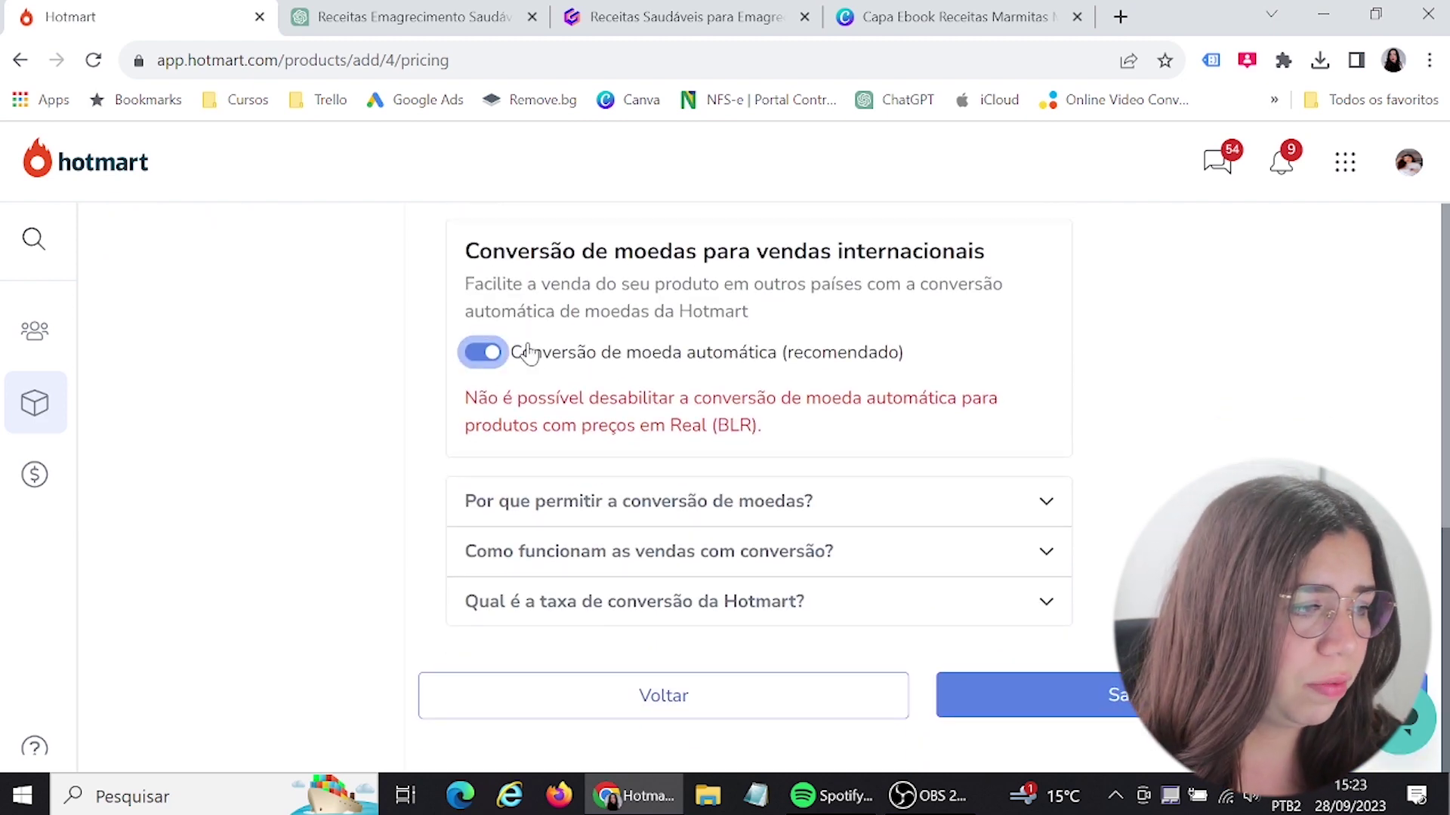